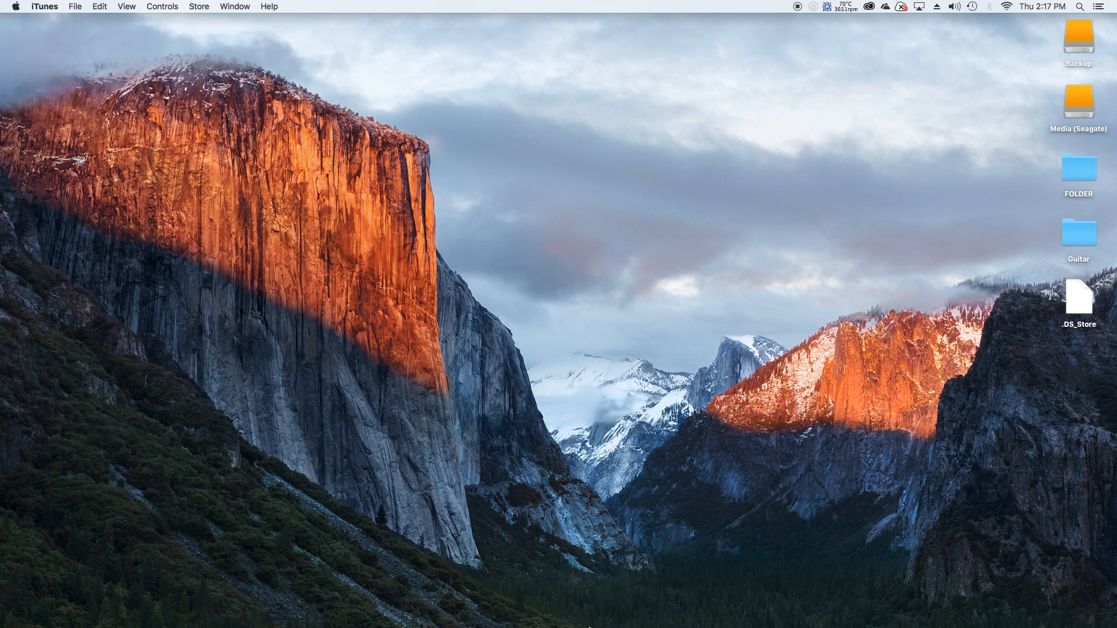
# Quit the running iTunes and Safari applications.
pyautogui.moveTo(588, 626)
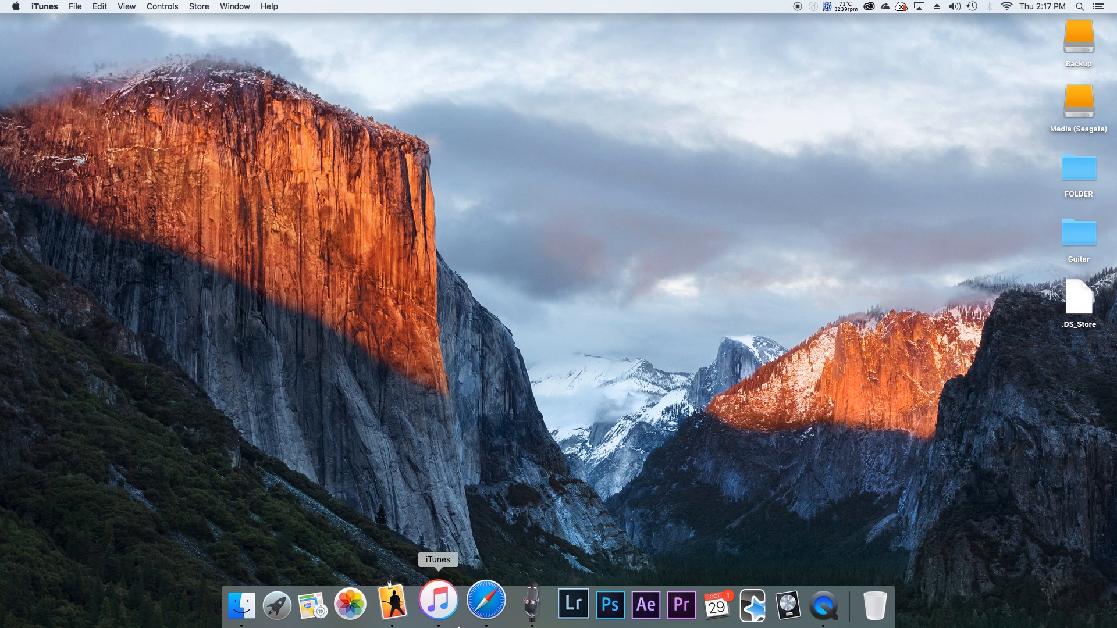
pyautogui.rightClick(440, 617)
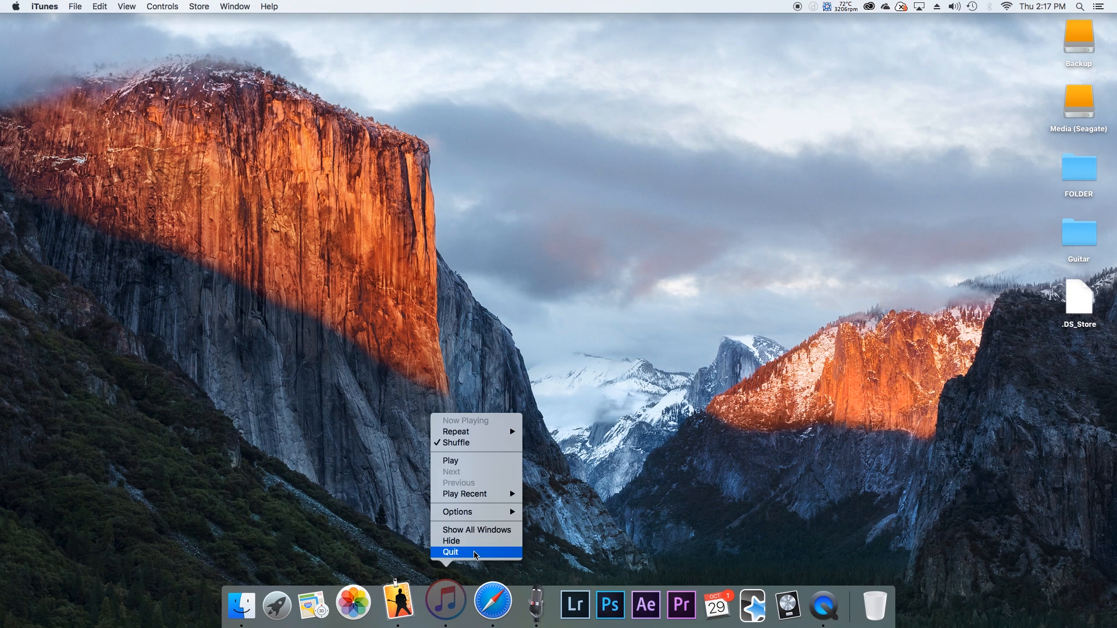
pyautogui.click(460, 543)
pyautogui.rightClick(474, 612)
pyautogui.click(474, 613)
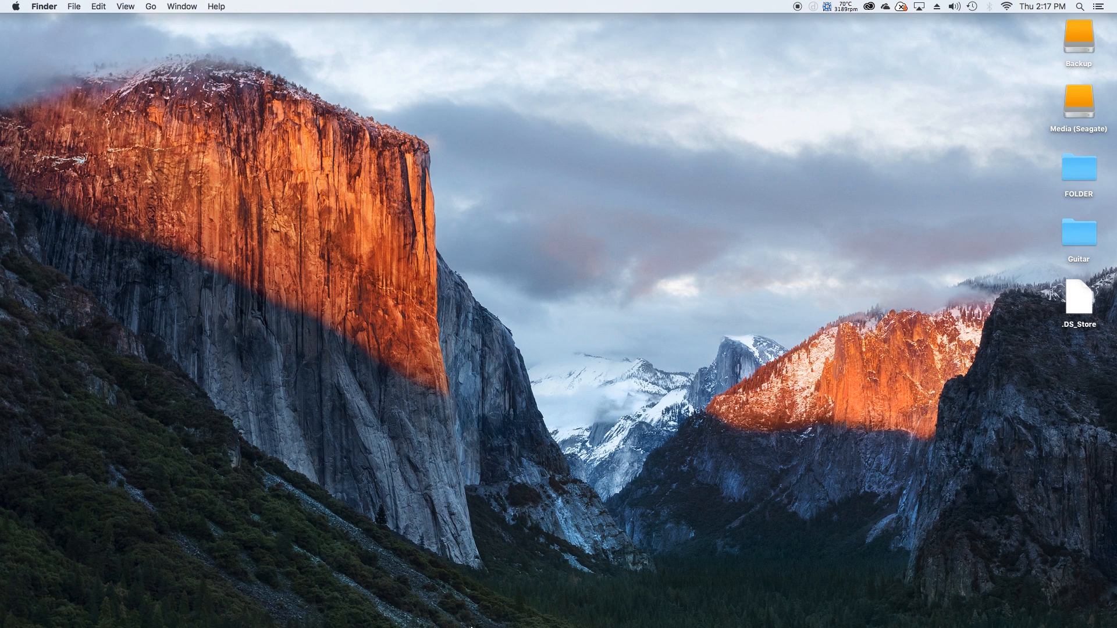
pyautogui.rightClick(476, 612)
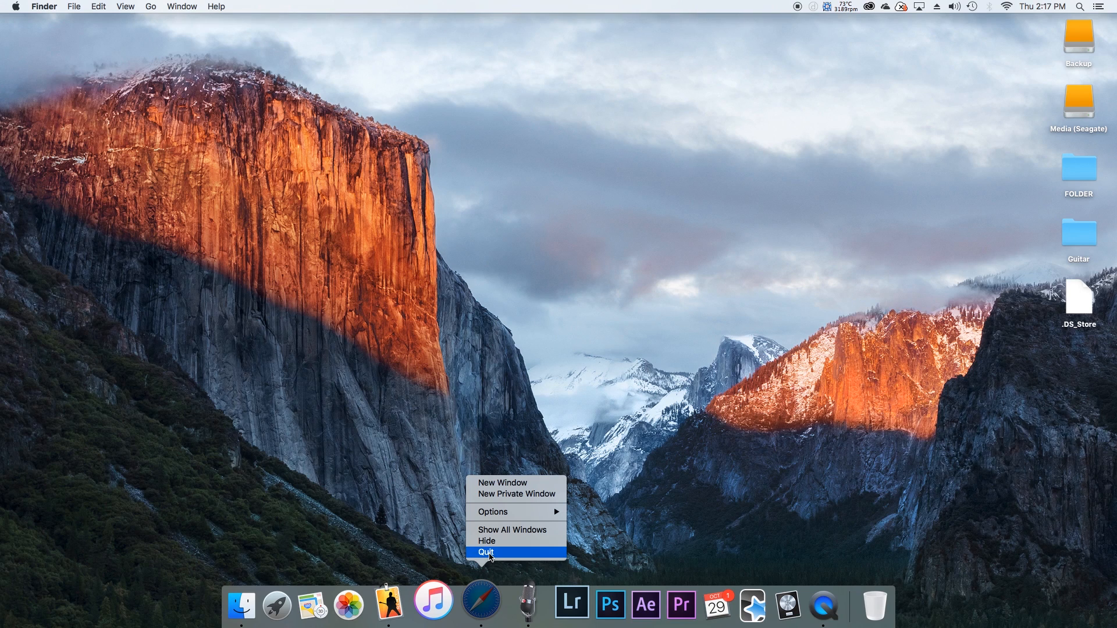
pyautogui.click(490, 553)
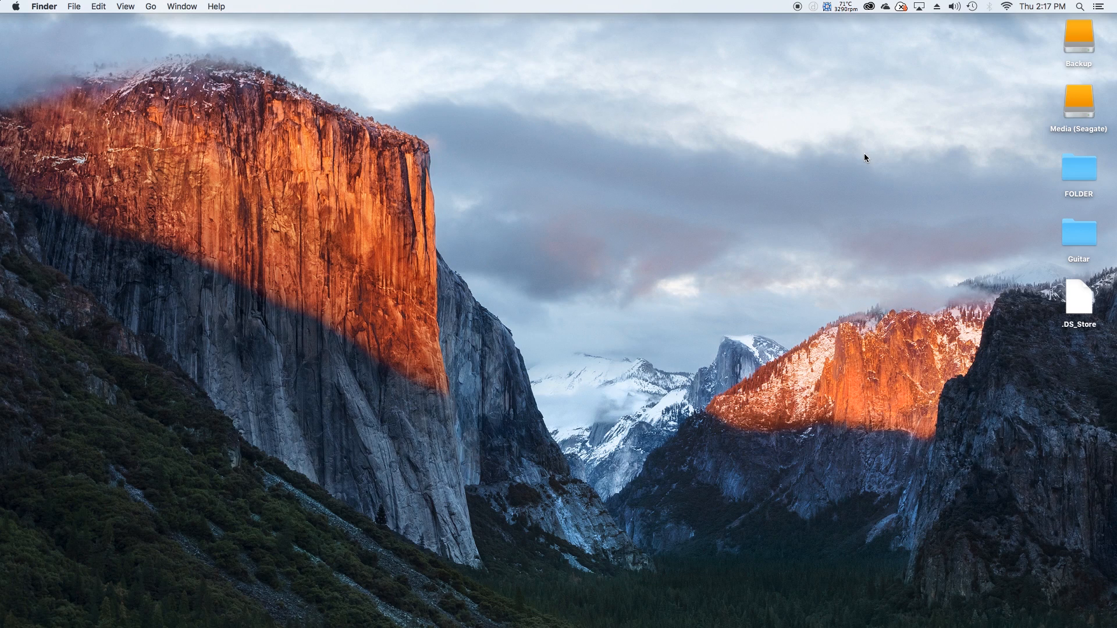
# Turn off Wi-Fi and quit OneDrive.
pyautogui.click(1006, 6)
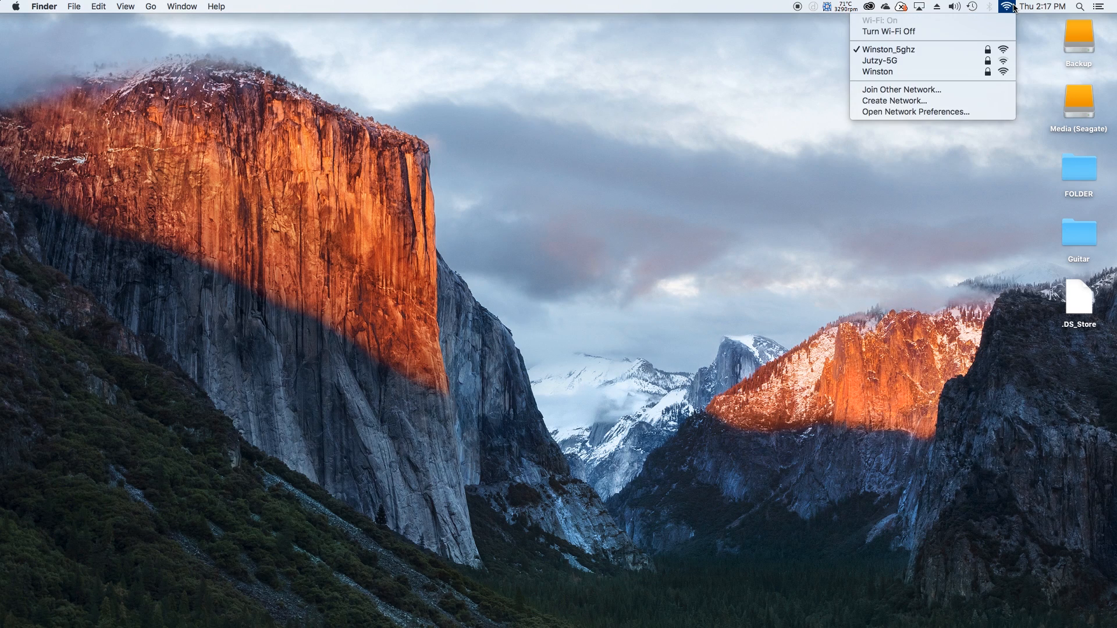
pyautogui.click(932, 30)
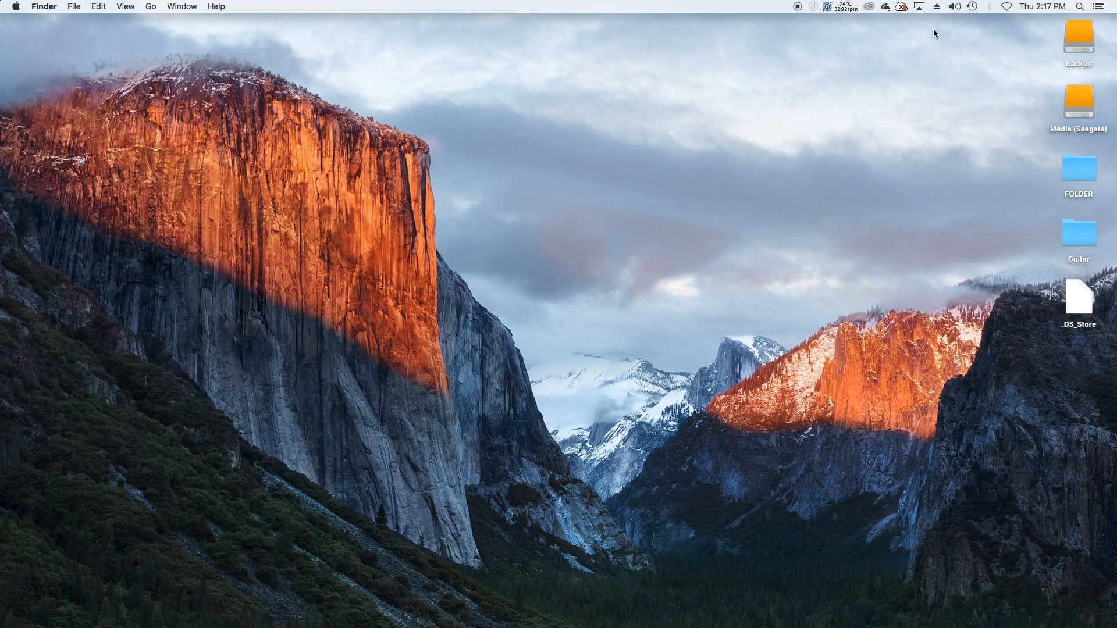
pyautogui.click(883, 7)
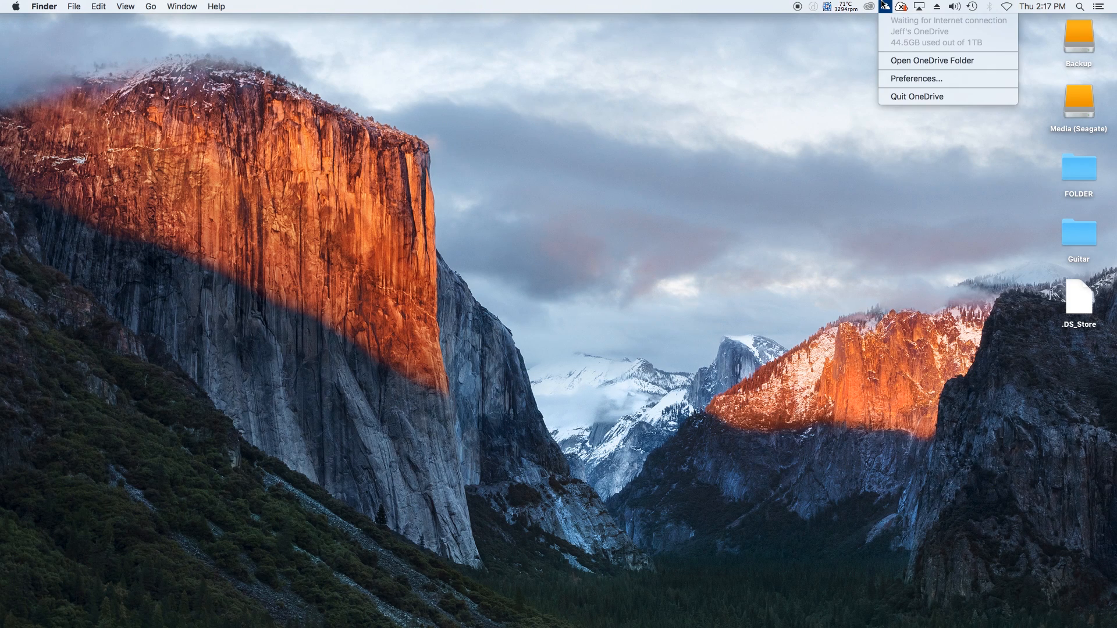
pyautogui.click(926, 96)
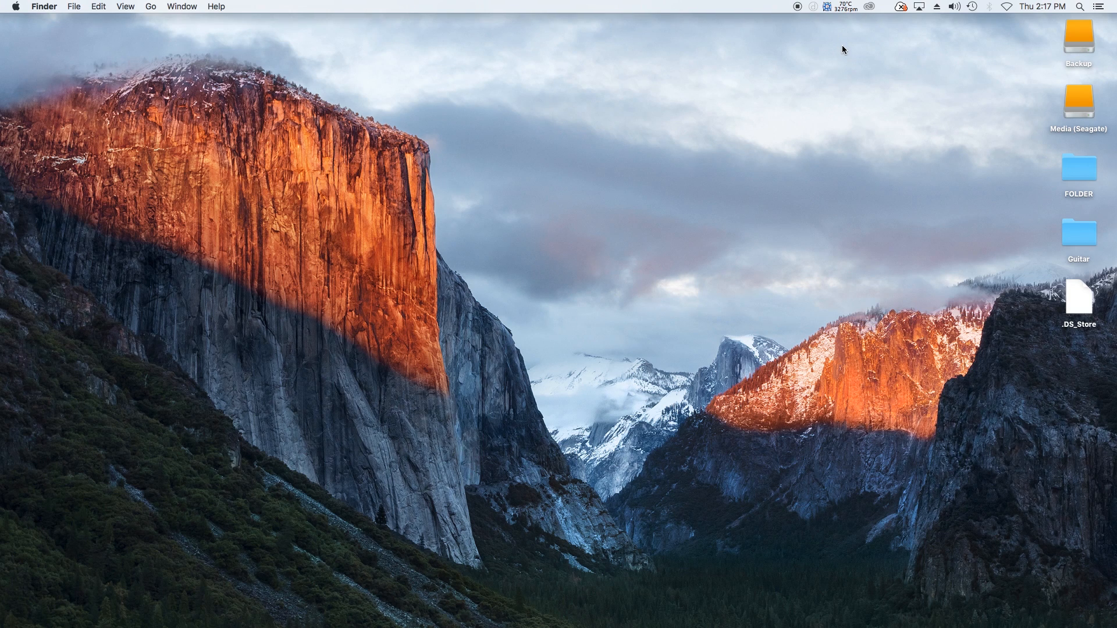
pyautogui.click(843, 7)
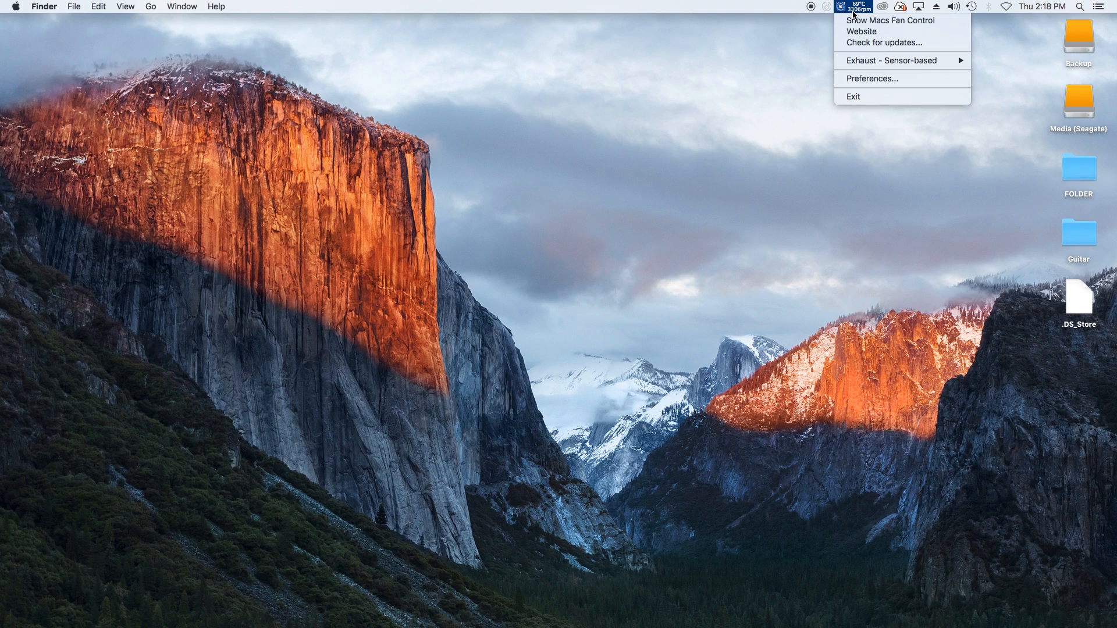
pyautogui.click(784, 40)
# Turn on Do Not Disturb for system notifications and close the notification list.
pyautogui.click(1098, 6)
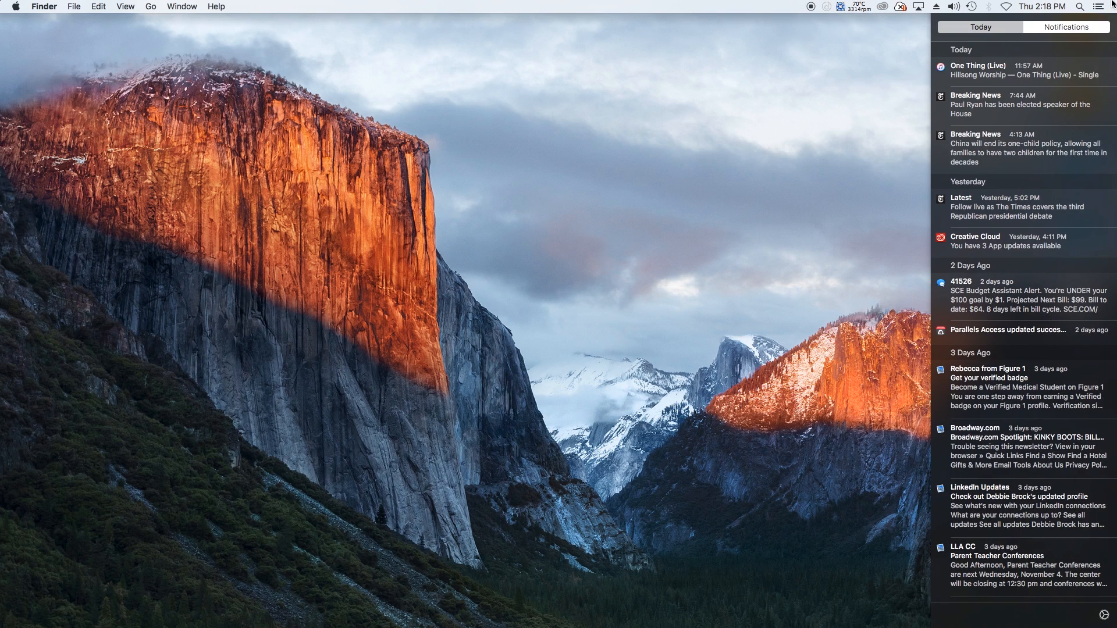
pyautogui.scroll(3, 1115, 118)
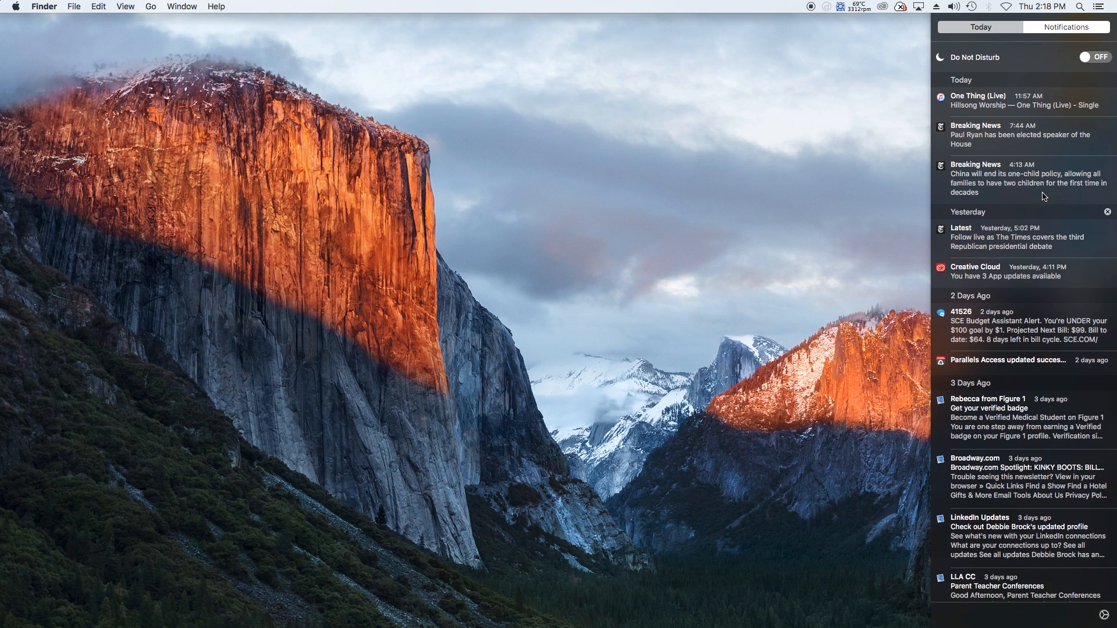
pyautogui.click(1086, 57)
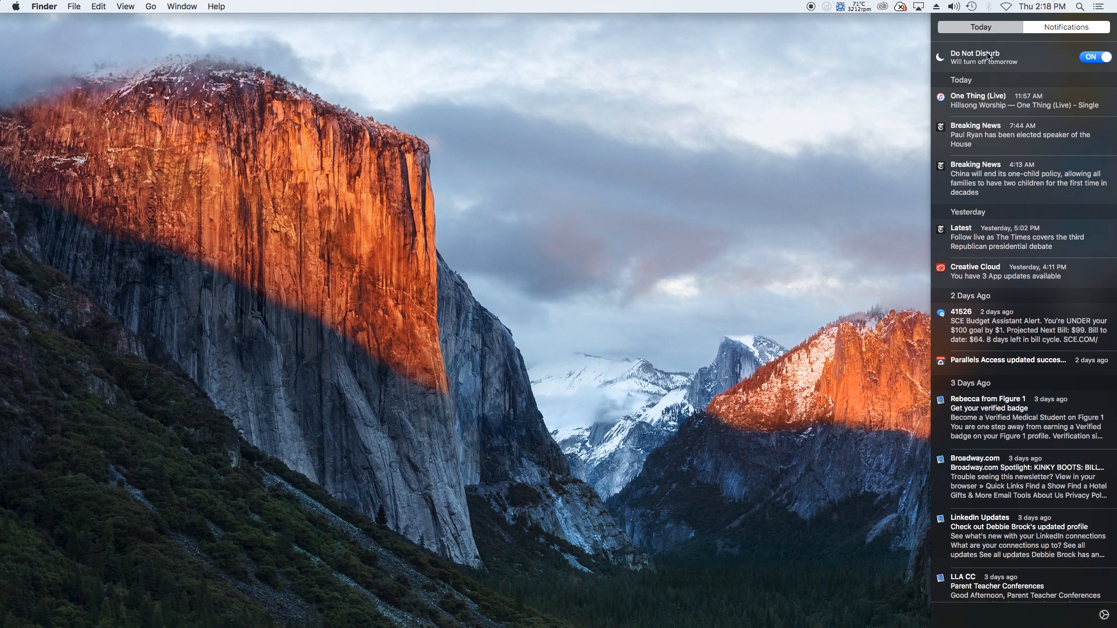
pyautogui.click(900, 85)
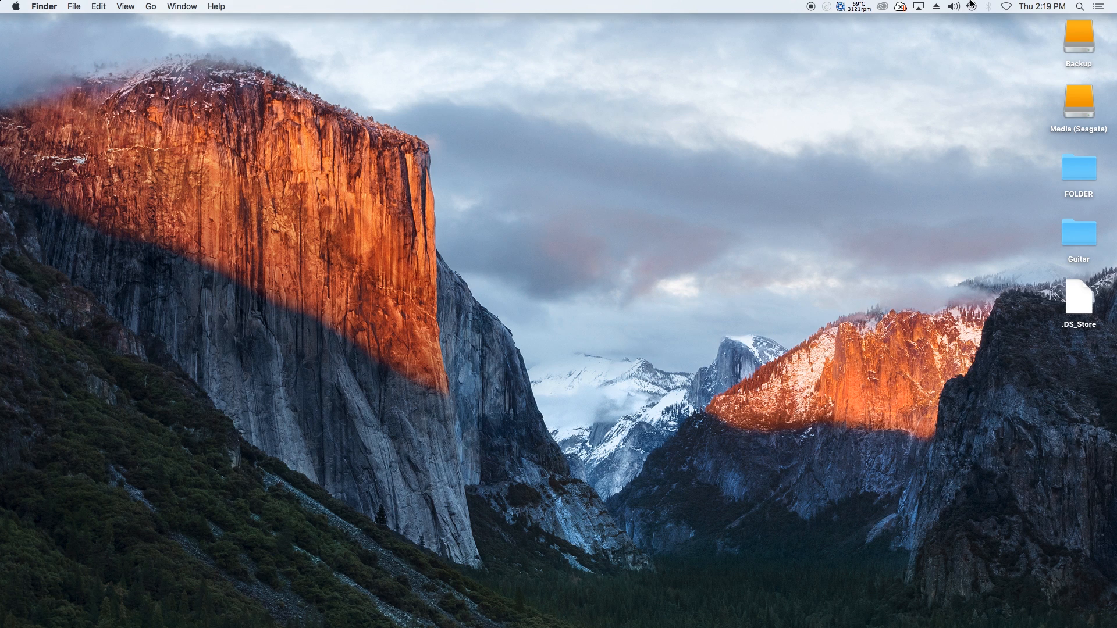
pyautogui.click(970, 6)
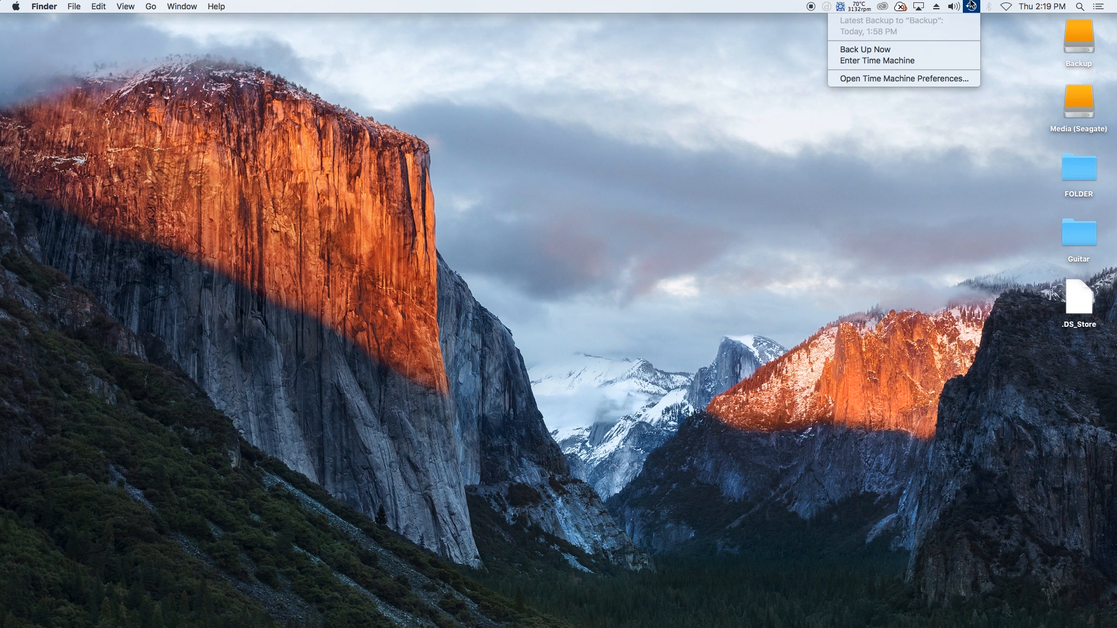
pyautogui.click(970, 6)
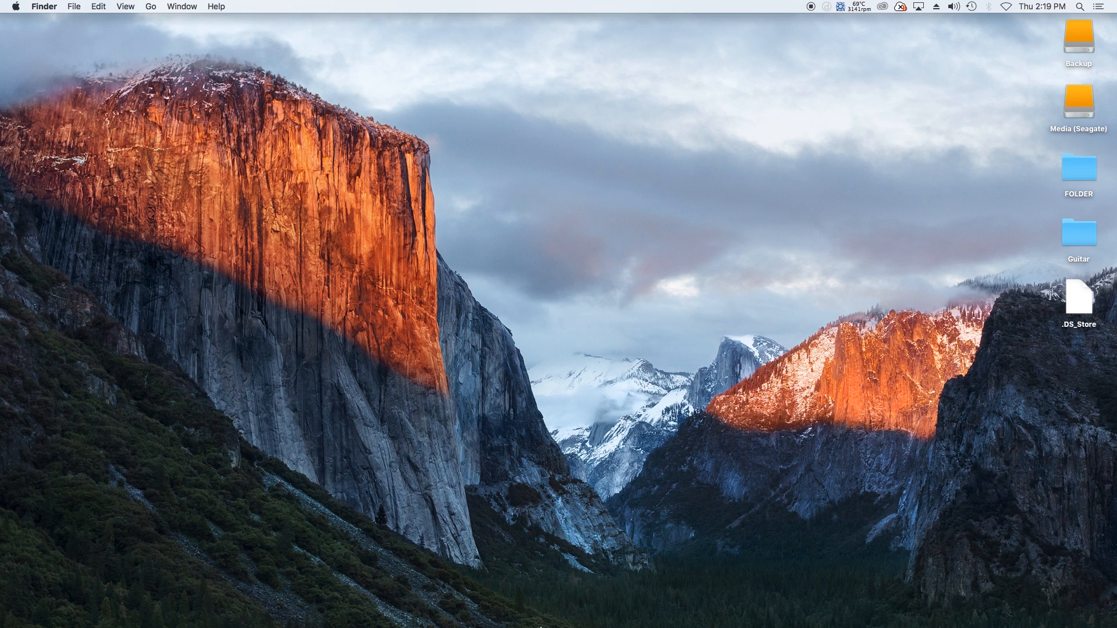
# Switch to MainStage 3 and open the !Sound Design concert.
pyautogui.moveTo(524, 620)
pyautogui.click(417, 614)
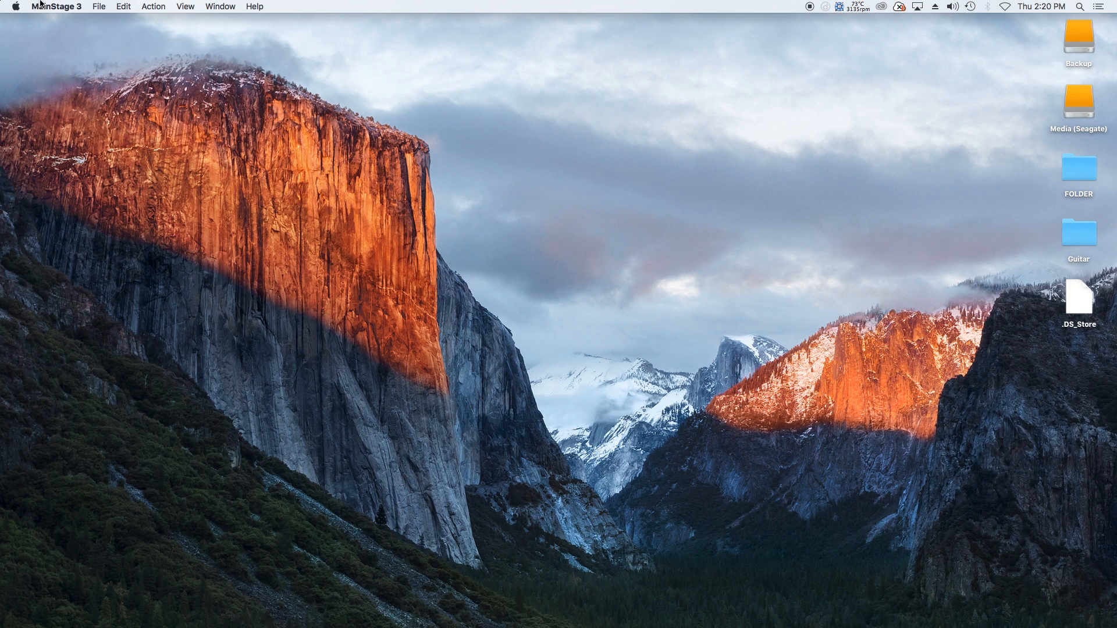
pyautogui.click(98, 6)
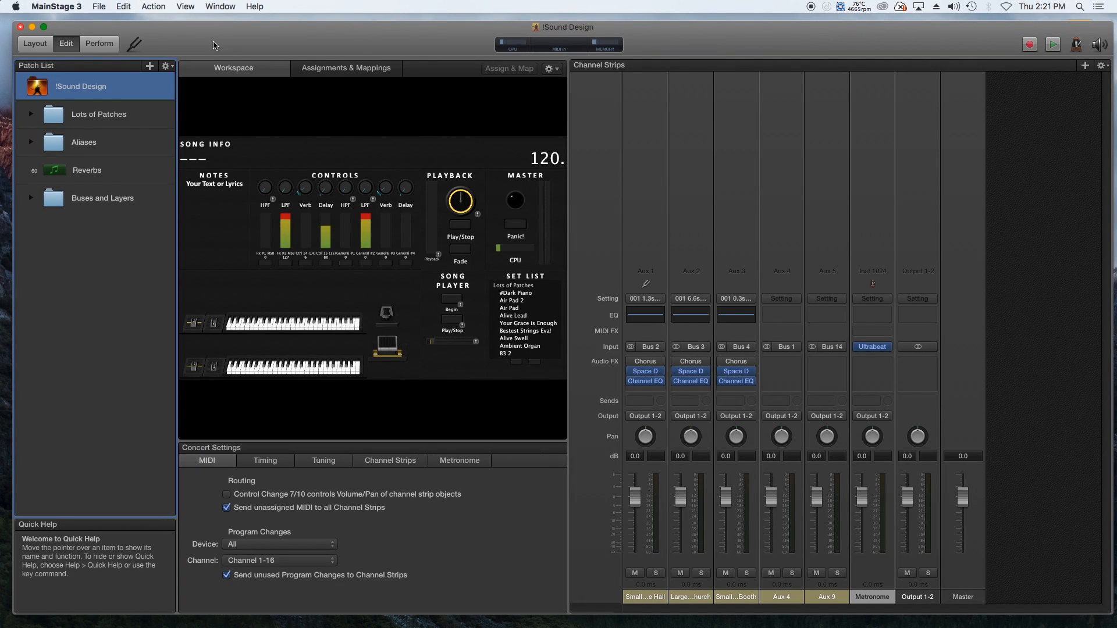
# Open the MainStage preferences and examine the autosave interval options for modified concerts.
pyautogui.click(70, 7)
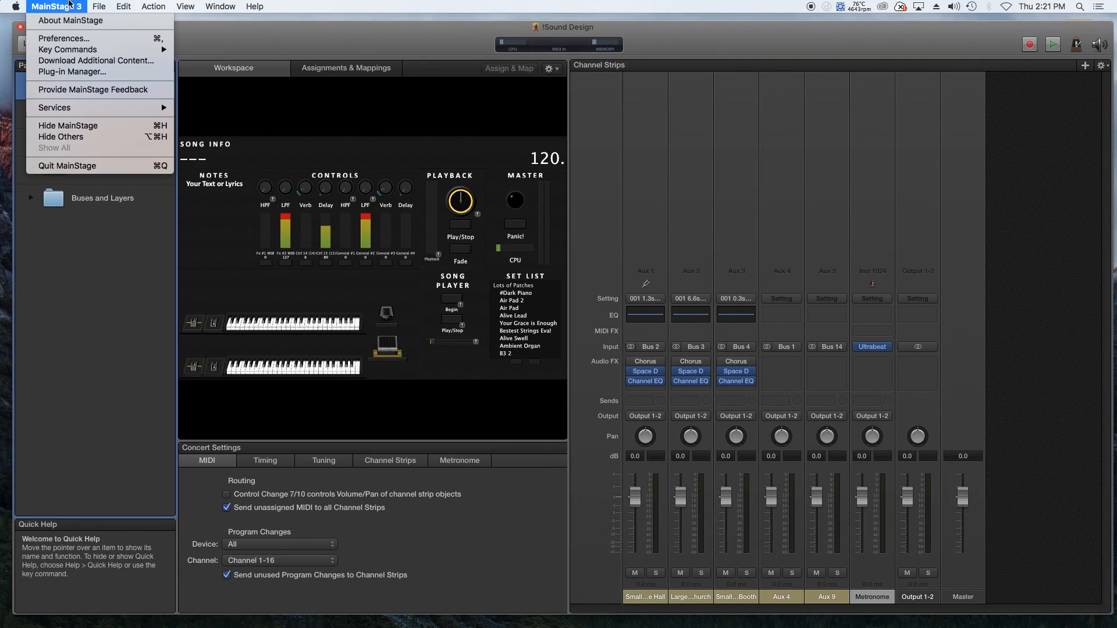
pyautogui.click(80, 38)
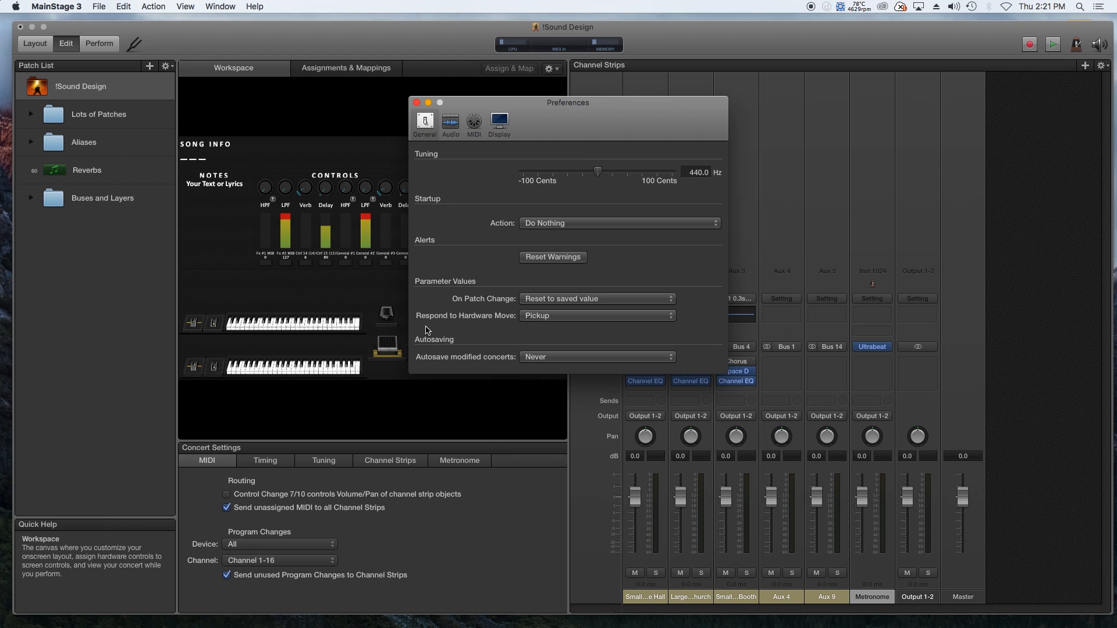
pyautogui.click(568, 357)
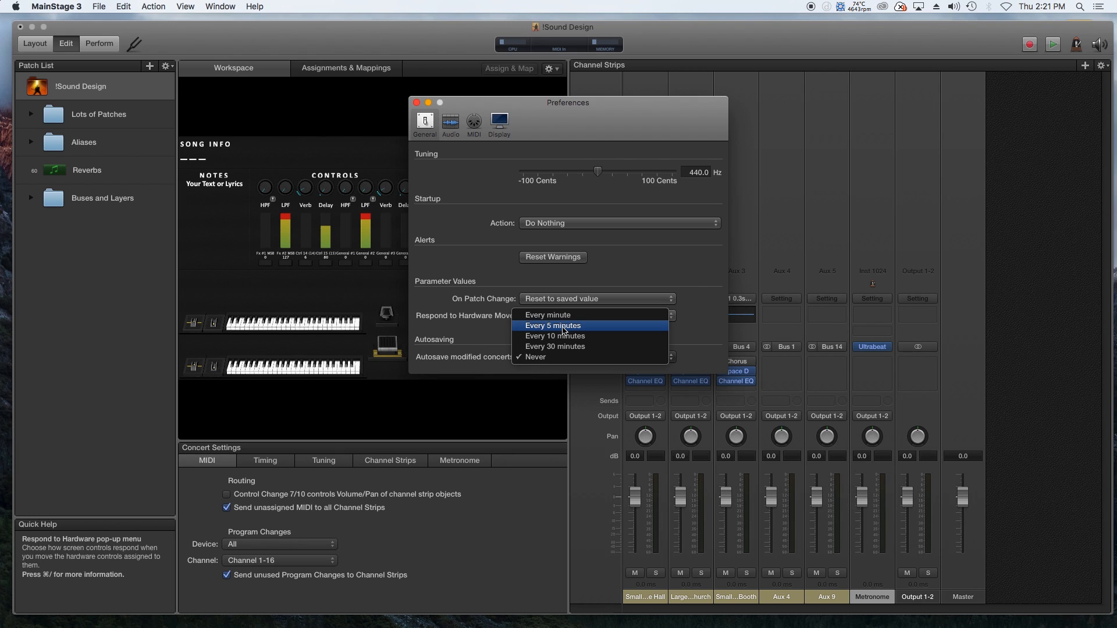
pyautogui.click(192, 43)
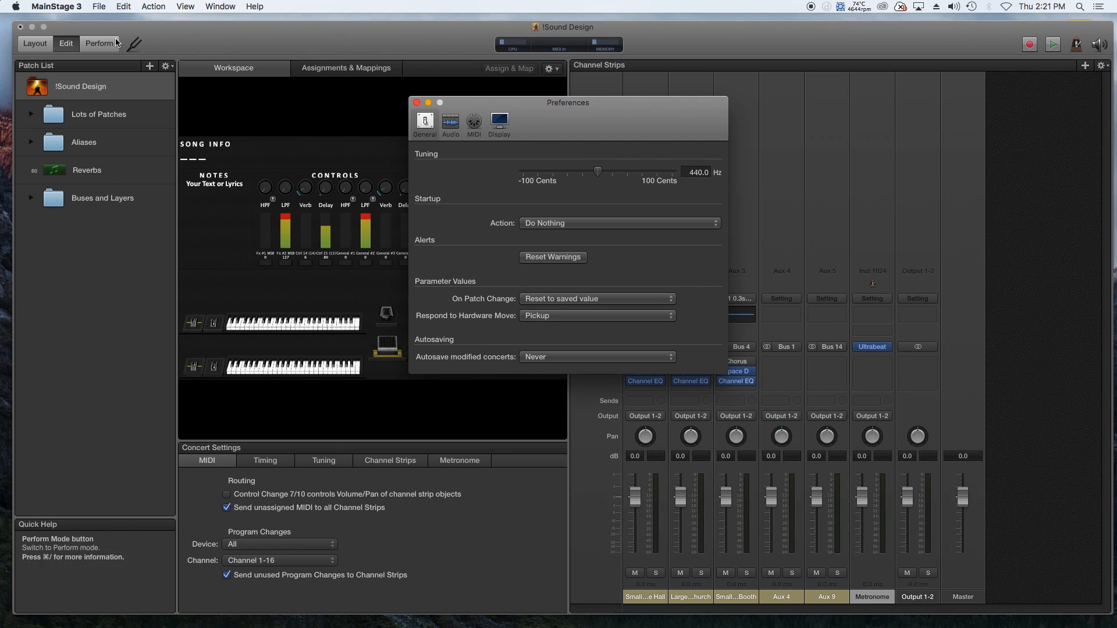
pyautogui.click(108, 49)
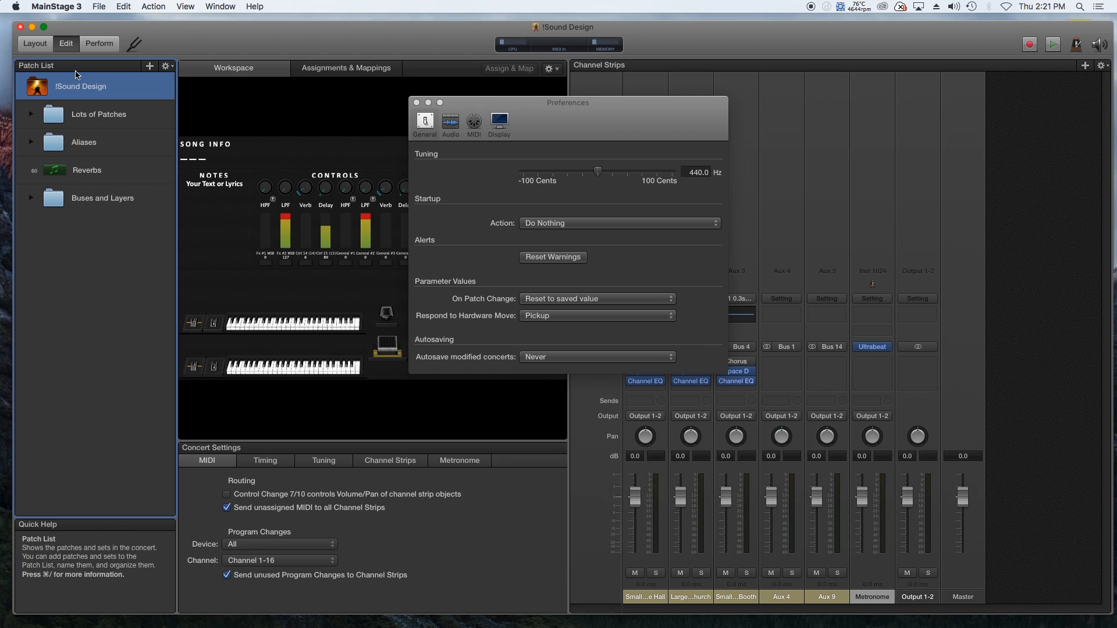
pyautogui.click(519, 359)
pyautogui.click(632, 357)
# Examine the available sample rates in the audio preferences without changing the selection.
pyautogui.click(451, 122)
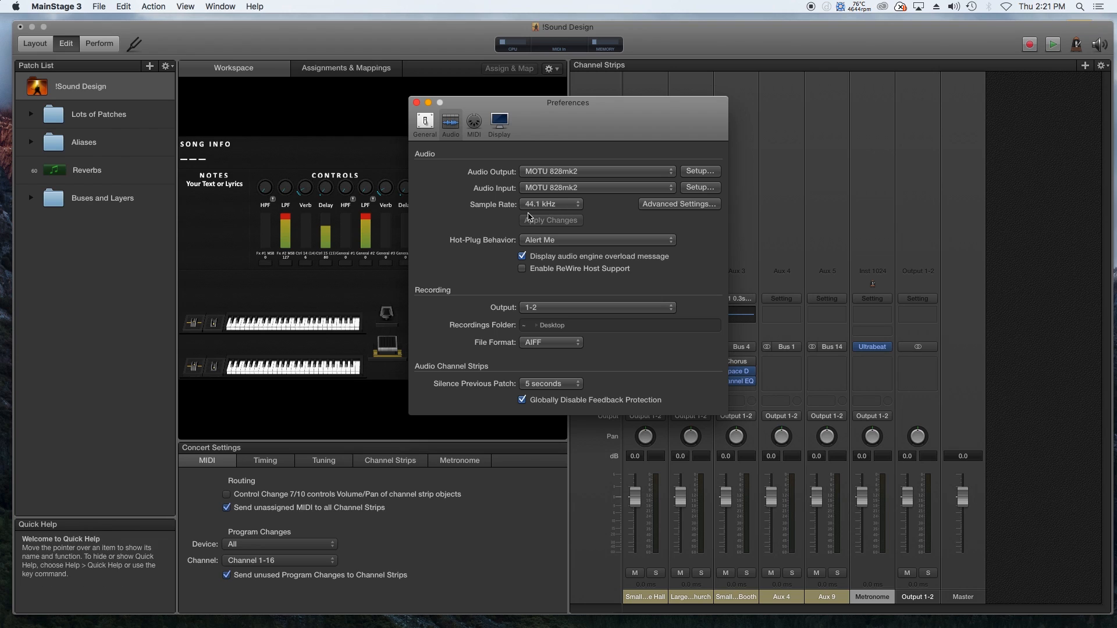
pyautogui.click(556, 204)
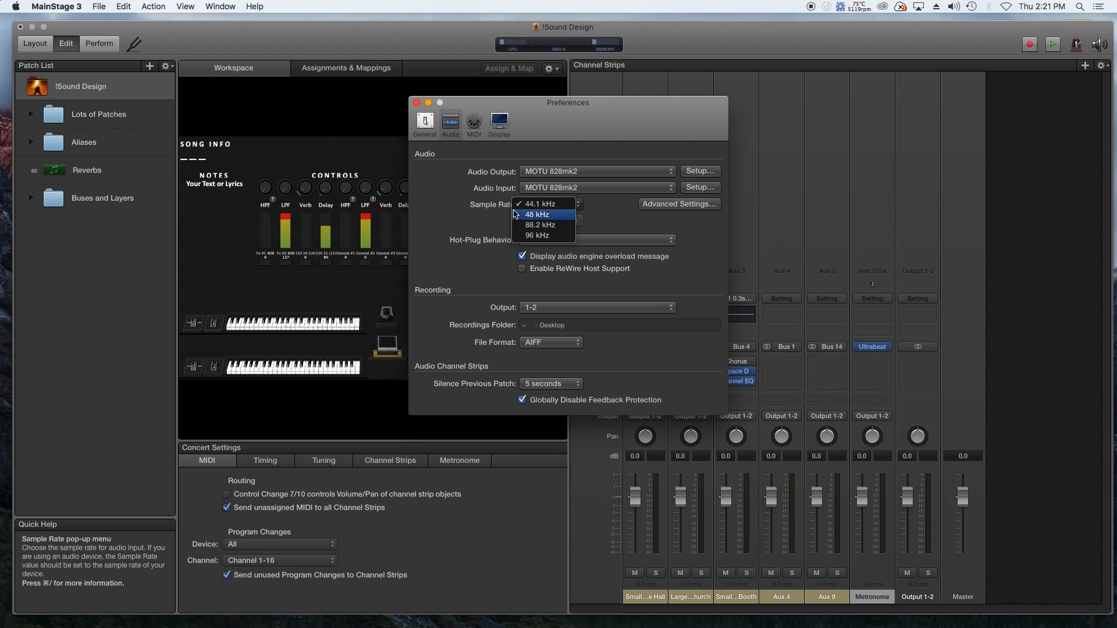
pyautogui.click(465, 200)
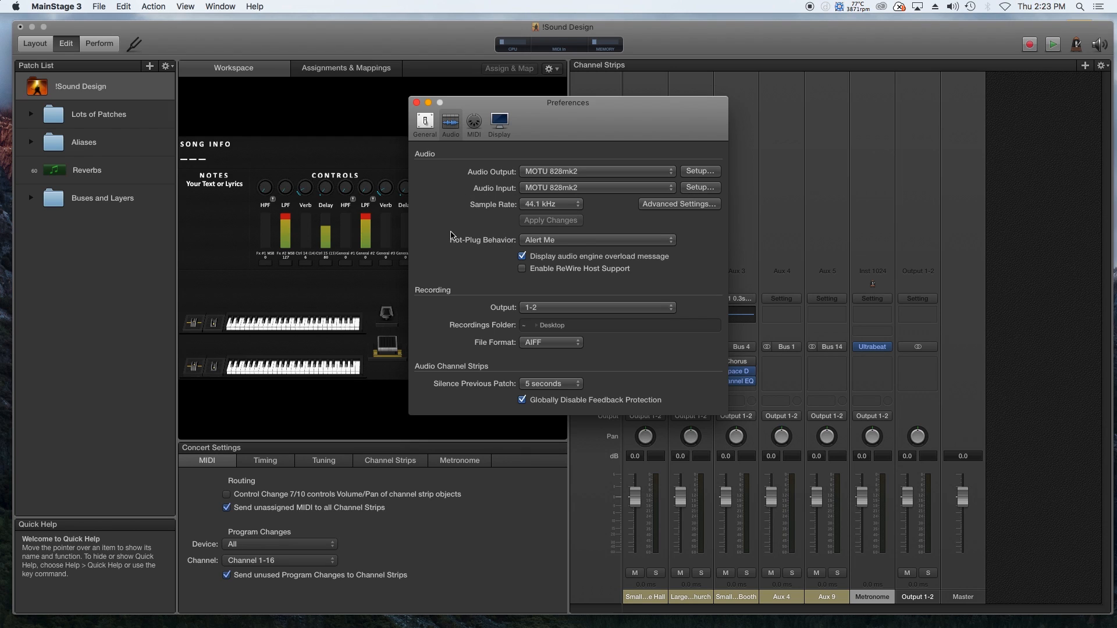
# Examine the I/O buffer size choices in the advanced audio settings, then confirm the settings without changing them.
pyautogui.click(647, 206)
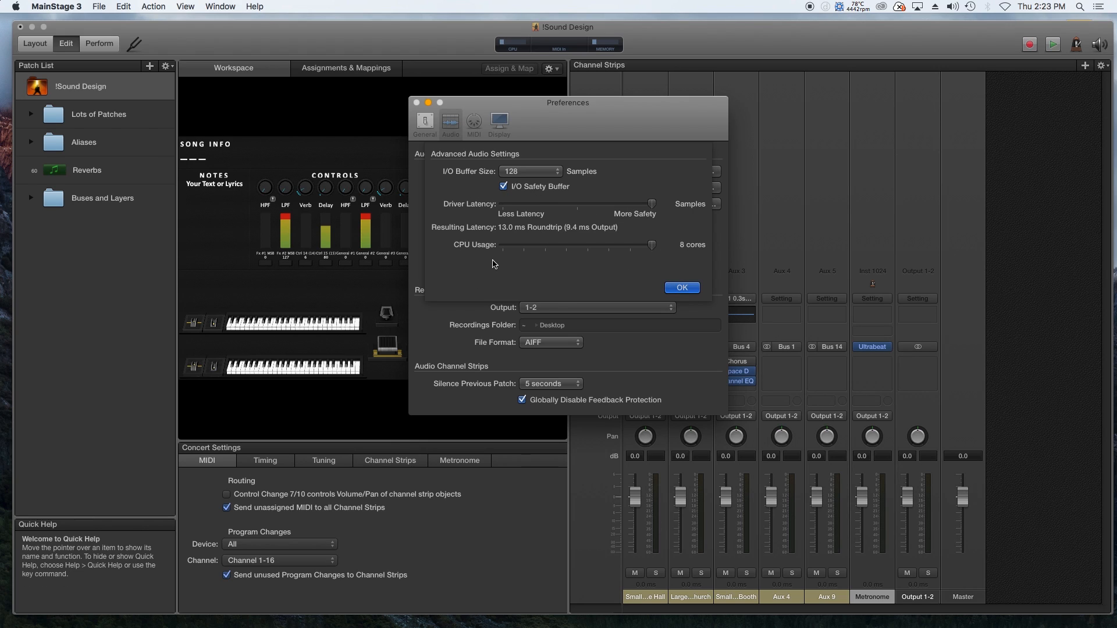
pyautogui.click(549, 173)
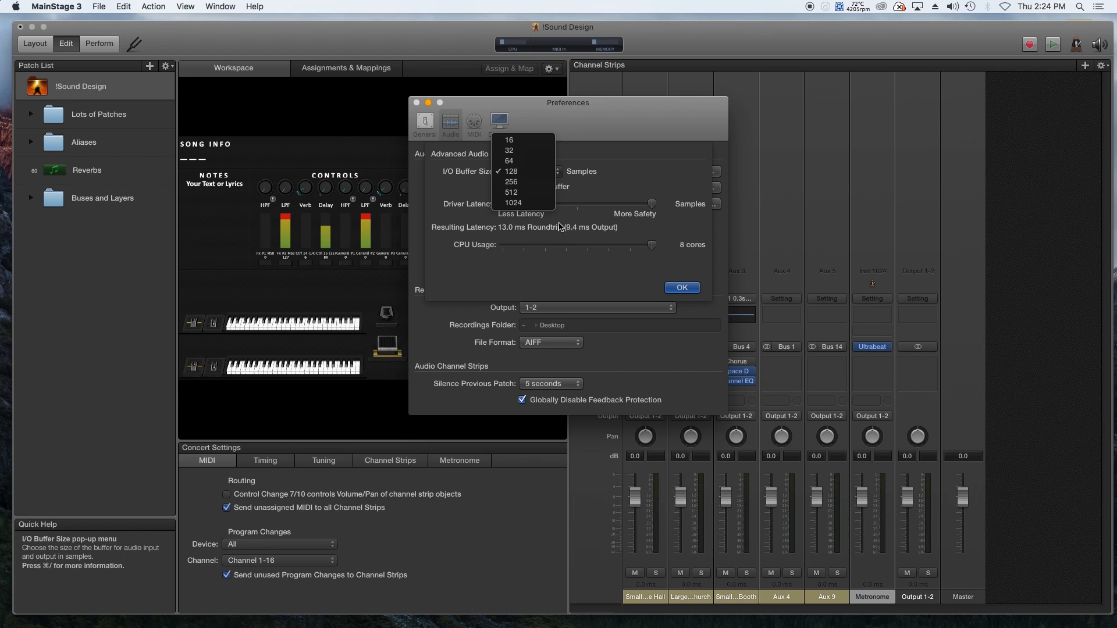
pyautogui.click(682, 289)
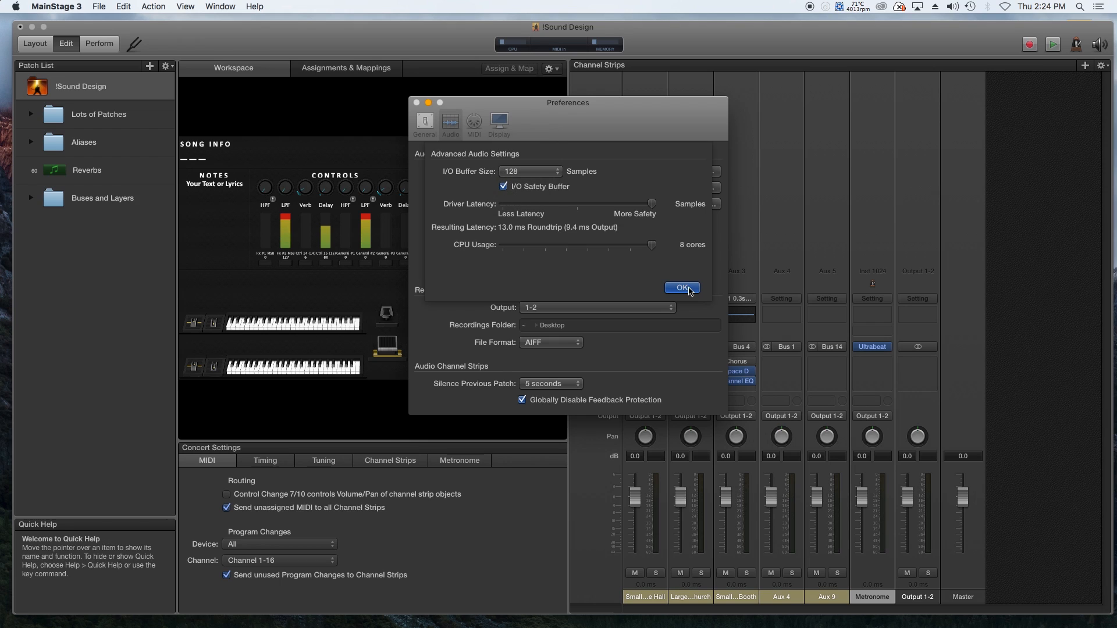
pyautogui.click(681, 289)
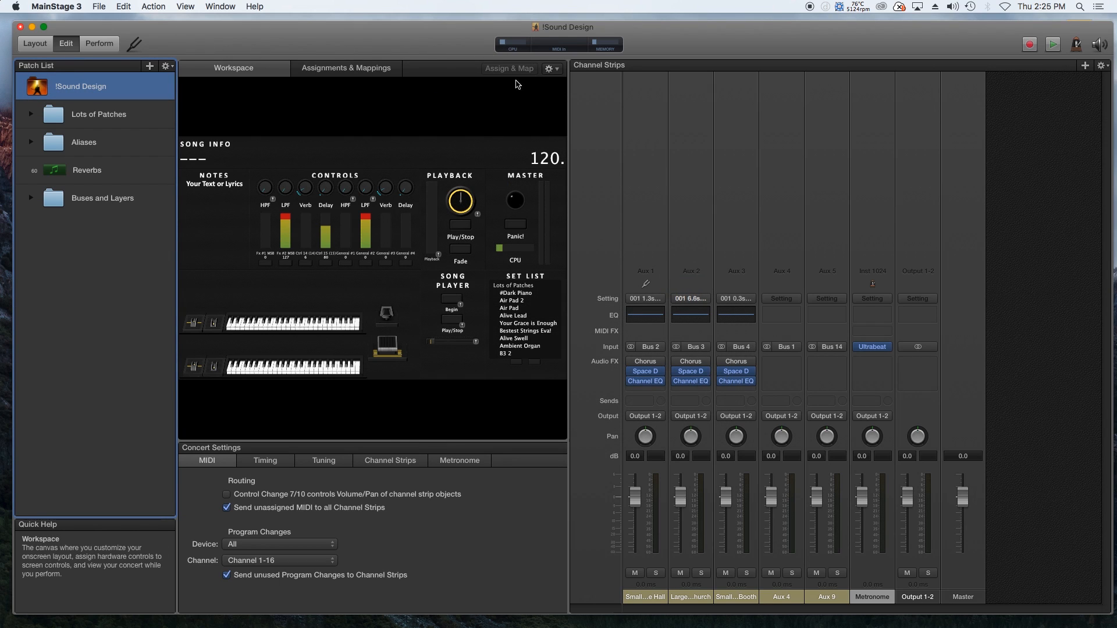
# Display the CPU load history and place its graph window over the lower part of the workspace.
pyautogui.click(520, 50)
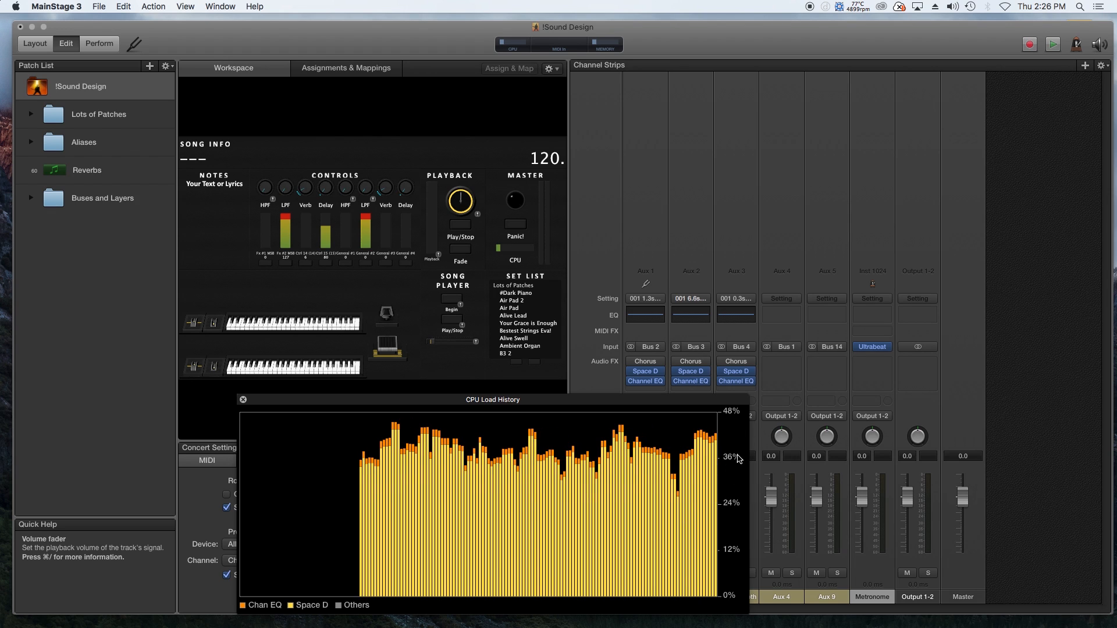
pyautogui.moveTo(683, 404); pyautogui.dragTo(689, 387)
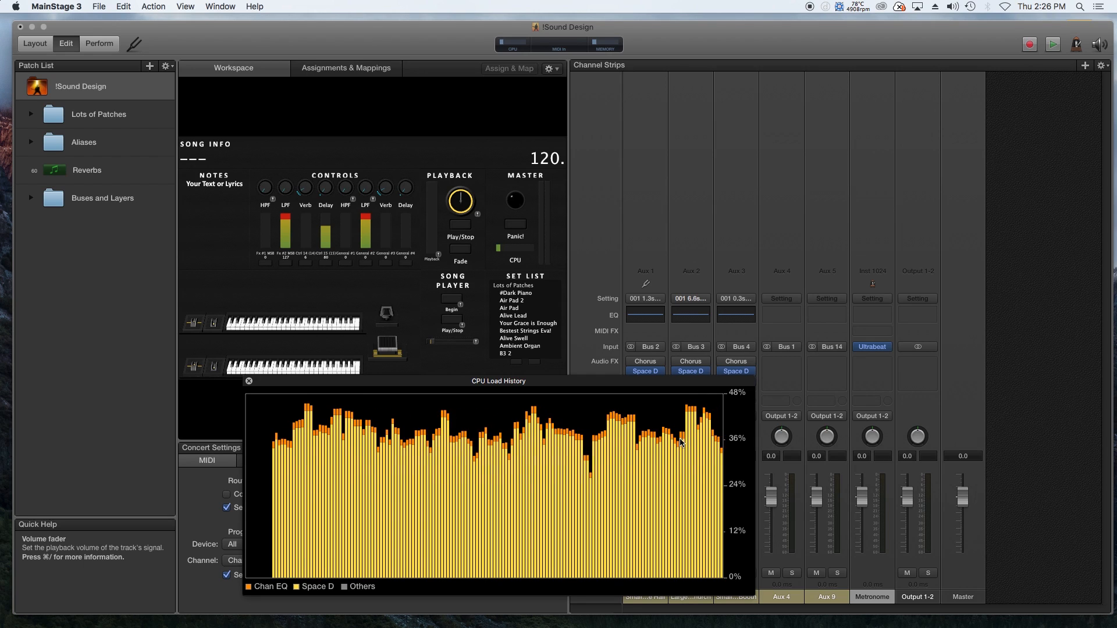
pyautogui.moveTo(410, 385); pyautogui.dragTo(408, 399)
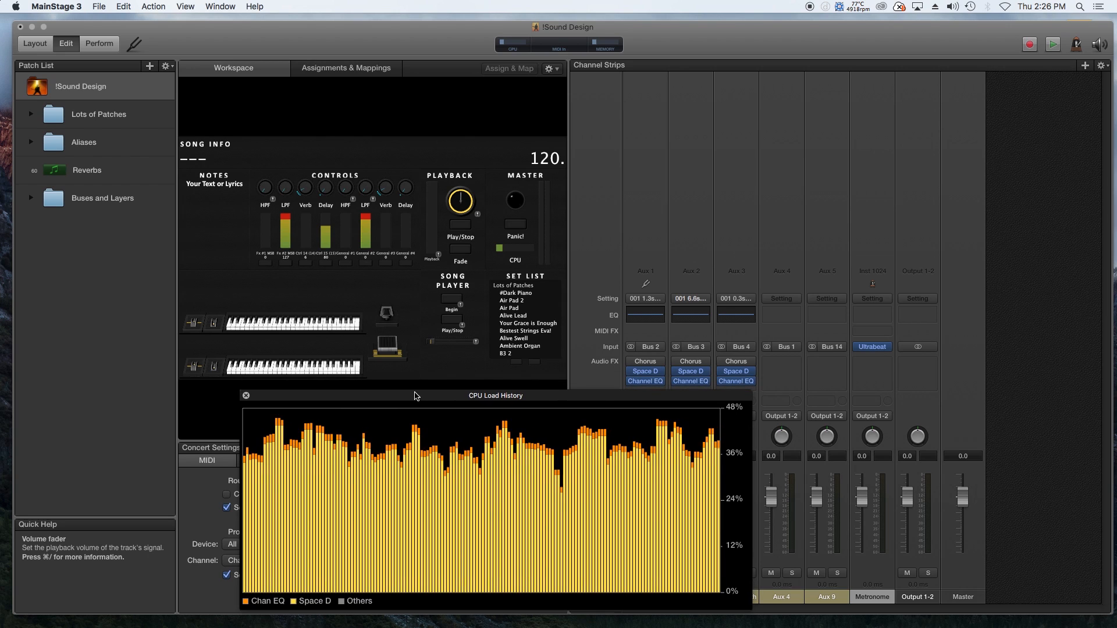
# Expand the Lots of Patches set and look through its patches down to Let It Be Known.
pyautogui.click(31, 115)
pyautogui.scroll(-10, 107, 204)
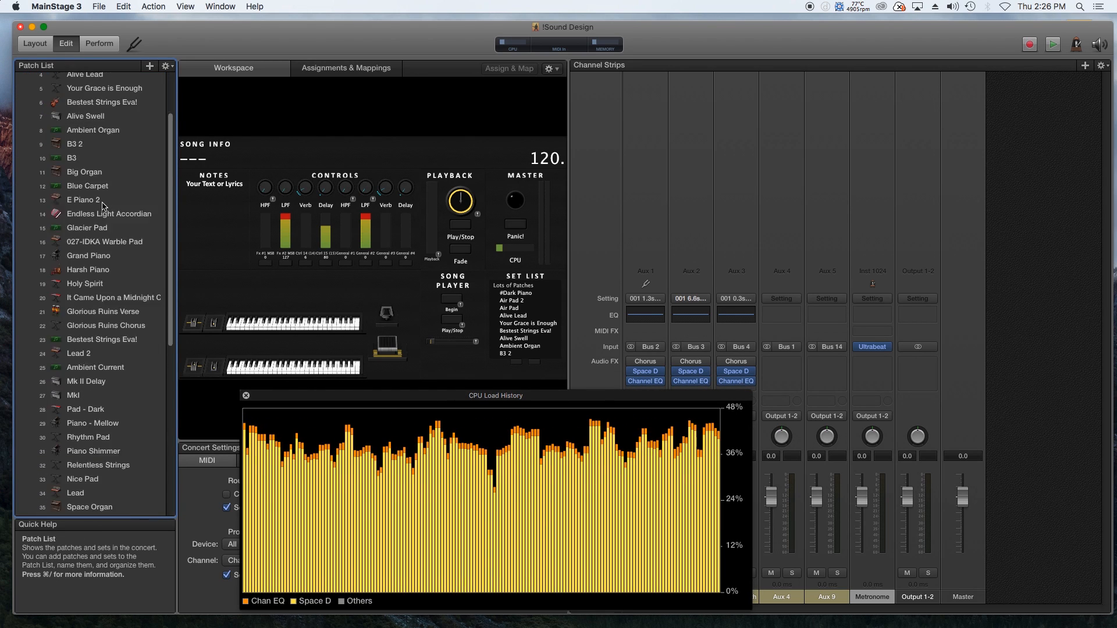
pyautogui.scroll(-5, 106, 208)
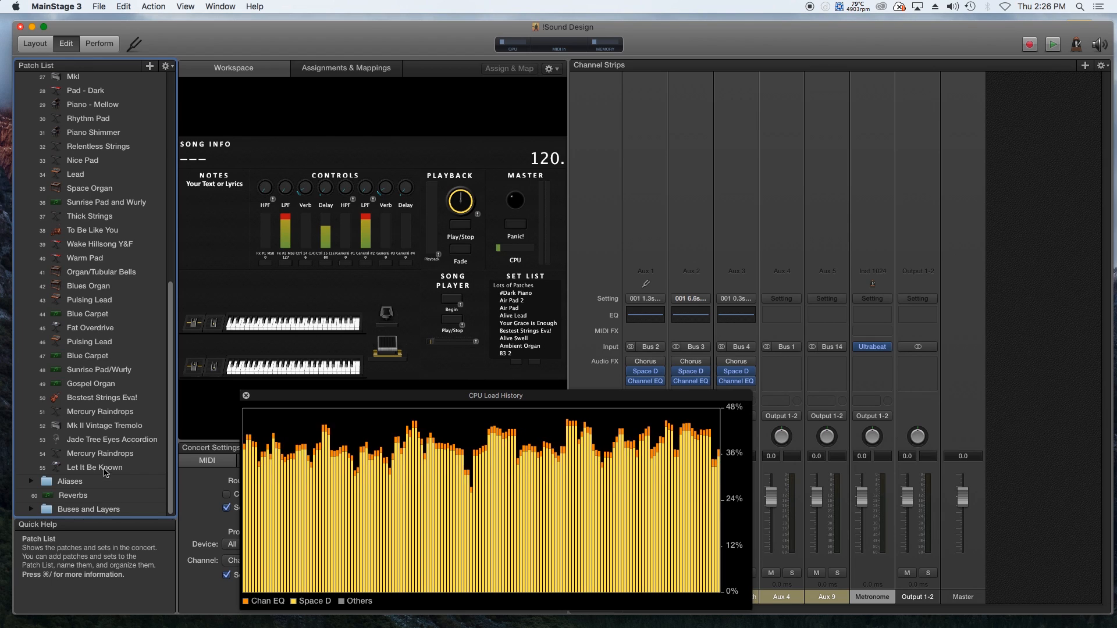
# Step through the patches from #Dark Piano down to Big Organ while watching the CPU load history.
pyautogui.scroll(15, 117, 285)
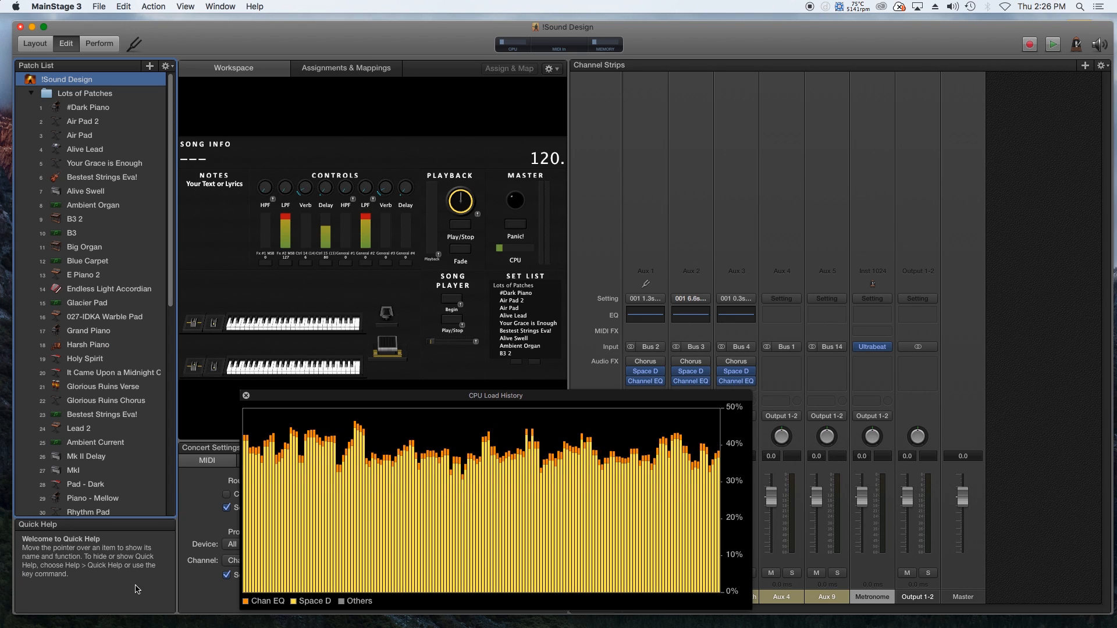
pyautogui.click(119, 112)
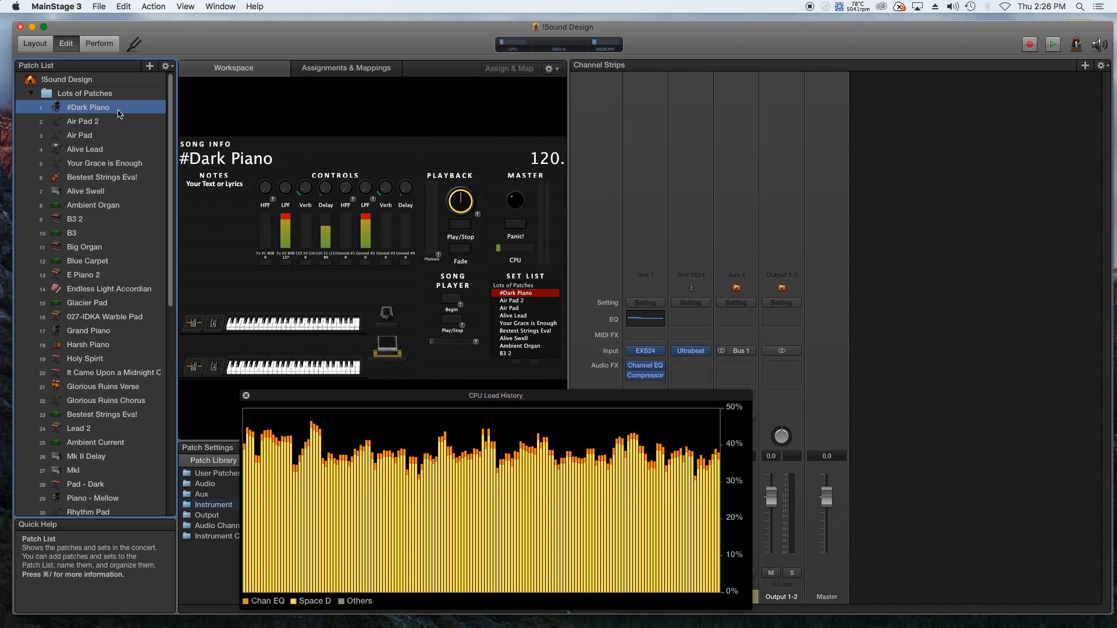
pyautogui.press('Down')
pyautogui.press('Down')
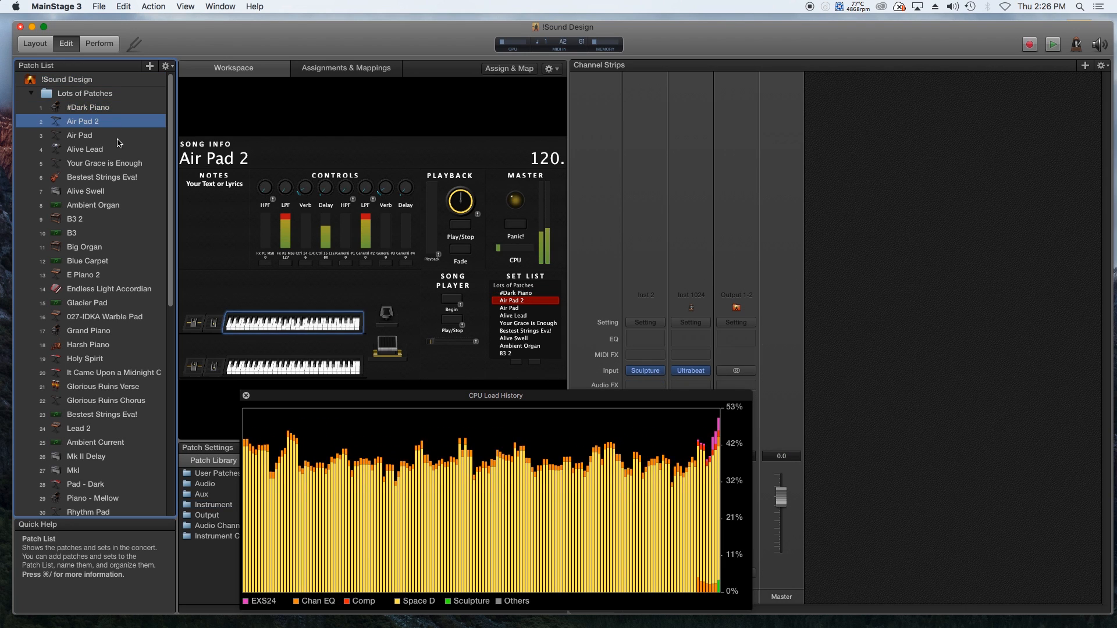
pyautogui.press('Down')
pyautogui.press('Down')
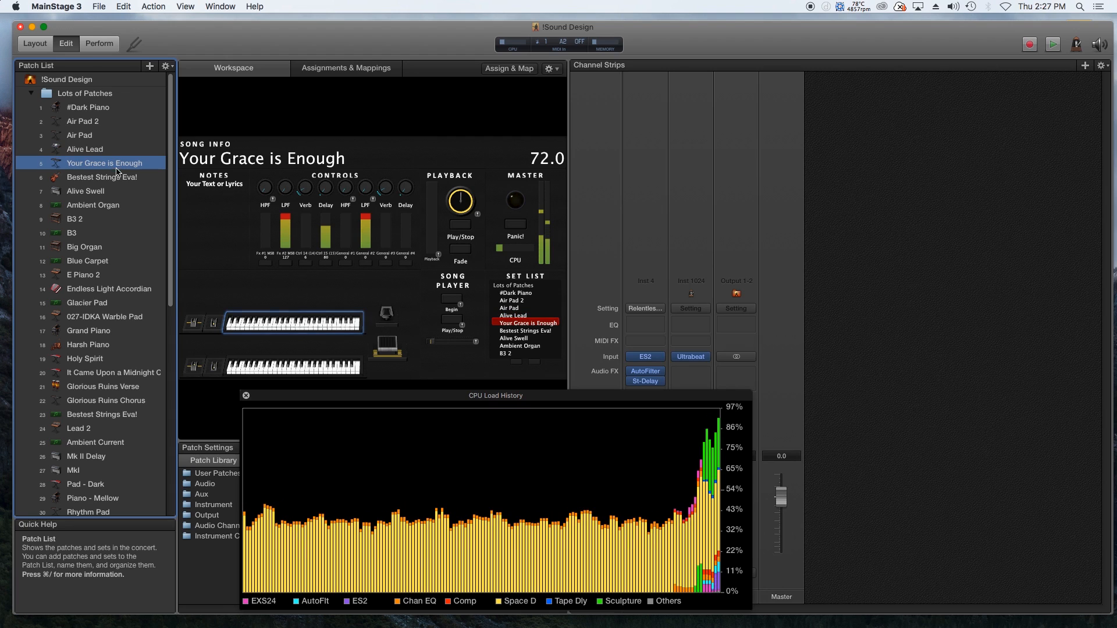
pyautogui.click(120, 191)
pyautogui.press('Up')
pyautogui.click(112, 204)
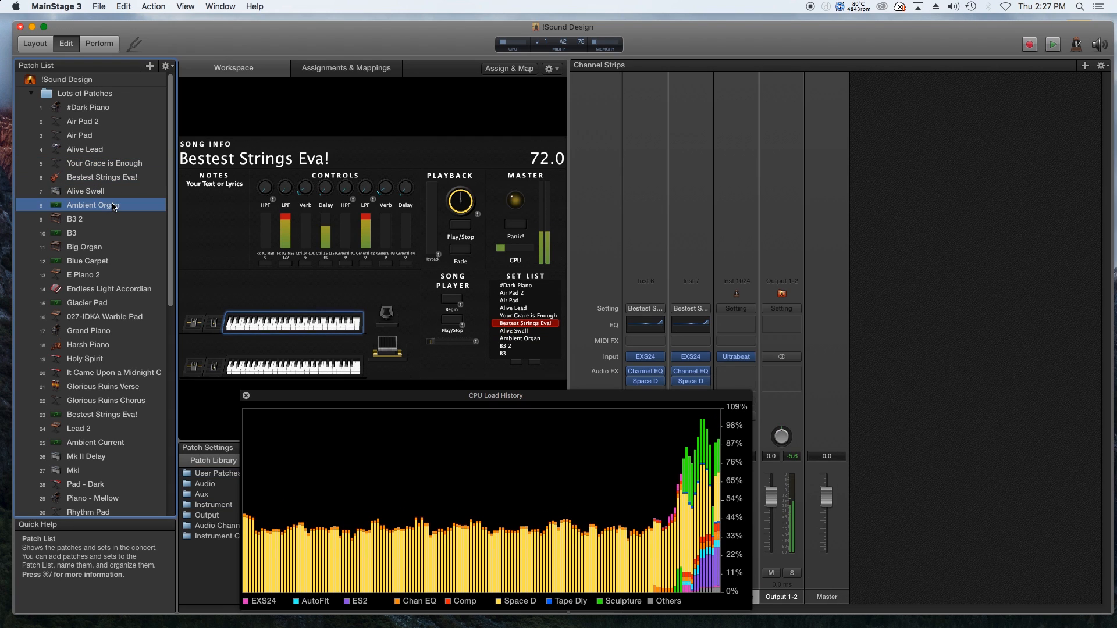
pyautogui.click(101, 228)
pyautogui.press('Down')
pyautogui.press('Down')
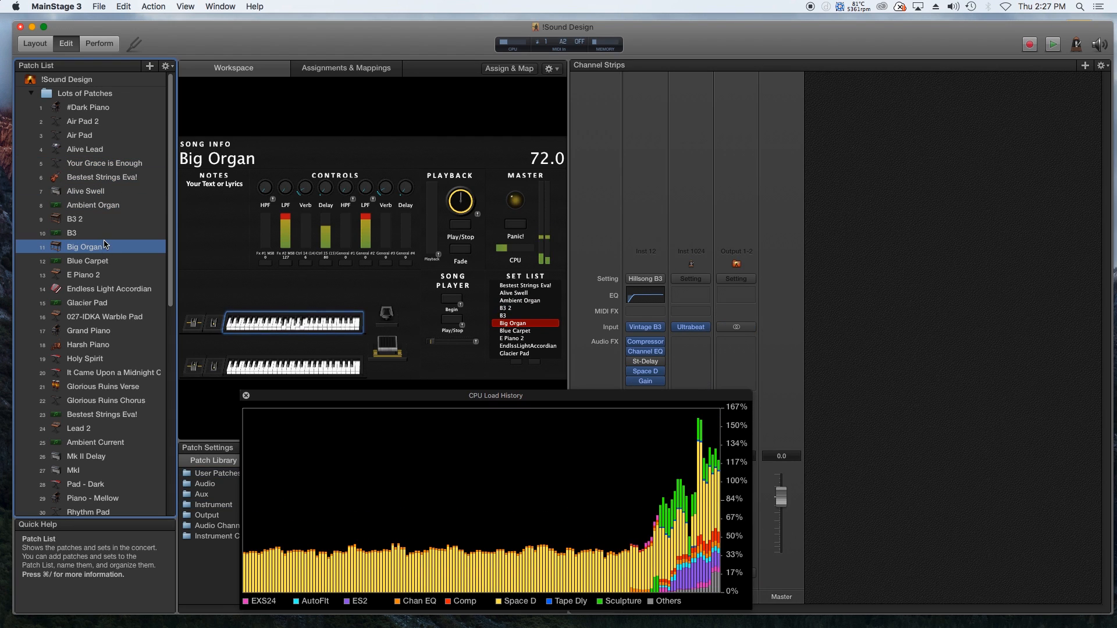
# Continue through the patches from E Piano 2 to Grand Piano while monitoring the CPU load.
pyautogui.click(112, 275)
pyautogui.click(117, 288)
pyautogui.click(119, 302)
pyautogui.click(122, 317)
pyautogui.click(124, 330)
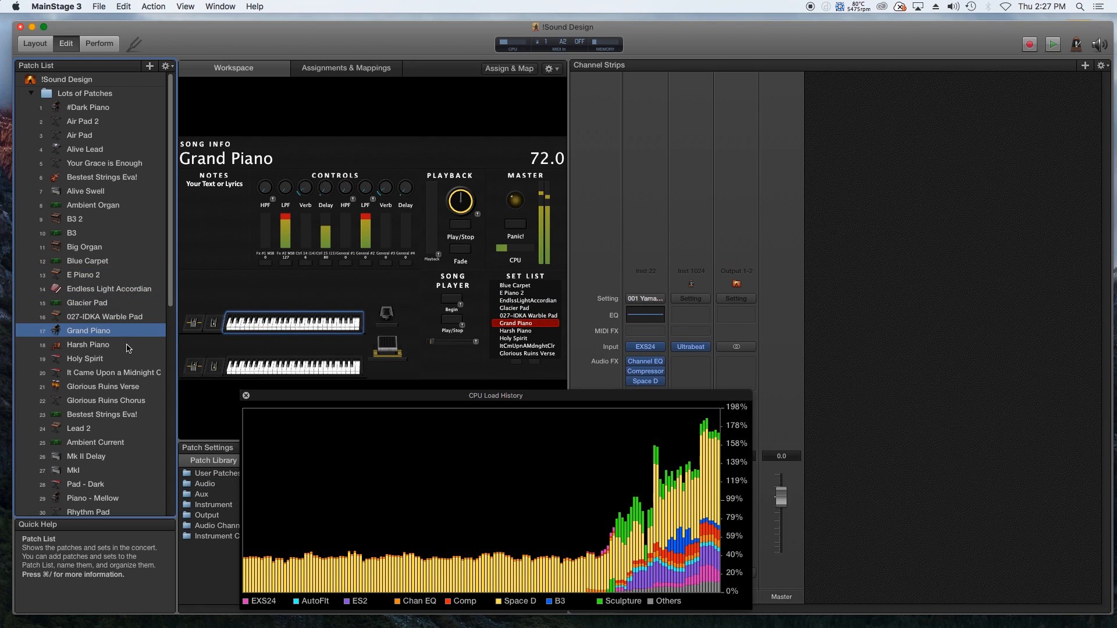
# Run through the patches from Harsh Piano to Mk II Delay to stress the CPU, and dismiss the system overload alert.
pyautogui.click(125, 345)
pyautogui.click(126, 358)
pyautogui.click(127, 373)
pyautogui.click(127, 386)
pyautogui.click(127, 400)
pyautogui.click(127, 414)
pyautogui.click(125, 432)
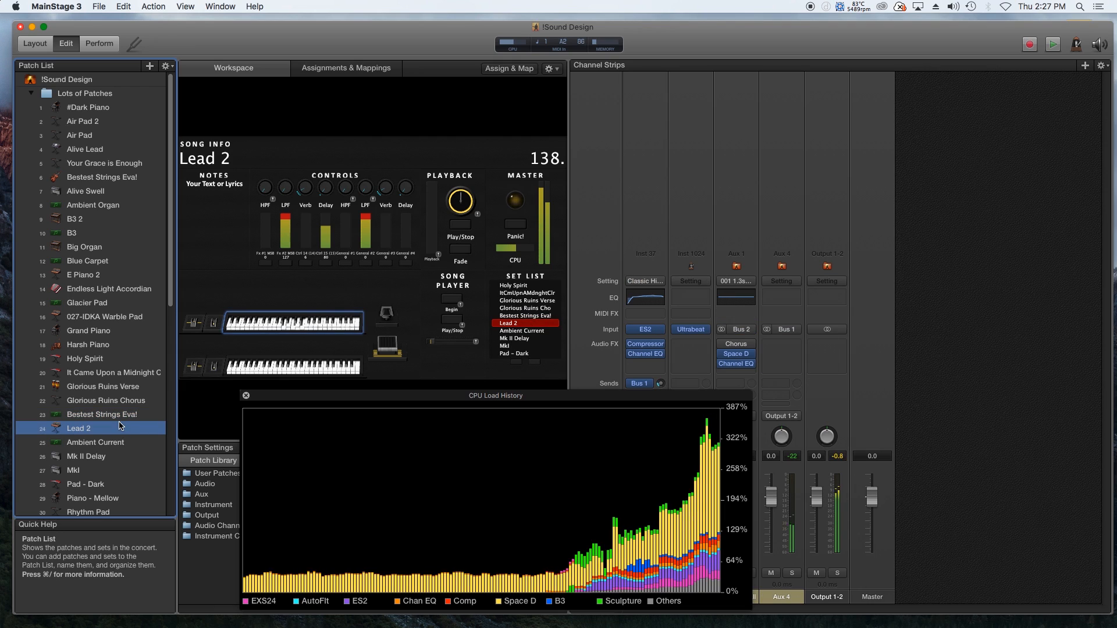
pyautogui.click(124, 445)
pyautogui.click(124, 456)
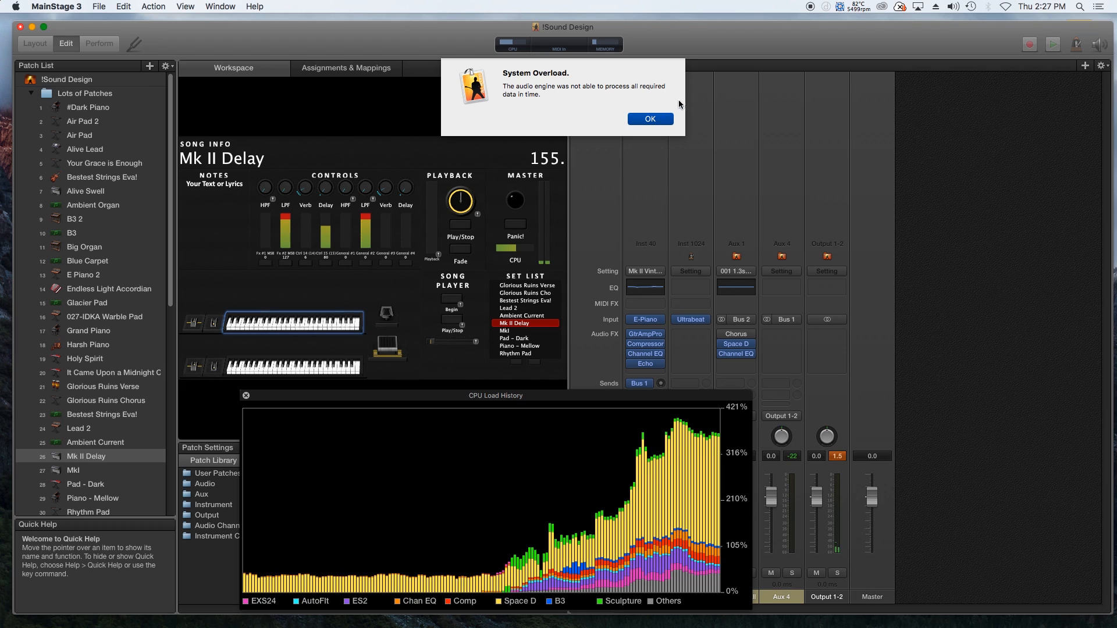
pyautogui.click(663, 119)
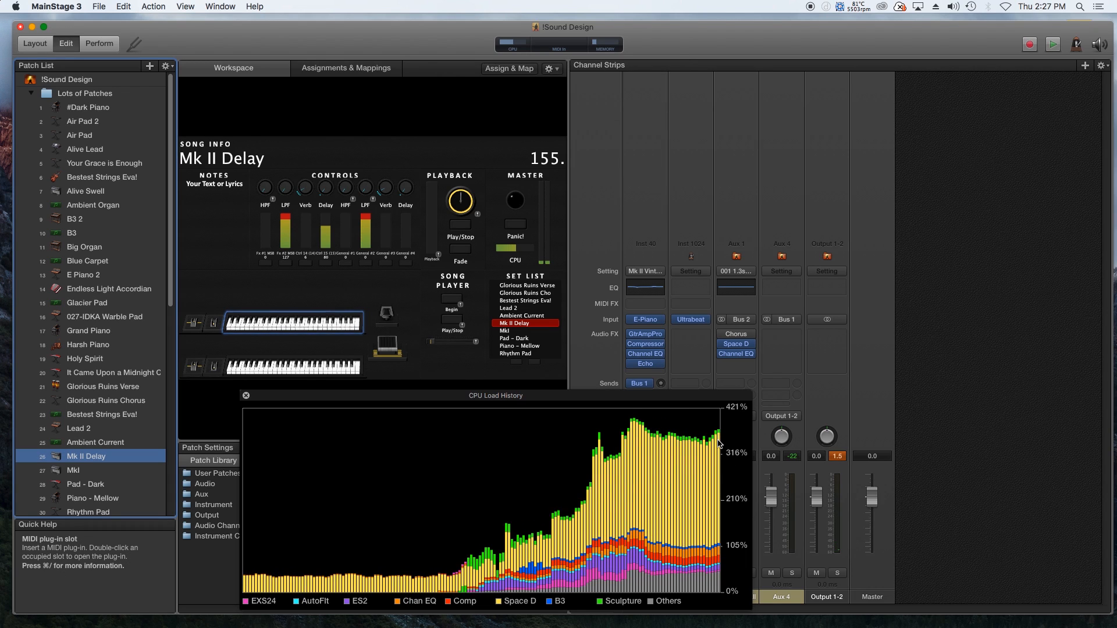
# Return to the #Dark Piano patch and look over the full patch list and the concert's file commands without changing anything.
pyautogui.click(135, 110)
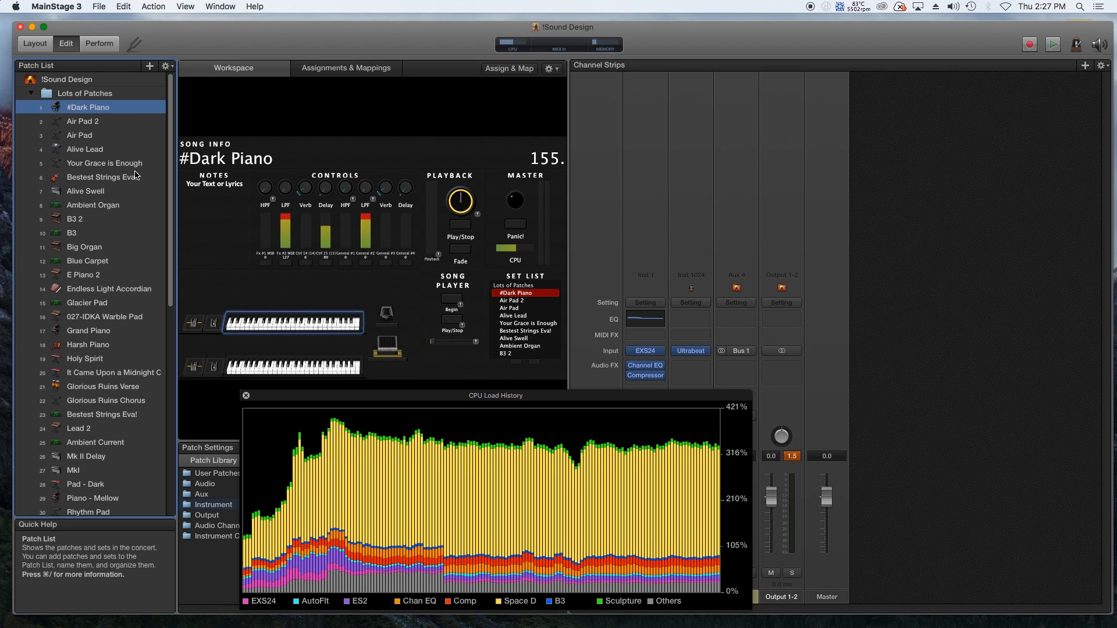
pyautogui.scroll(-10, 125, 329)
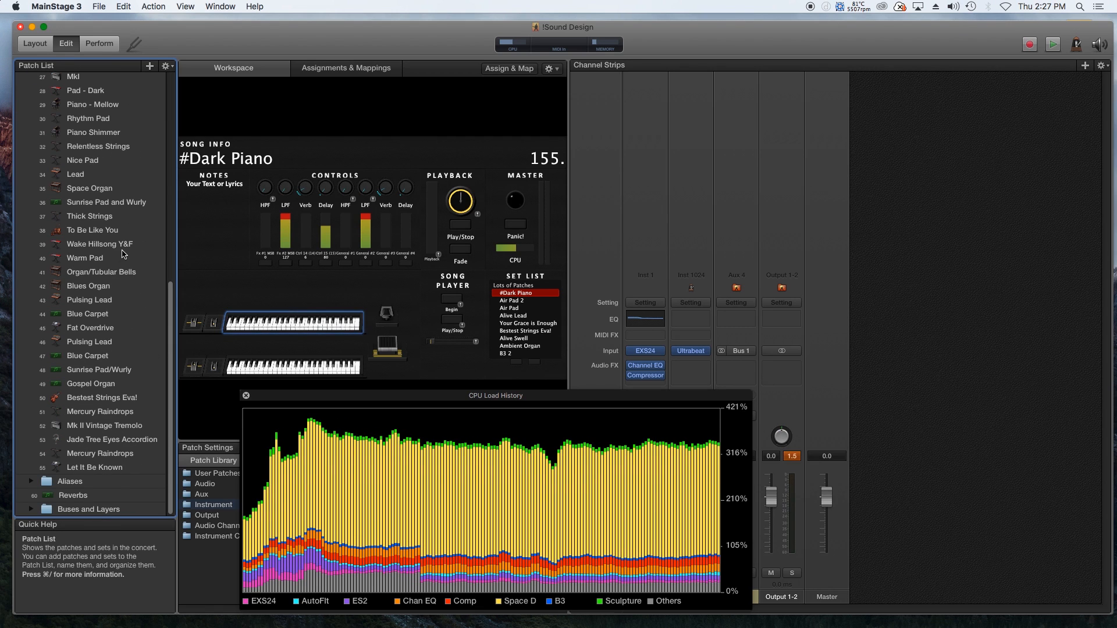
pyautogui.scroll(15, 123, 254)
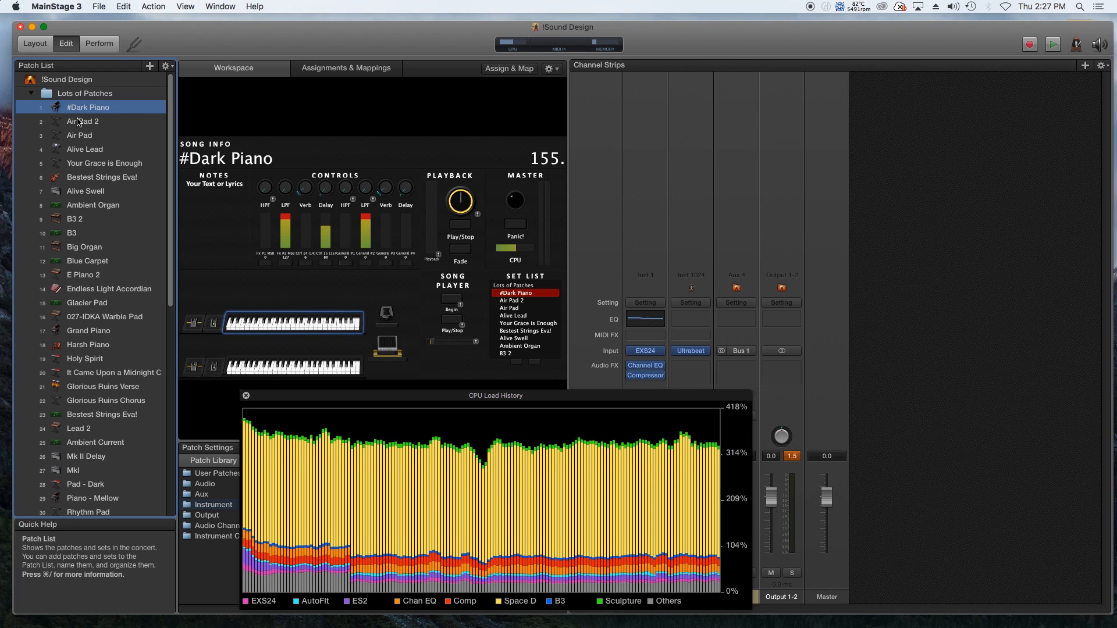
pyautogui.click(103, 4)
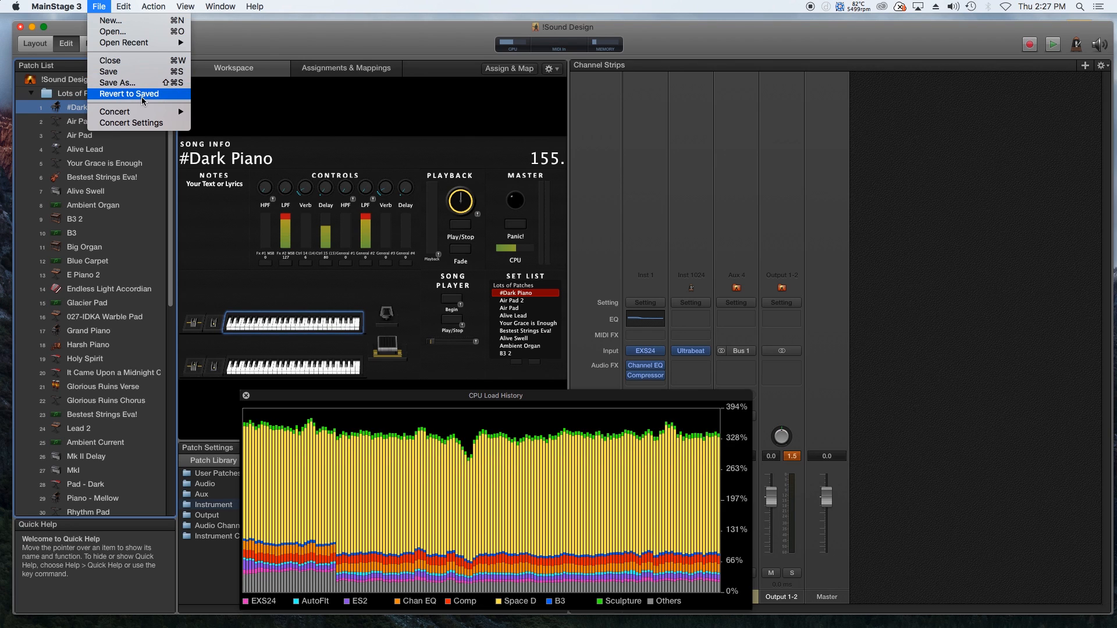
pyautogui.click(331, 39)
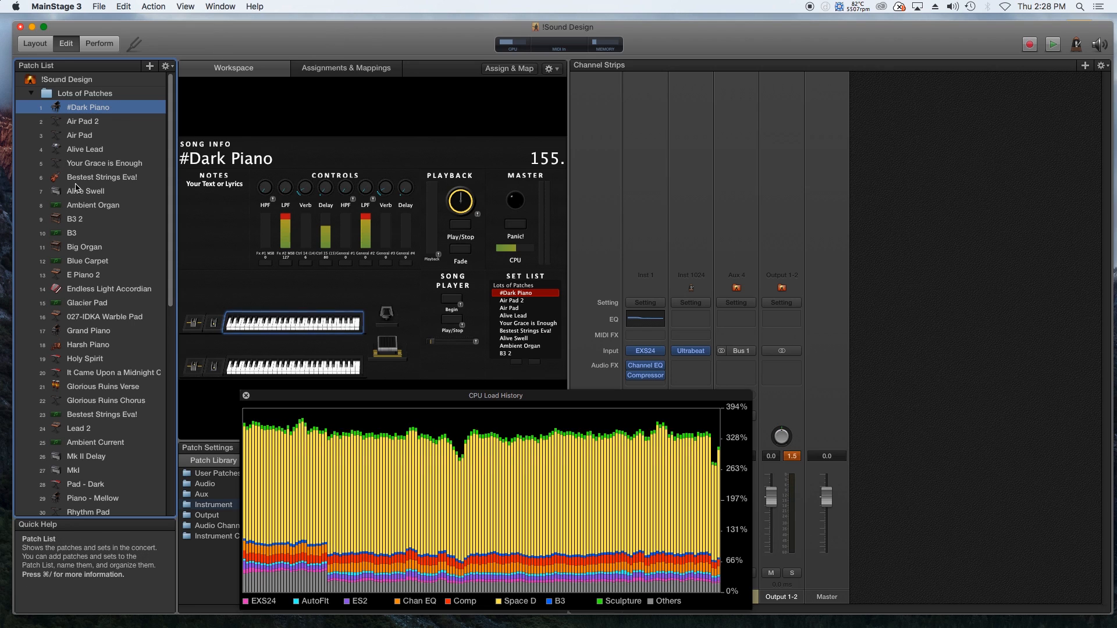
pyautogui.moveTo(208, 626)
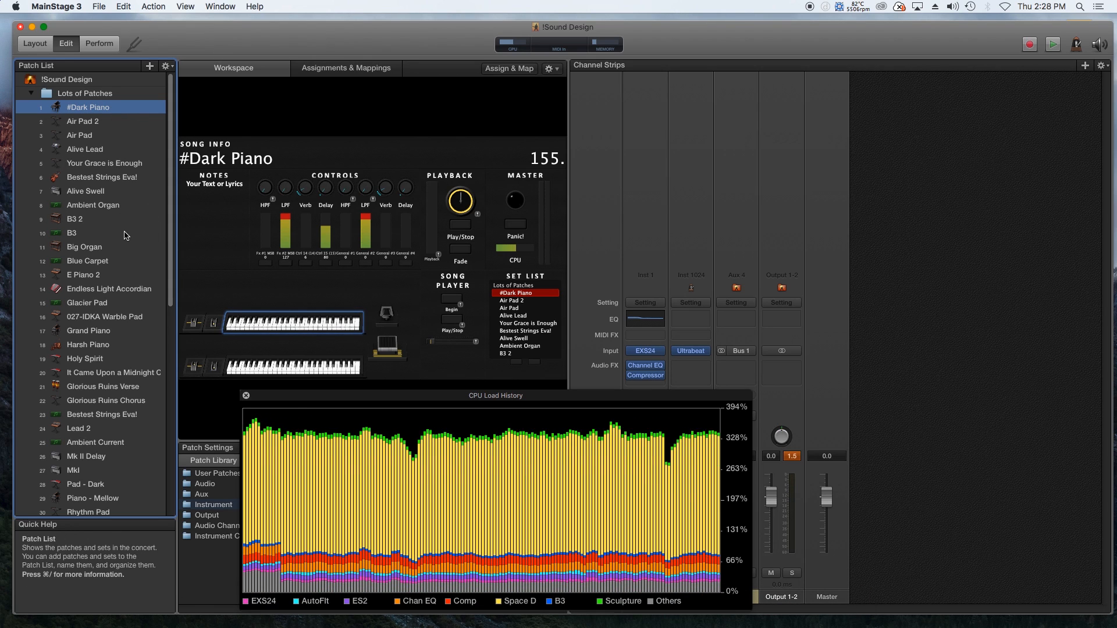
pyautogui.scroll(-10, 104, 239)
pyautogui.scroll(10, 87, 247)
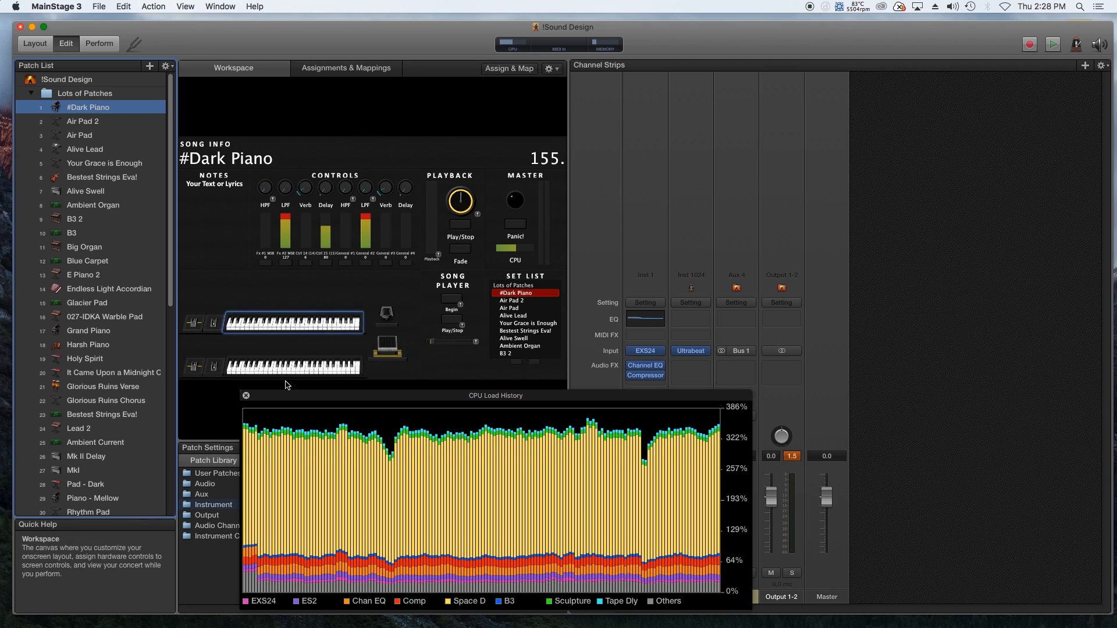
# Close the CPU load history and replace the #Dark Piano patch with Running - Main Pt from the Cornerstone folder in User Patches.
pyautogui.click(246, 395)
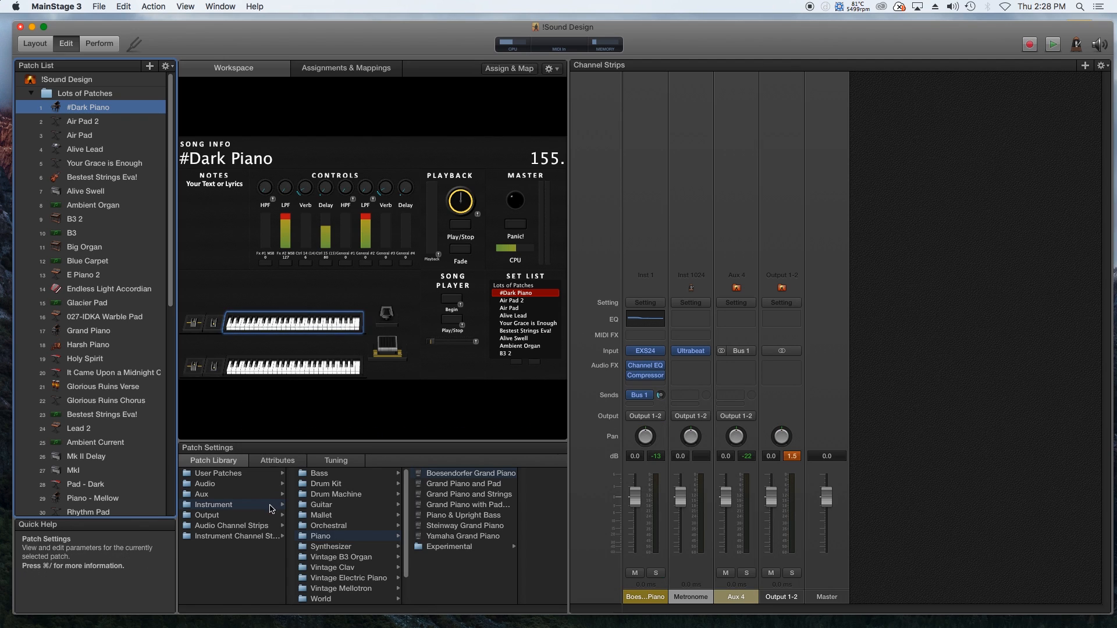
pyautogui.click(235, 474)
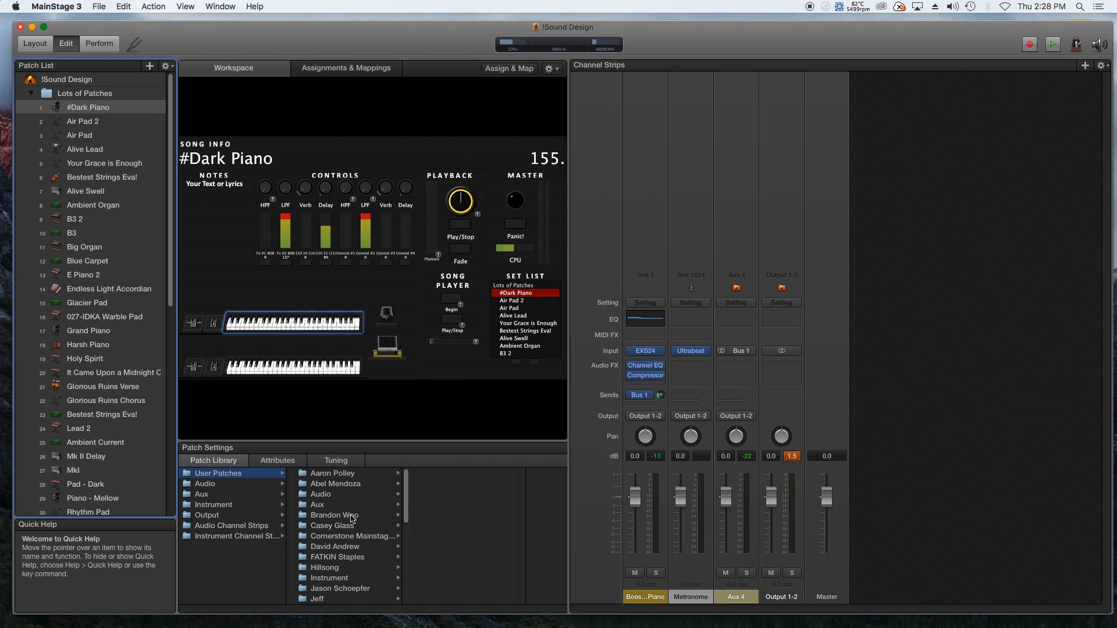
pyautogui.scroll(-5, 363, 520)
pyautogui.scroll(5, 356, 509)
pyautogui.click(345, 474)
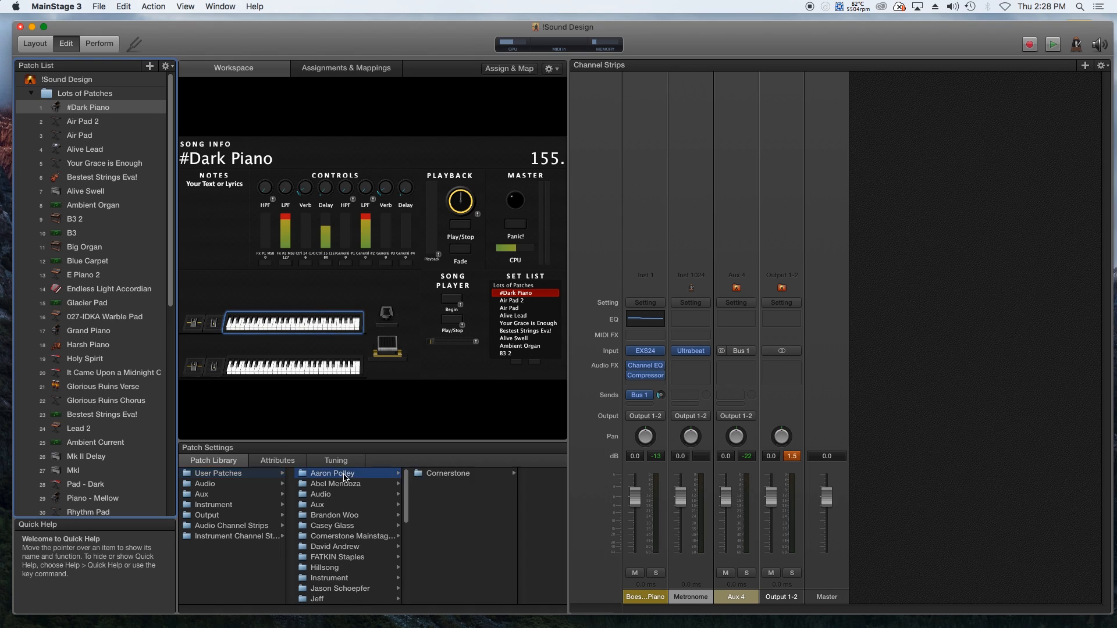
pyautogui.click(429, 475)
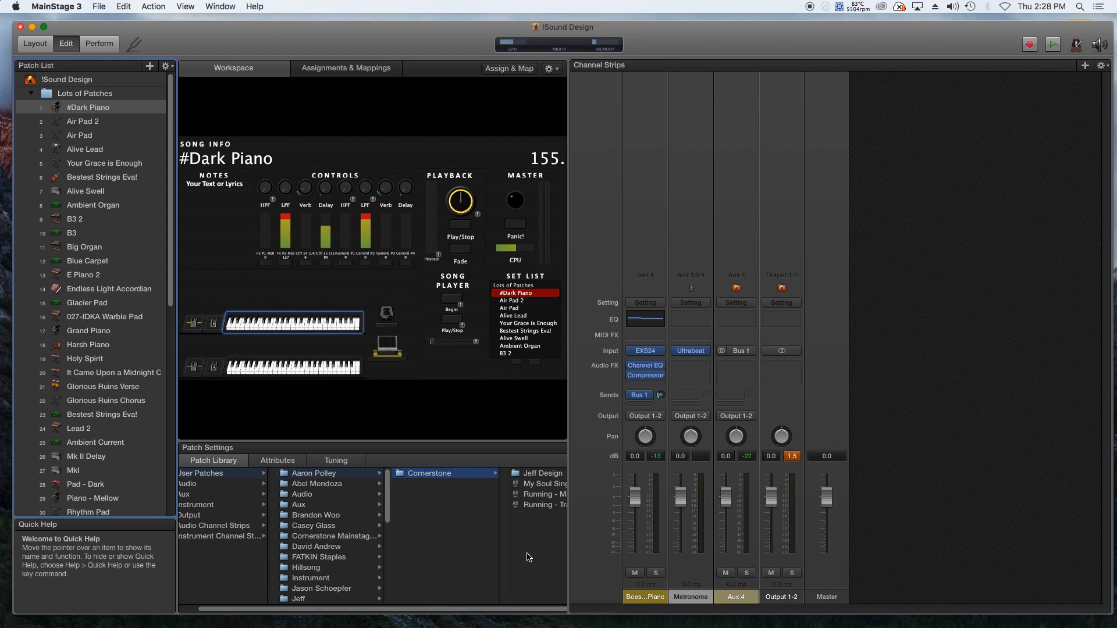
pyautogui.click(545, 496)
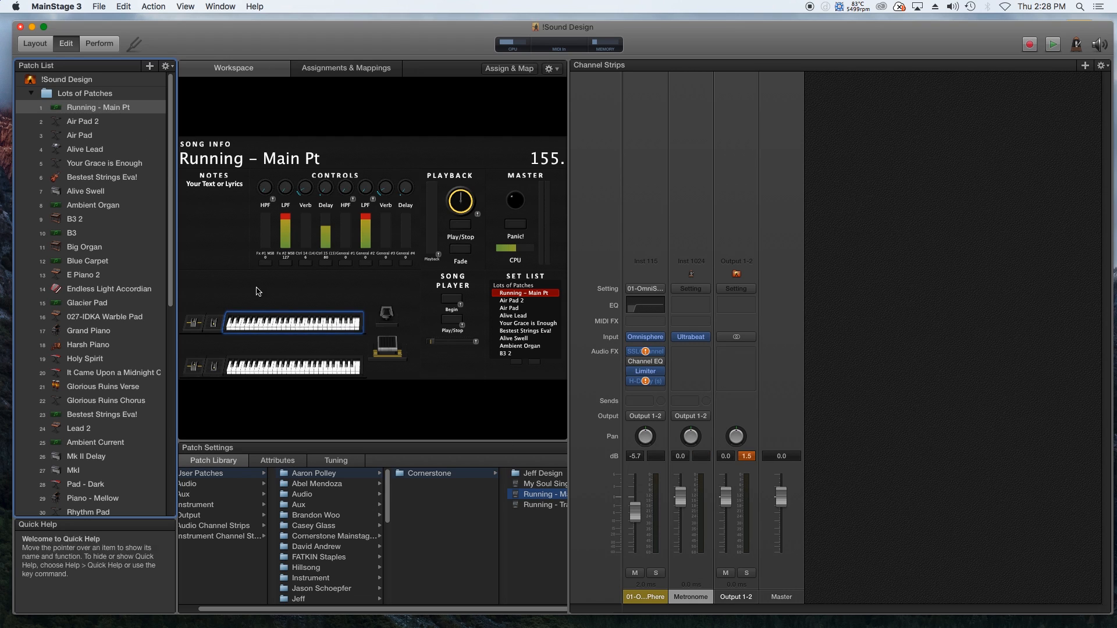
# Look at the Save as Patch command, then switch to Finder and examine the saved patches in the Cornerstone folder.
pyautogui.click(167, 66)
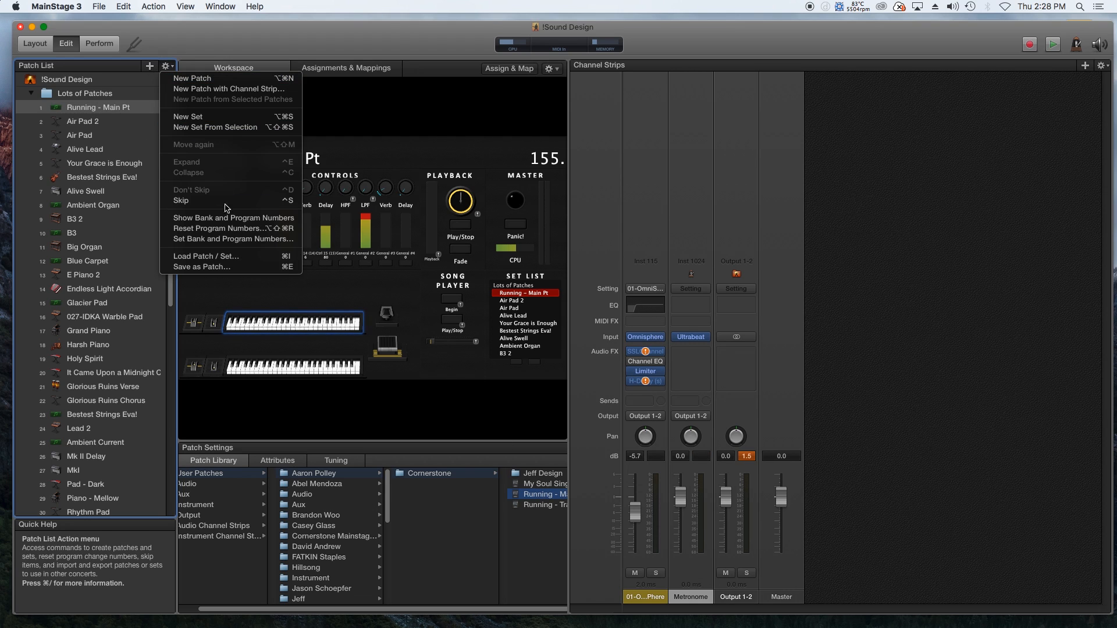
pyautogui.click(243, 267)
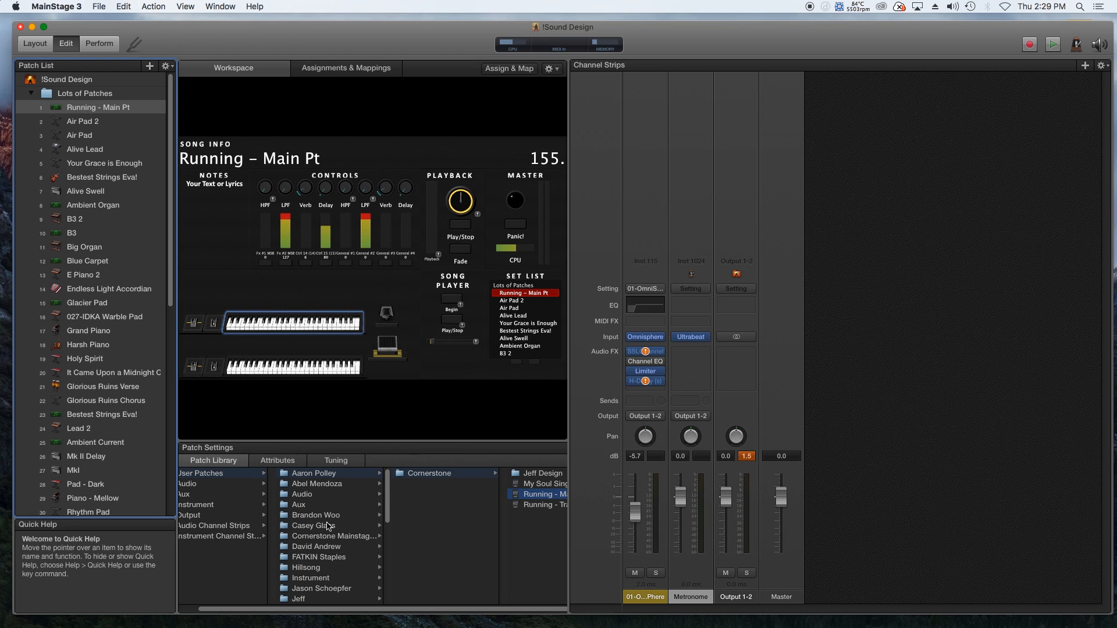
pyautogui.moveTo(434, 618)
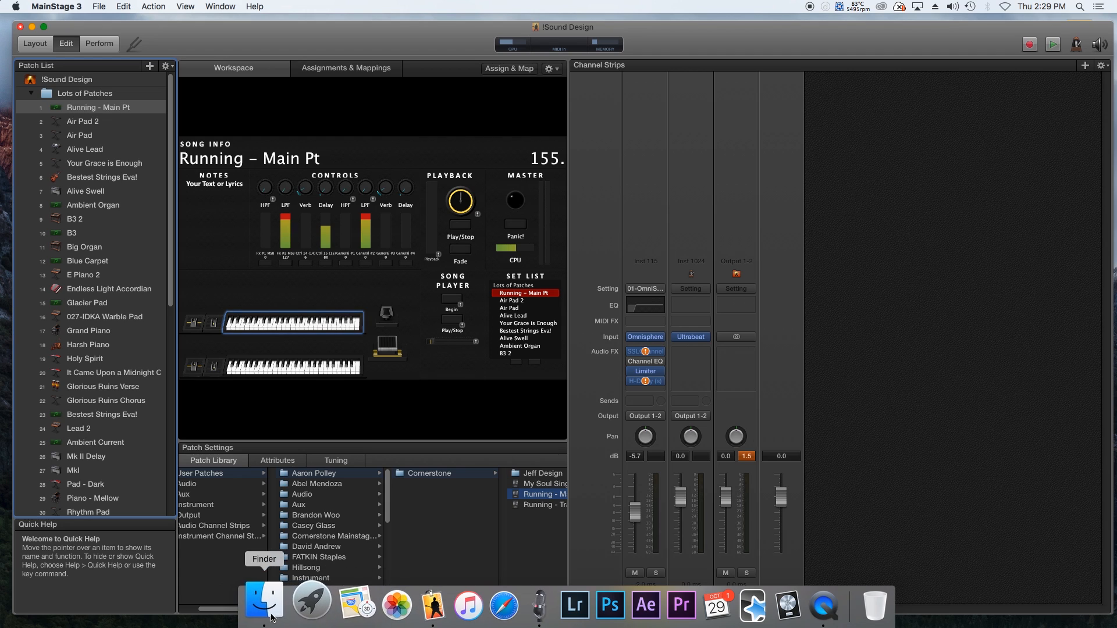
pyautogui.click(264, 605)
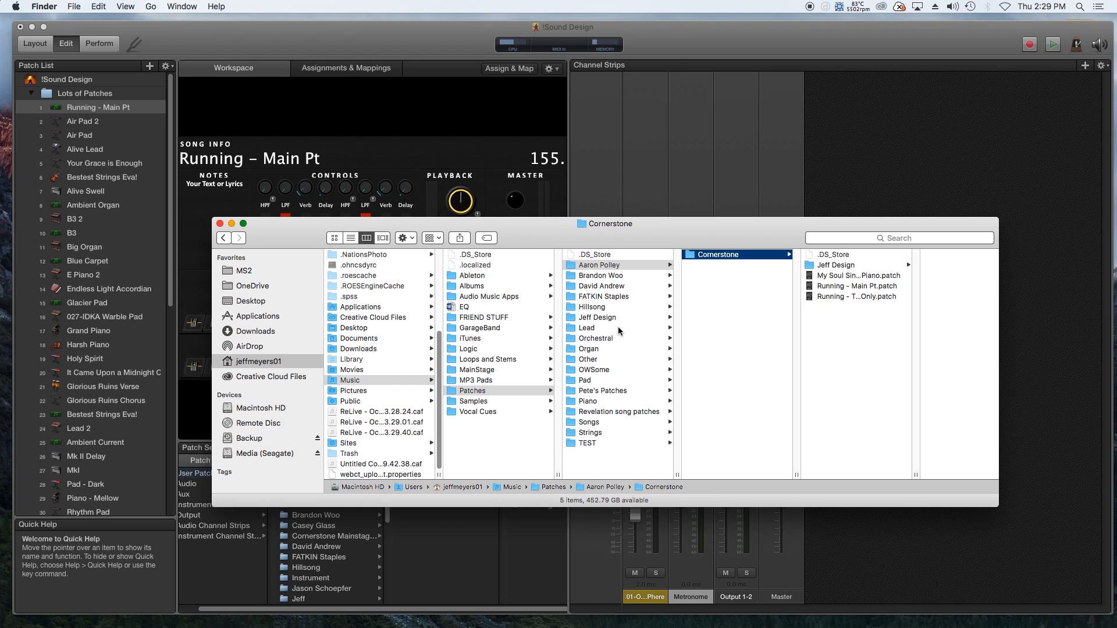
pyautogui.moveTo(701, 228); pyautogui.dragTo(670, 139)
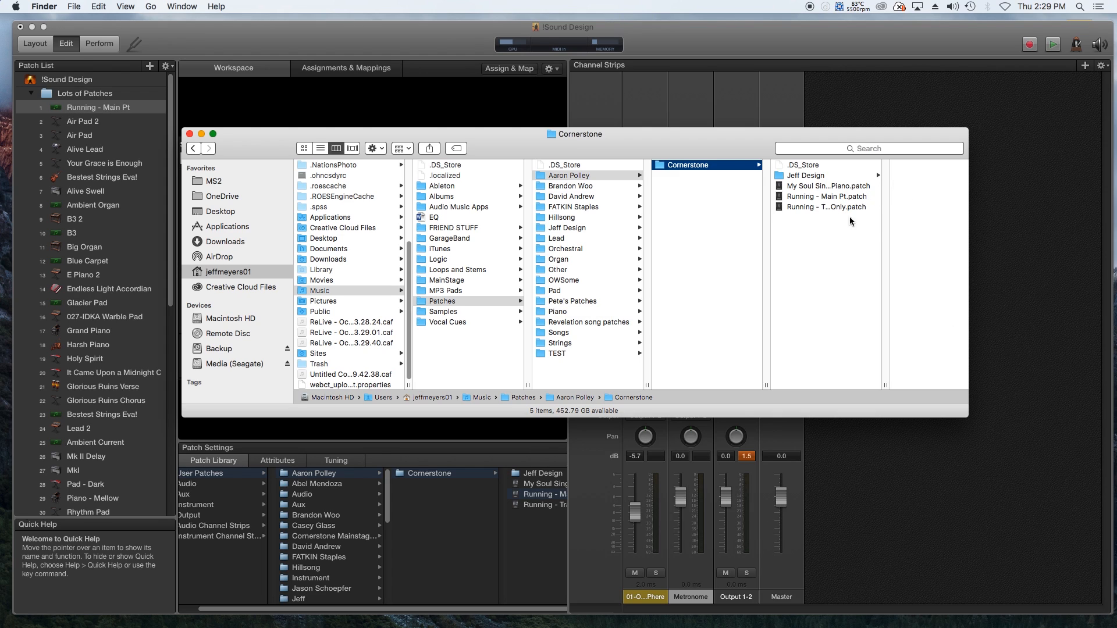
pyautogui.moveTo(718, 138); pyautogui.dragTo(775, 124)
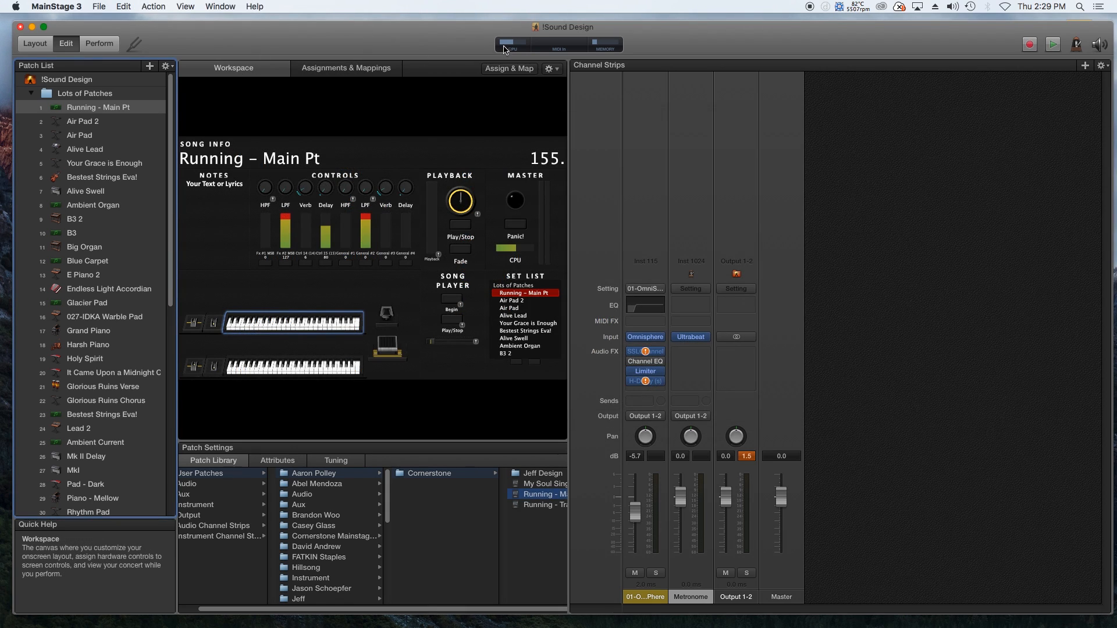
# Reopen the CPU load history over the workspace and delete the Lots of Patches set.
pyautogui.click(504, 47)
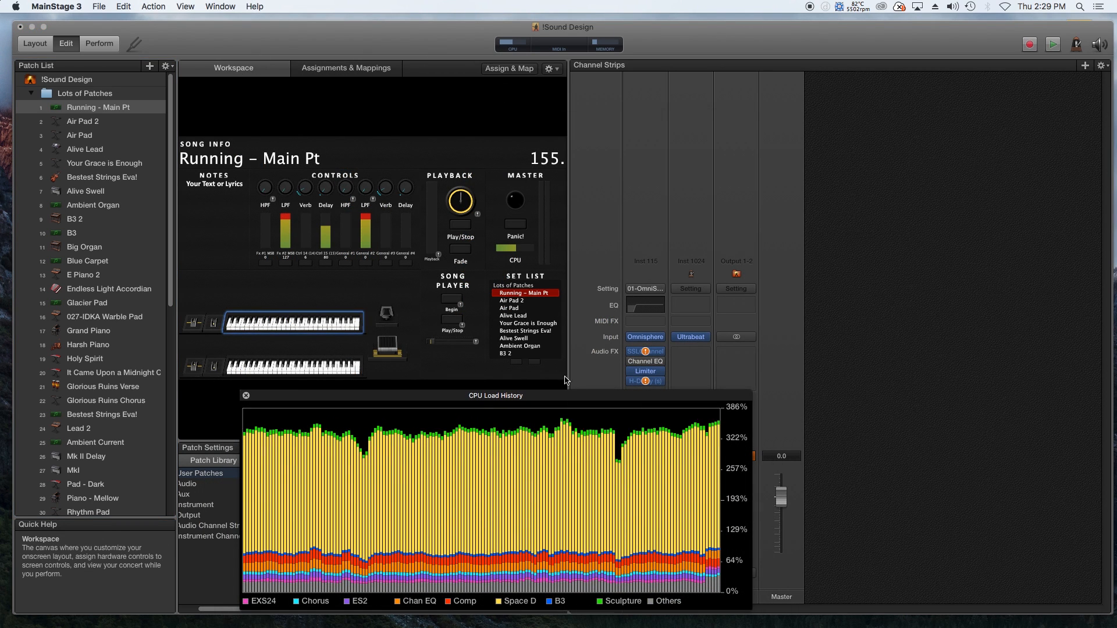
pyautogui.moveTo(582, 383); pyautogui.dragTo(626, 251)
pyautogui.click(88, 93)
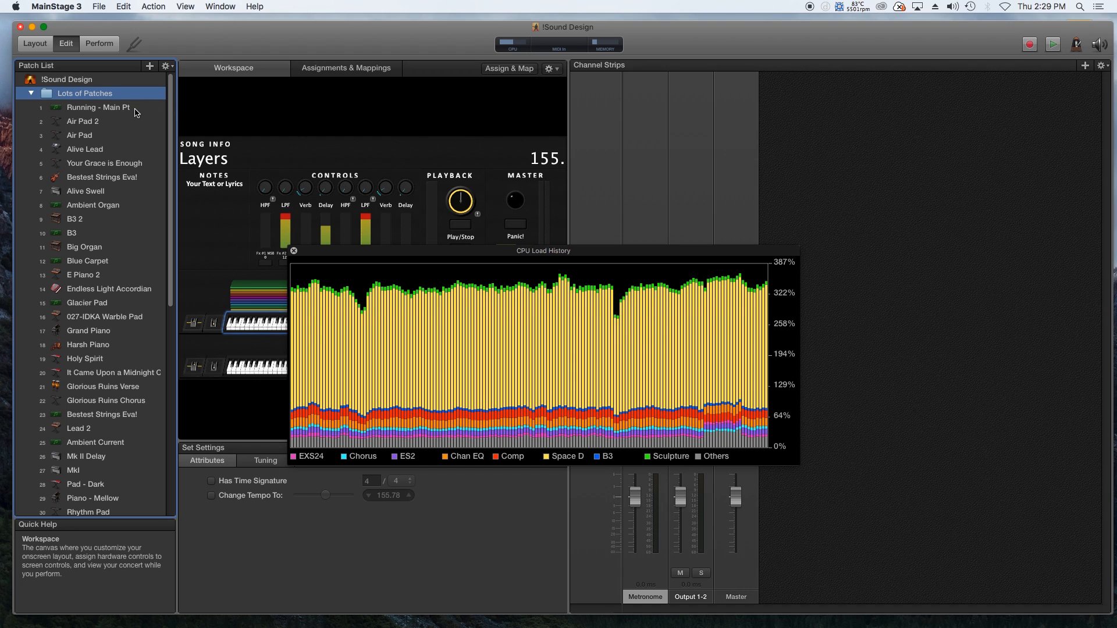
pyautogui.press('Delete')
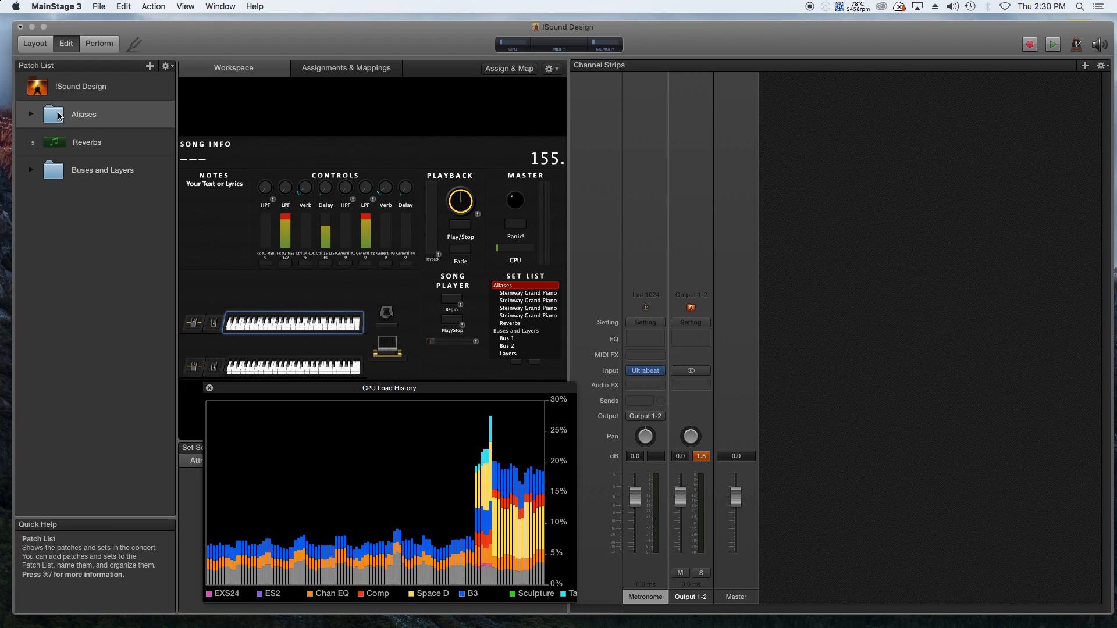
# Expand the Aliases set and switch among its four Steinway Grand Piano patches while watching the CPU load.
pyautogui.click(35, 119)
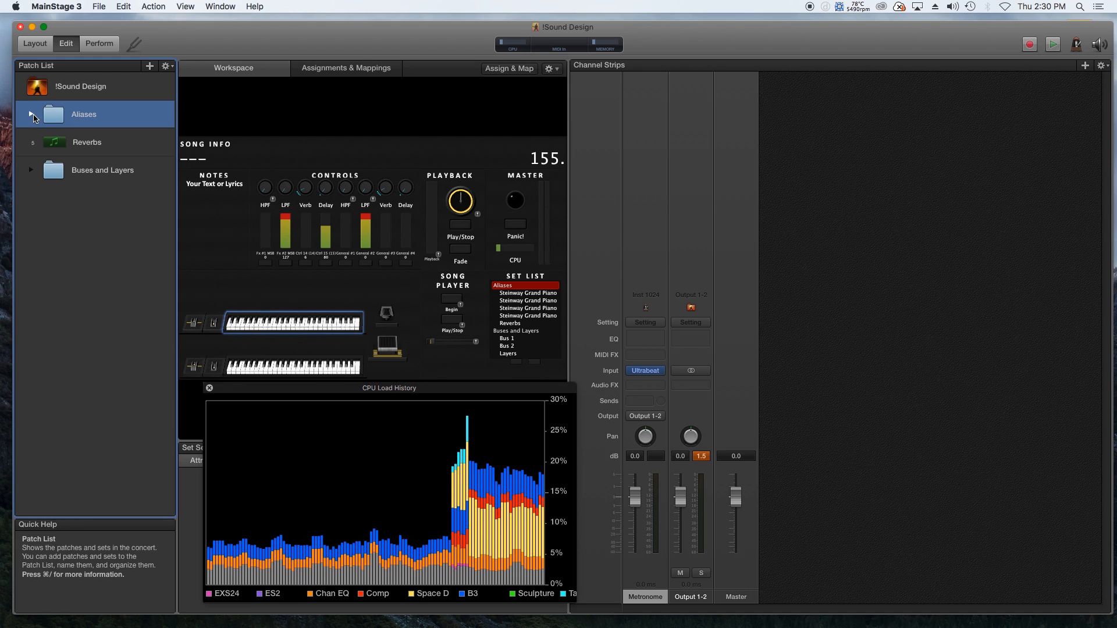
pyautogui.click(32, 115)
pyautogui.click(93, 149)
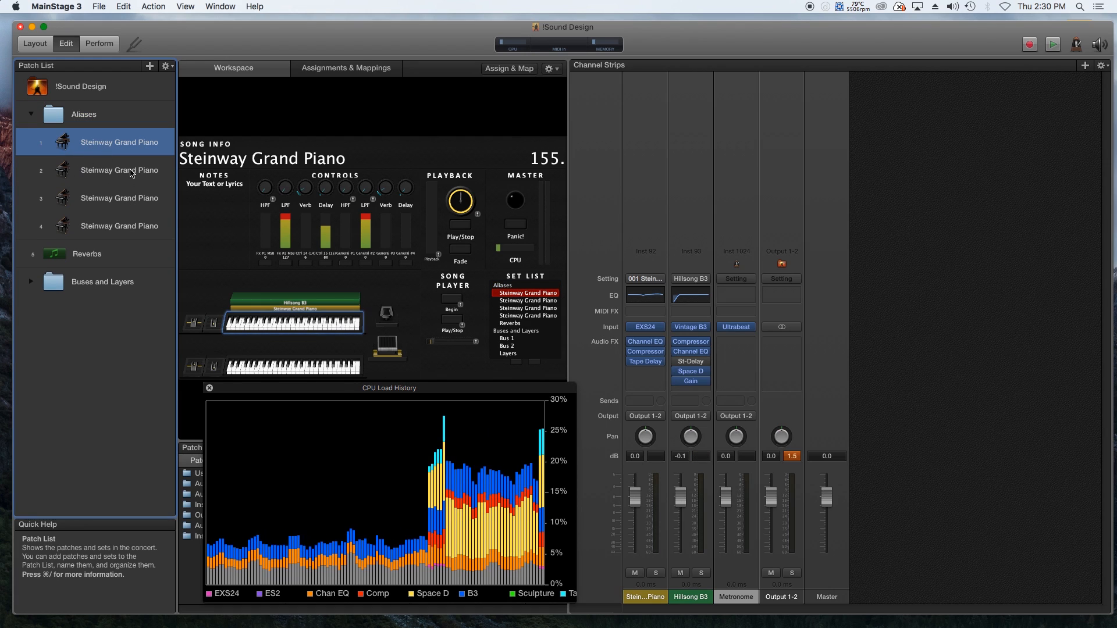
pyautogui.click(130, 172)
pyautogui.click(143, 200)
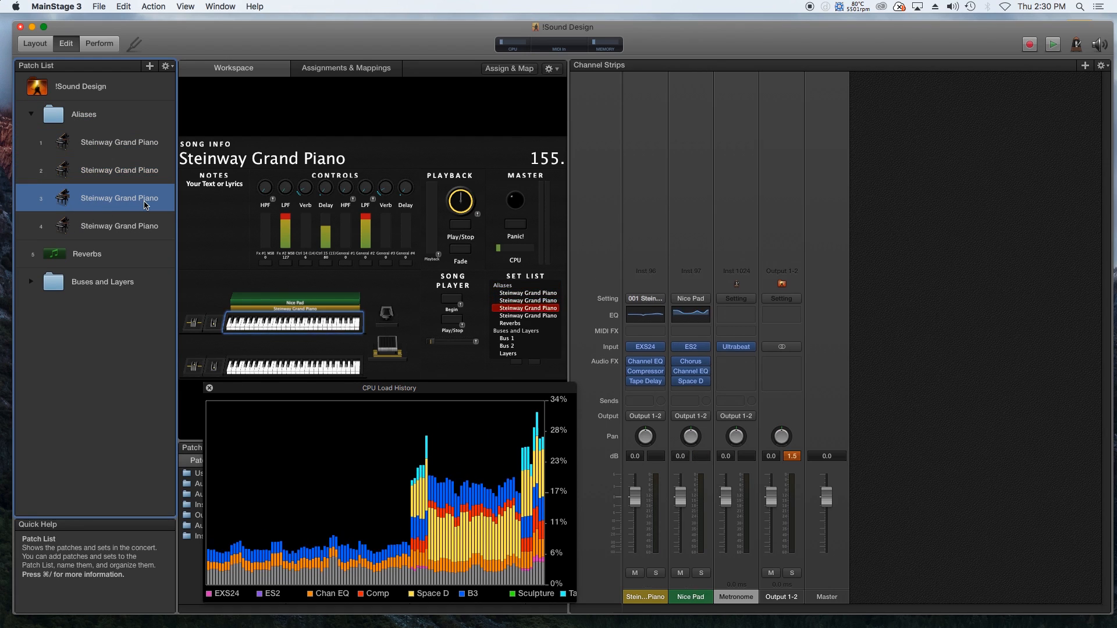
pyautogui.click(144, 237)
pyautogui.press('Up')
pyautogui.press('Up')
pyautogui.press('Up')
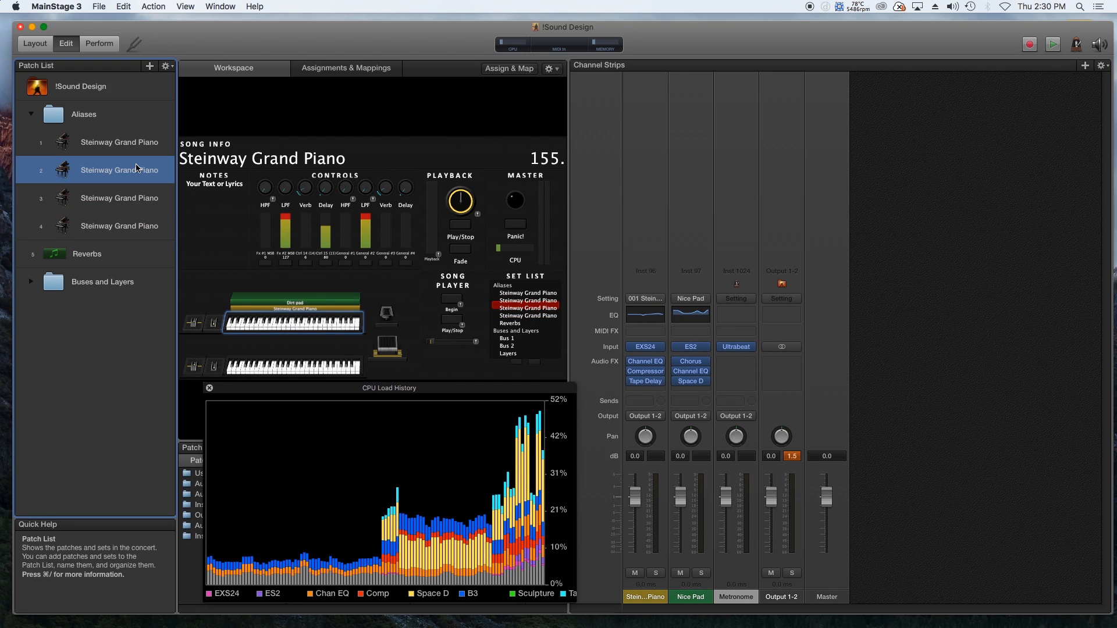
# Switch repeatedly among the four Steinway Grand Piano patches in the Aliases set and watch the CPU load while changing patches.
pyautogui.press('Down')
pyautogui.press('Down')
pyautogui.press('Down')
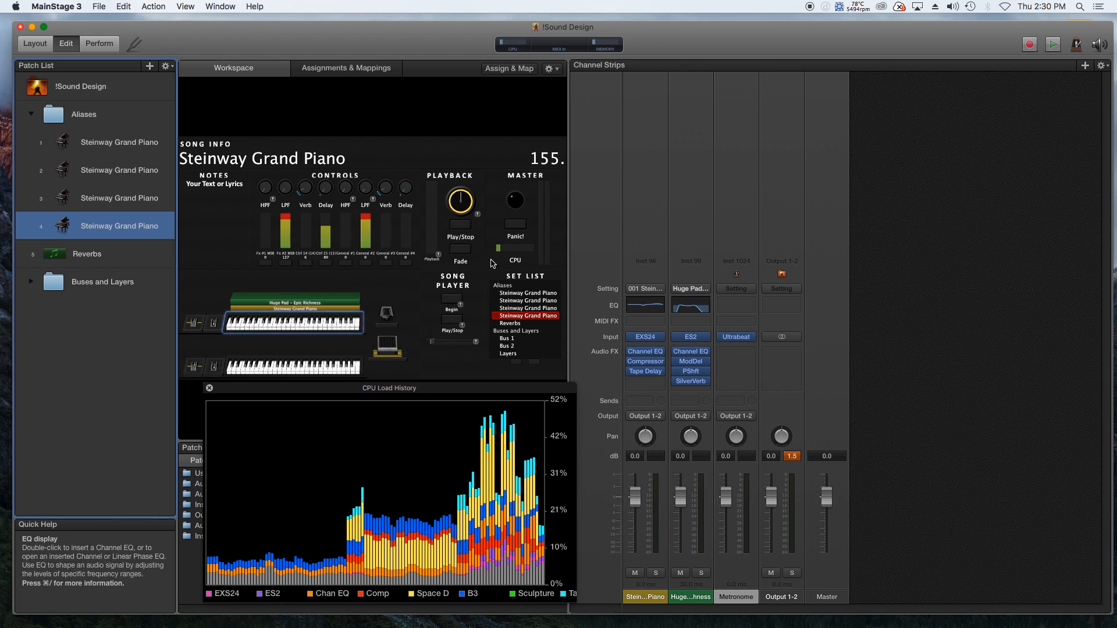
pyautogui.click(110, 170)
pyautogui.press('Down')
pyautogui.click(122, 146)
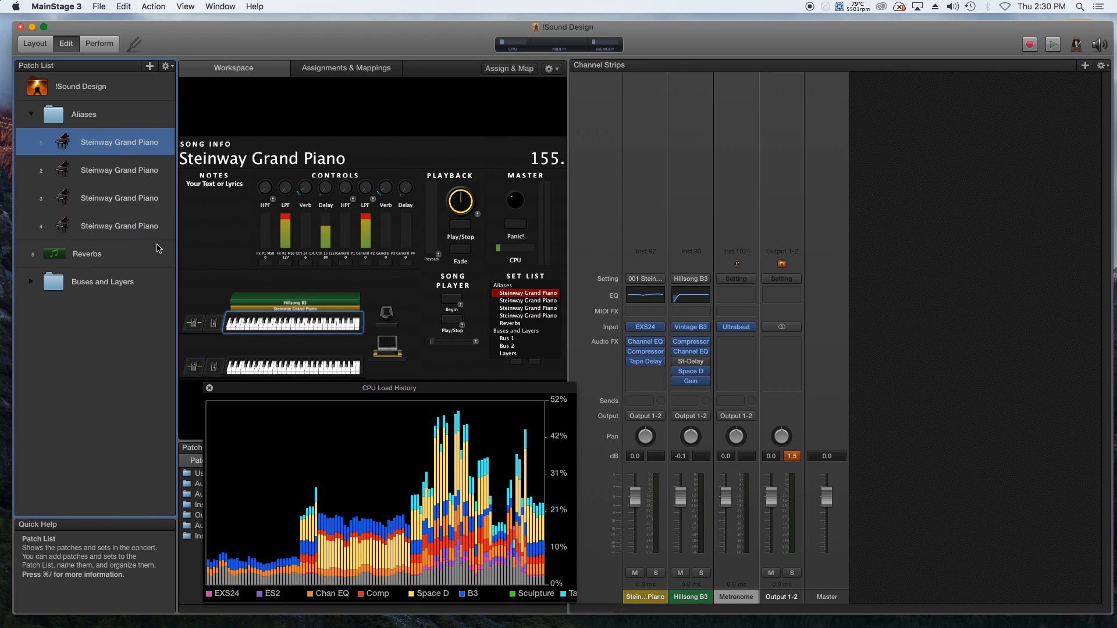
pyautogui.click(139, 173)
pyautogui.click(141, 203)
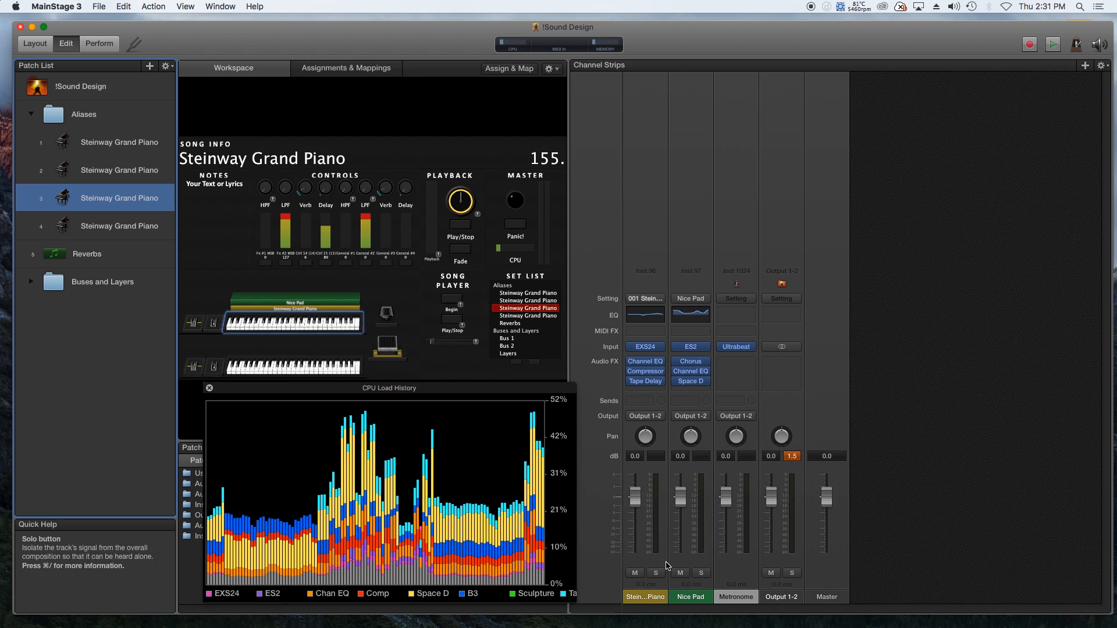
pyautogui.click(119, 226)
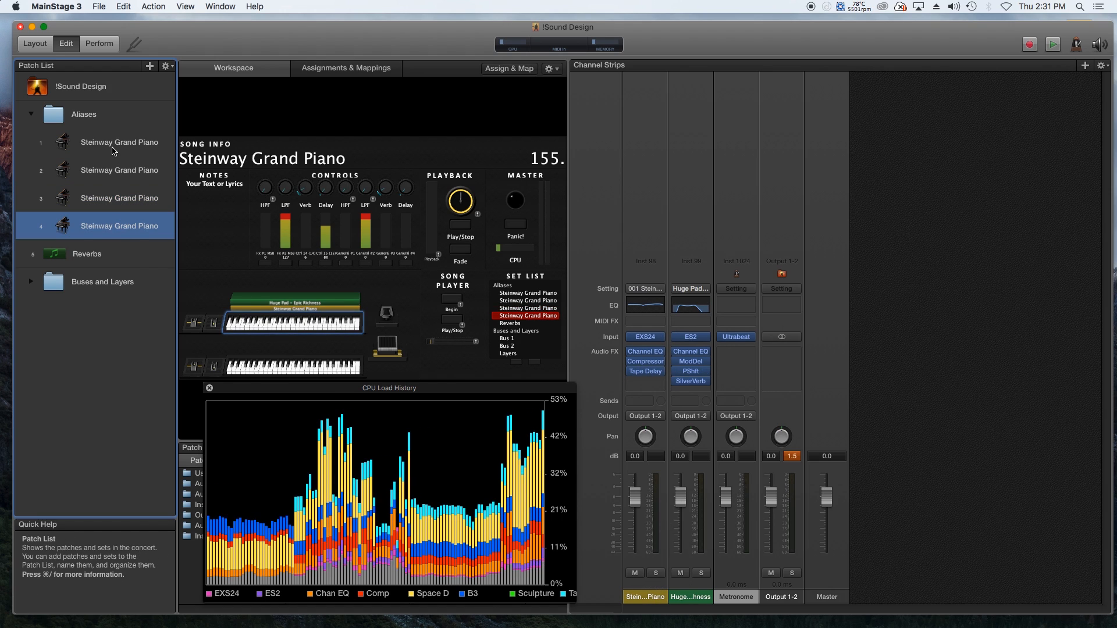
pyautogui.click(112, 151)
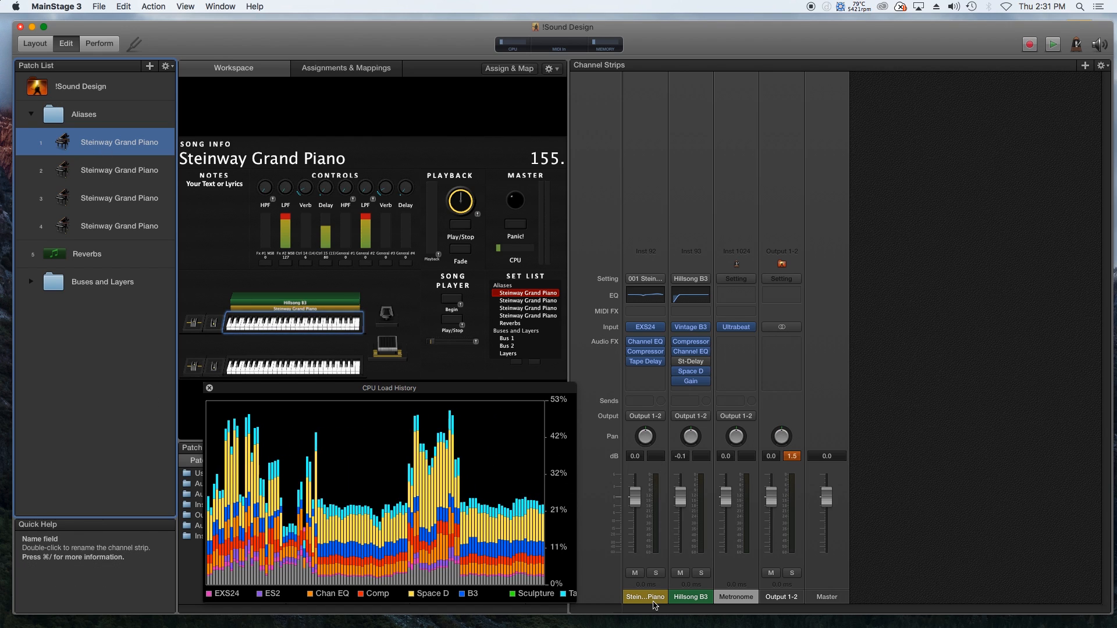
# Delete the Steinway Grand Piano channel strip from the second, third and fourth patches of the Aliases set.
pyautogui.press('Down')
pyautogui.click(634, 596)
pyautogui.press('Delete')
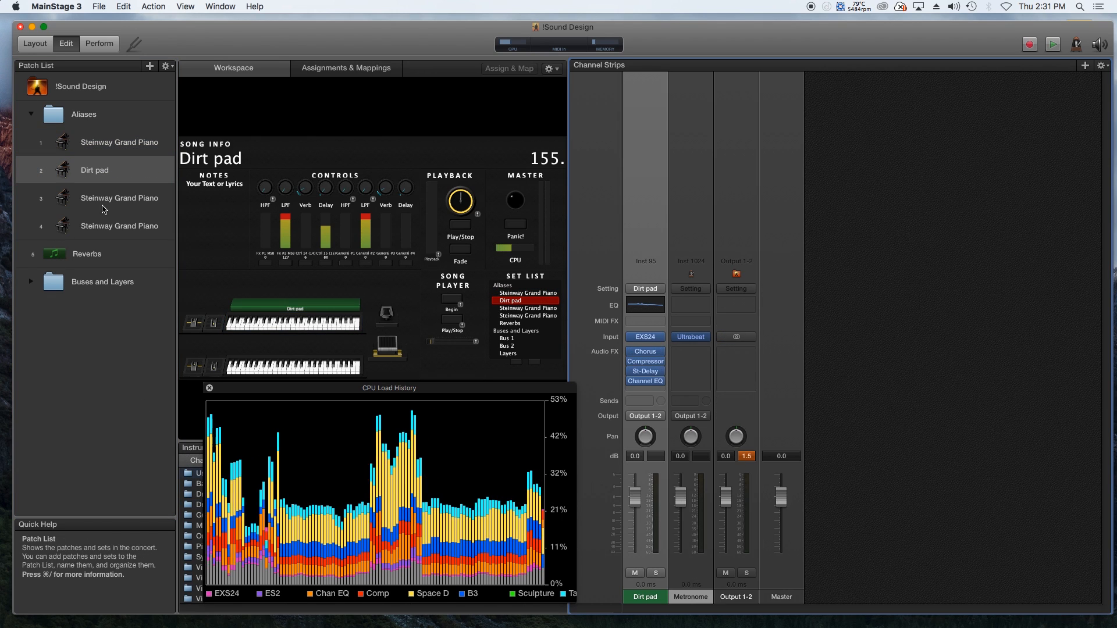
pyautogui.click(103, 209)
pyautogui.click(646, 596)
pyautogui.press('Delete')
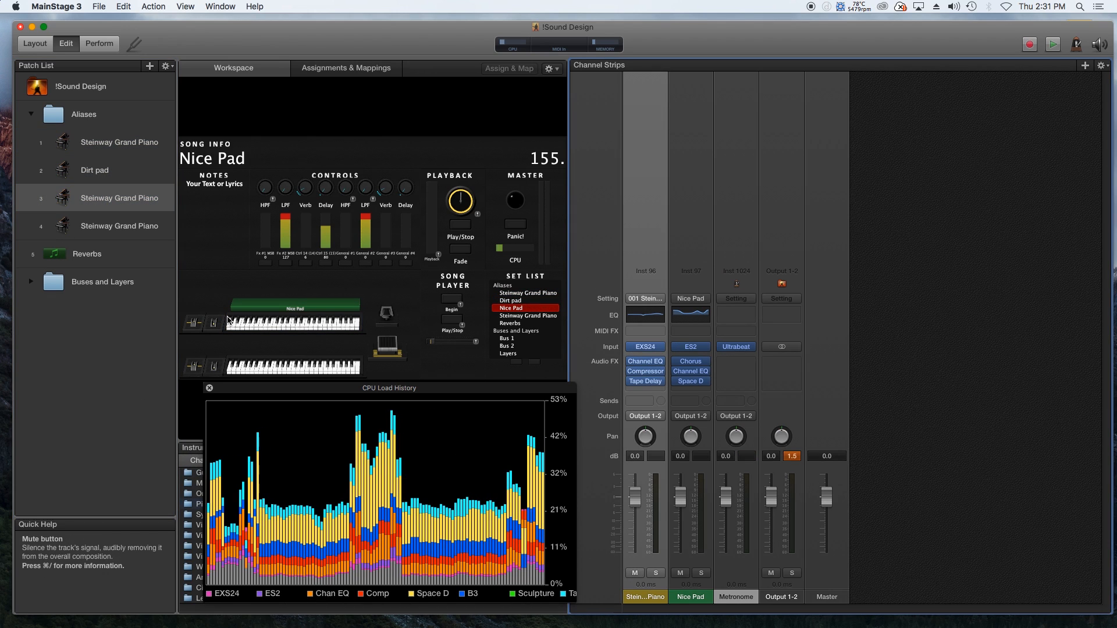
pyautogui.press('Down')
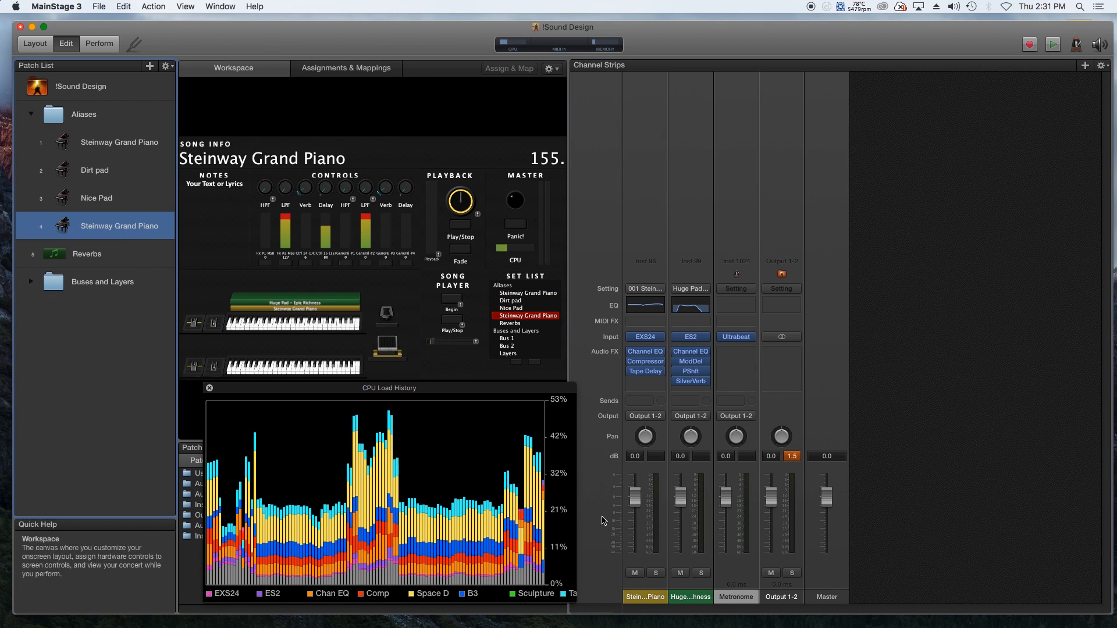
pyautogui.click(655, 598)
pyautogui.press('Delete')
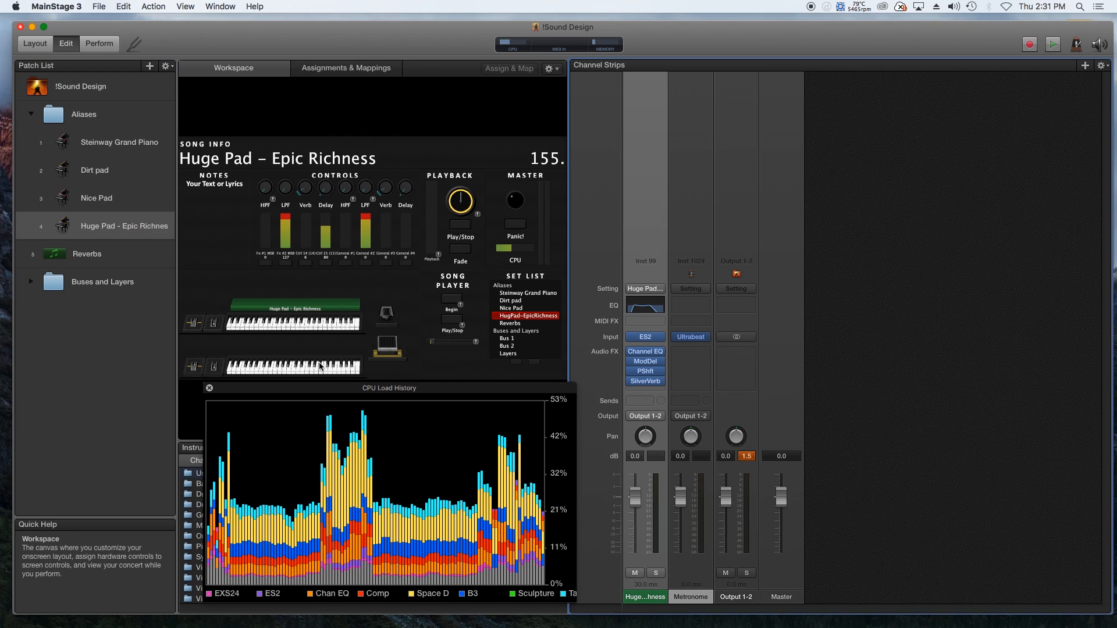
# Copy the Steinway Grand Piano channel strip from the first patch of the Aliases set.
pyautogui.click(119, 141)
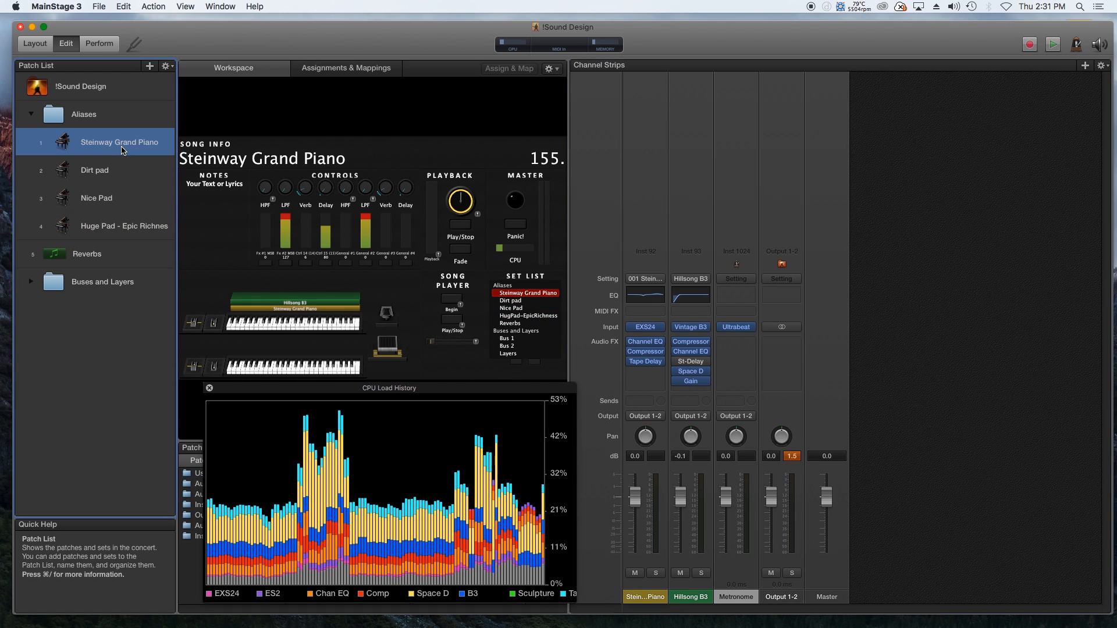
pyautogui.click(648, 589)
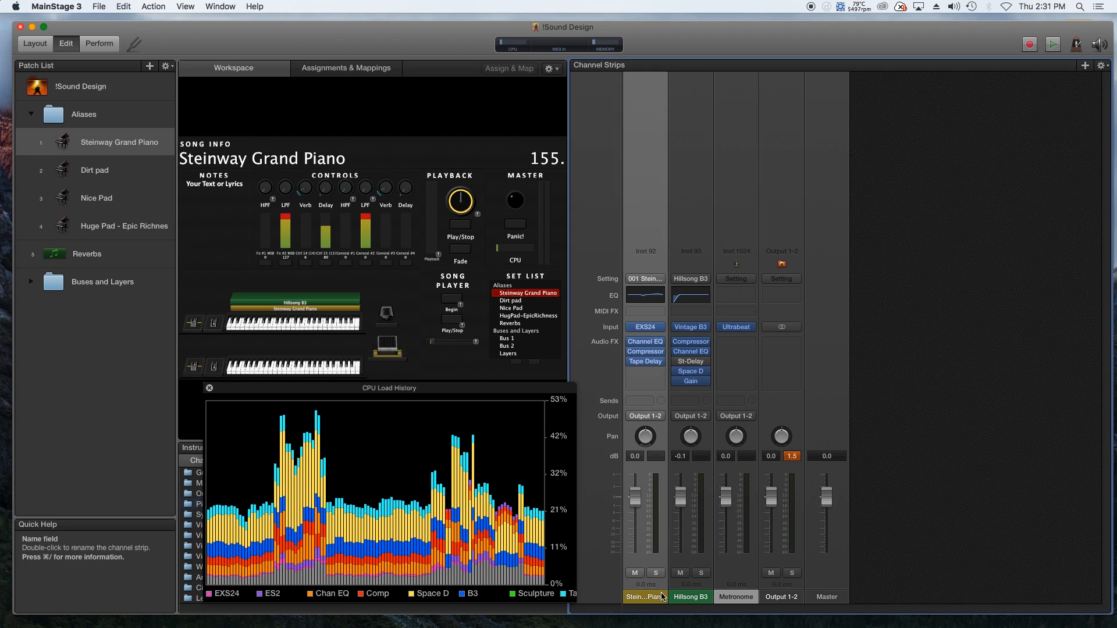
pyautogui.click(100, 6)
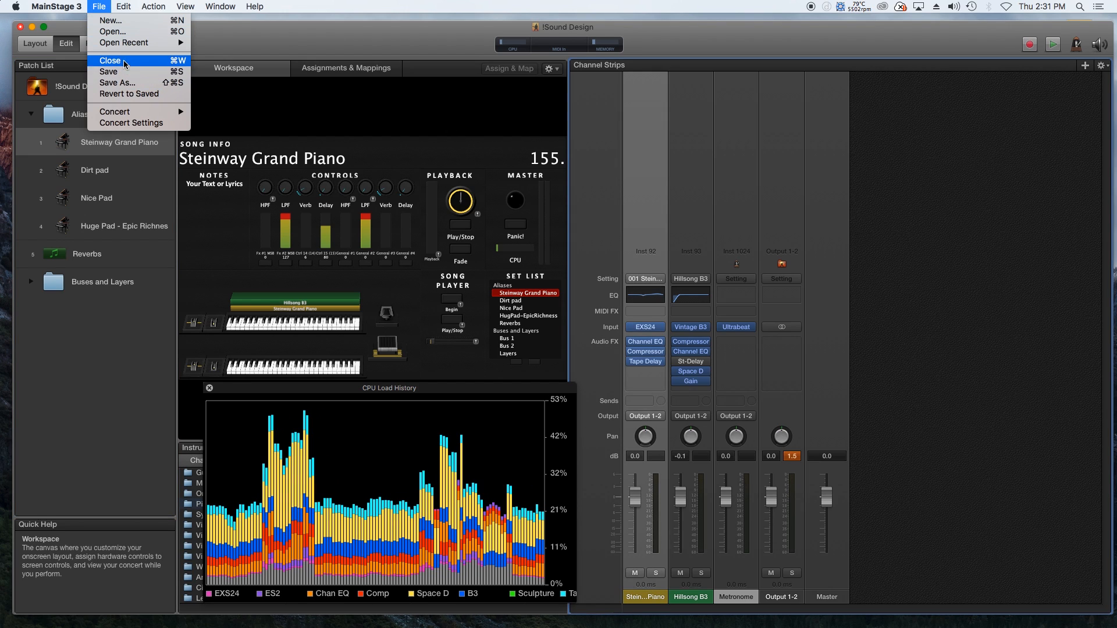
pyautogui.moveTo(123, 7)
pyautogui.click(143, 61)
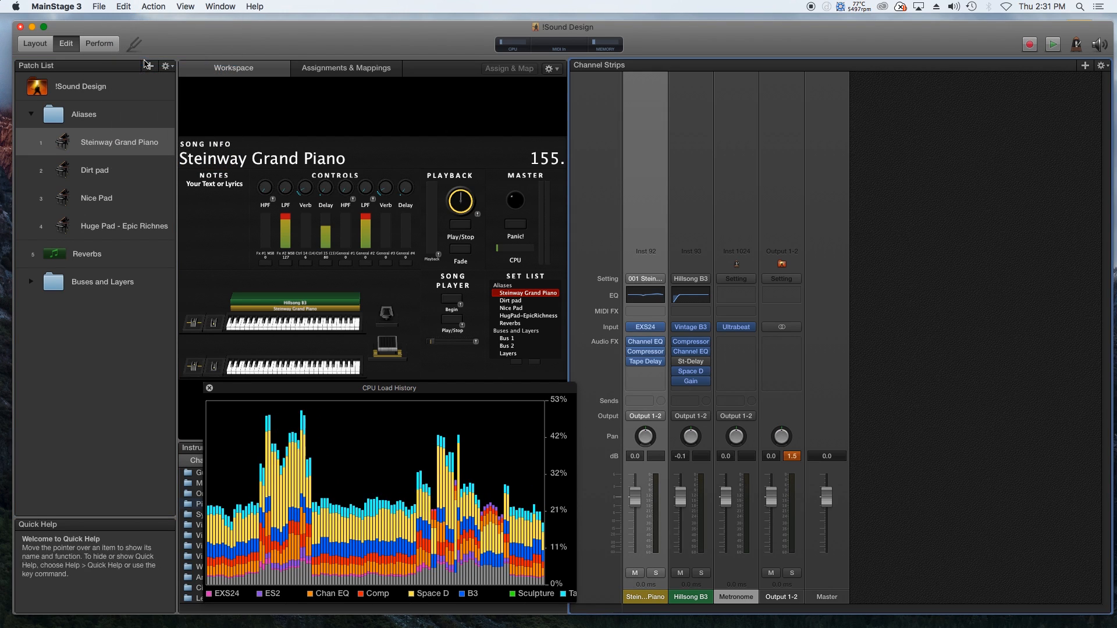
# Paste the copied piano channel strip as an alias into the Dirt pad, Nice Pad and Huge Pad - Epic Richness patches.
pyautogui.click(133, 174)
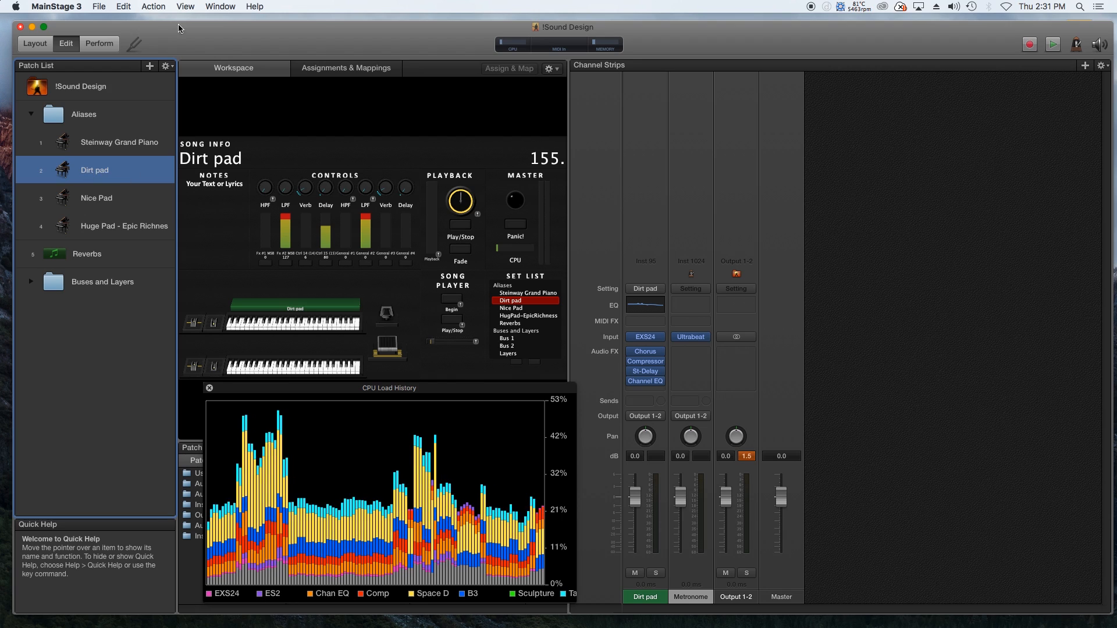
pyautogui.click(124, 6)
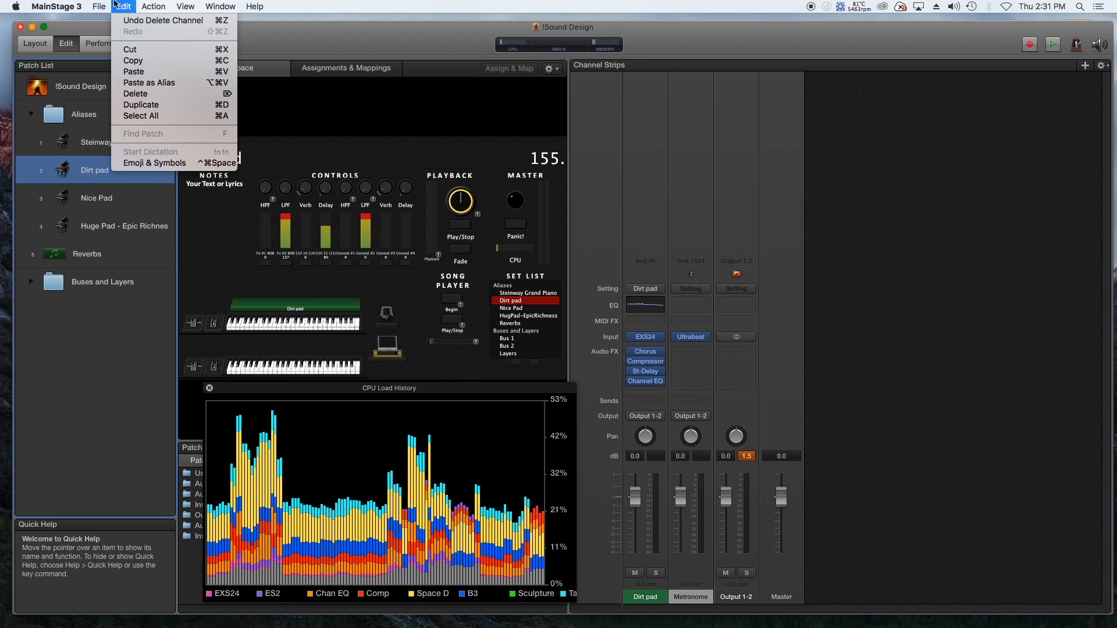
pyautogui.click(193, 84)
pyautogui.press('Down')
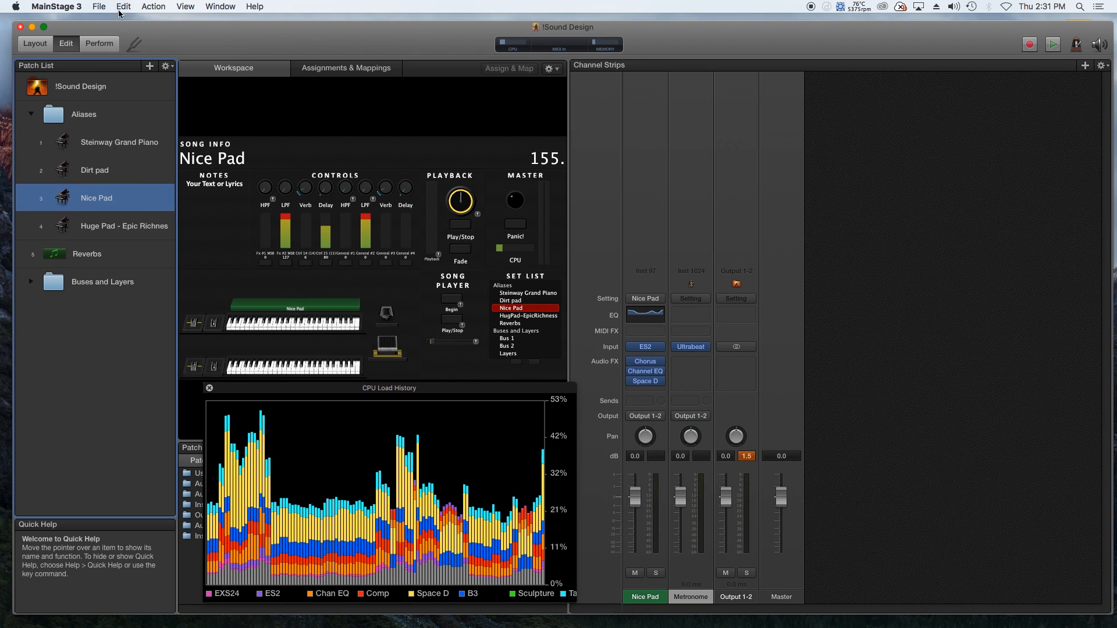
pyautogui.click(123, 6)
pyautogui.click(193, 83)
pyautogui.press('Down')
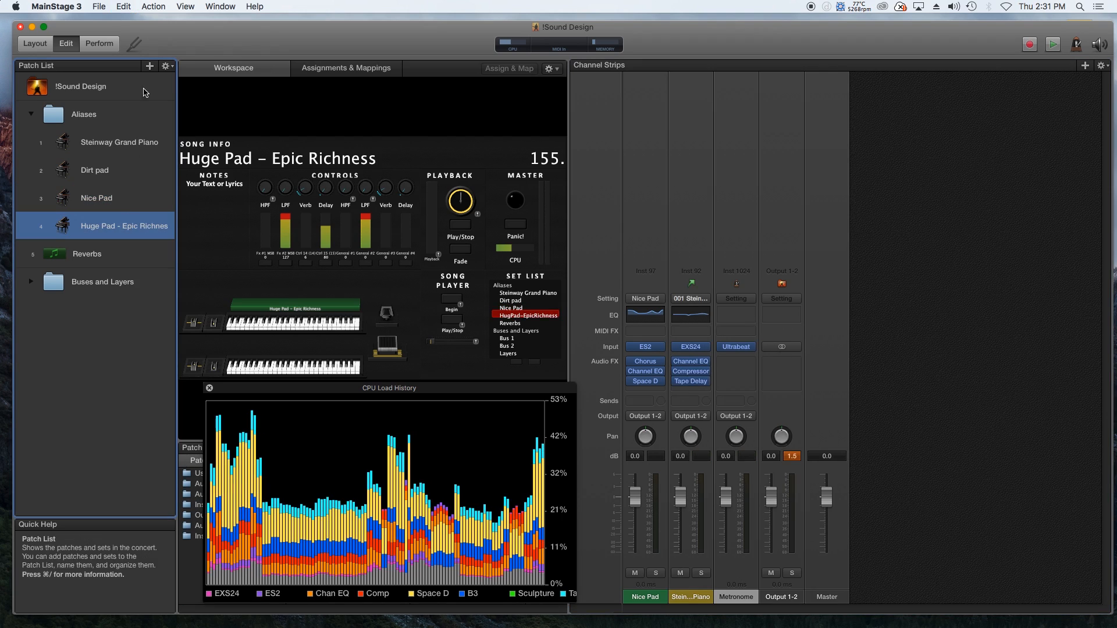
pyautogui.click(124, 6)
pyautogui.click(210, 153)
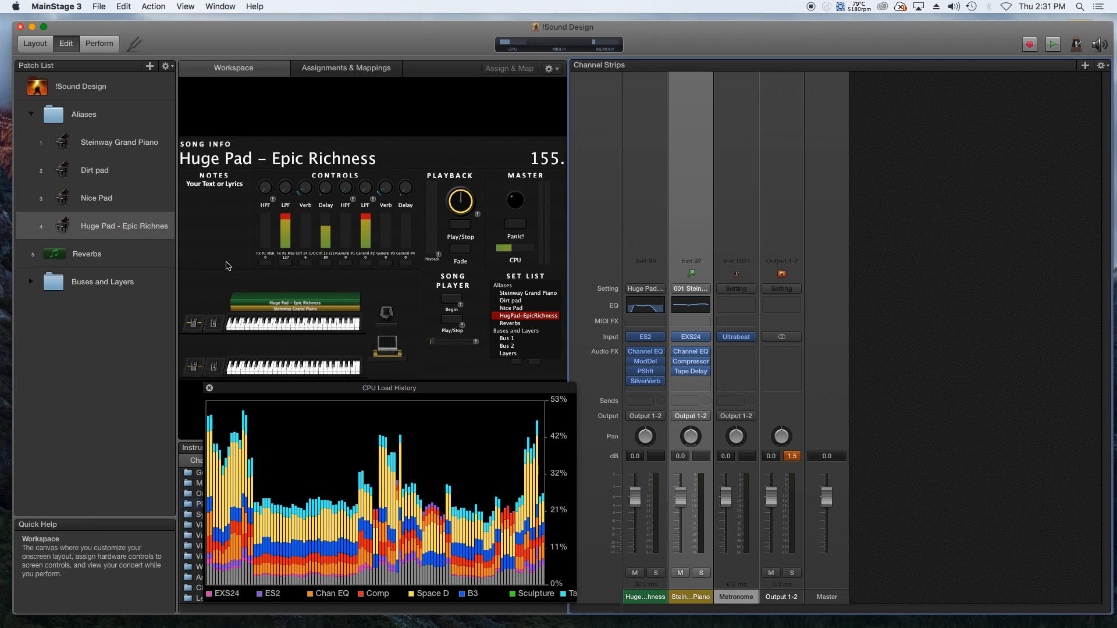
# Switch among the four patches of the Aliases set and compare the CPU load with the piano strips aliased.
pyautogui.press('Up')
pyautogui.press('Up')
pyautogui.press('Up')
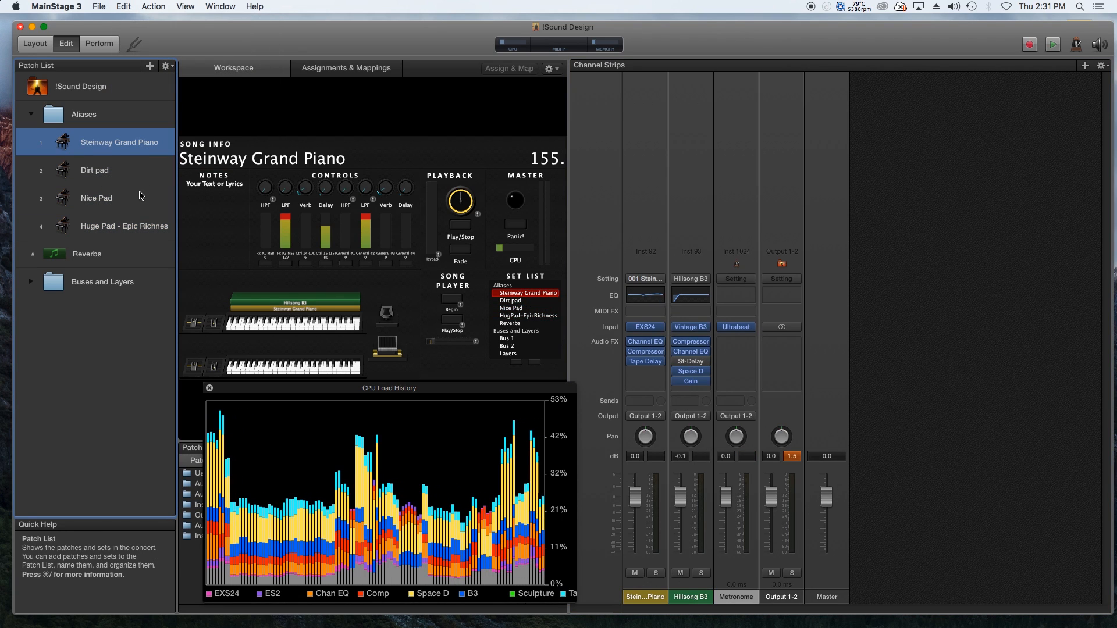
pyautogui.click(141, 196)
pyautogui.press('Down')
pyautogui.press('Up')
pyautogui.click(143, 174)
pyautogui.click(146, 148)
pyautogui.click(149, 227)
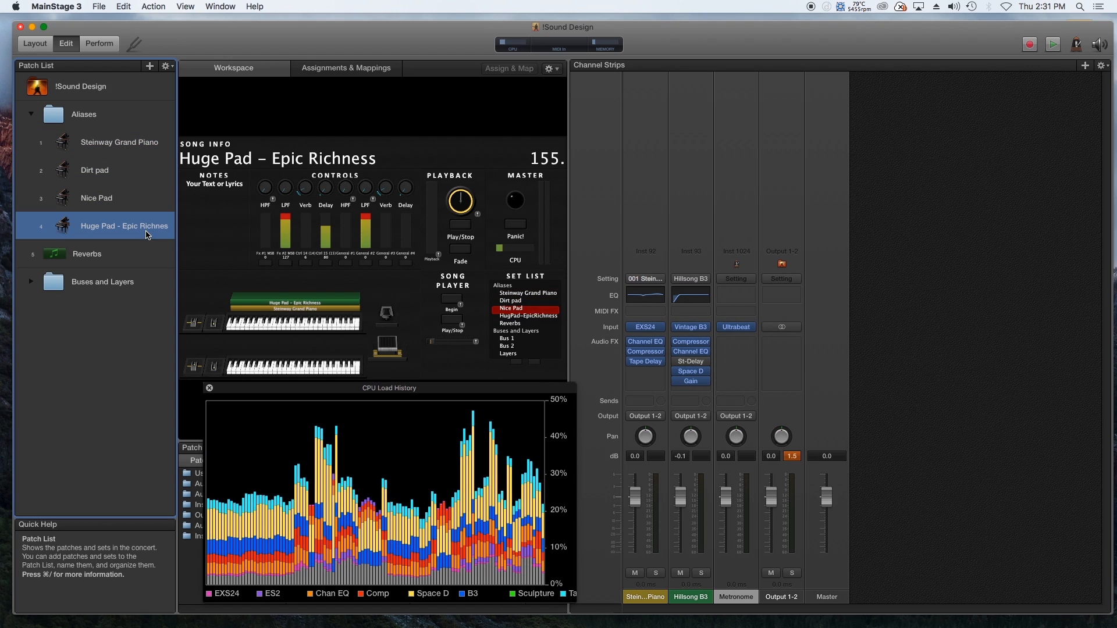
pyautogui.click(150, 148)
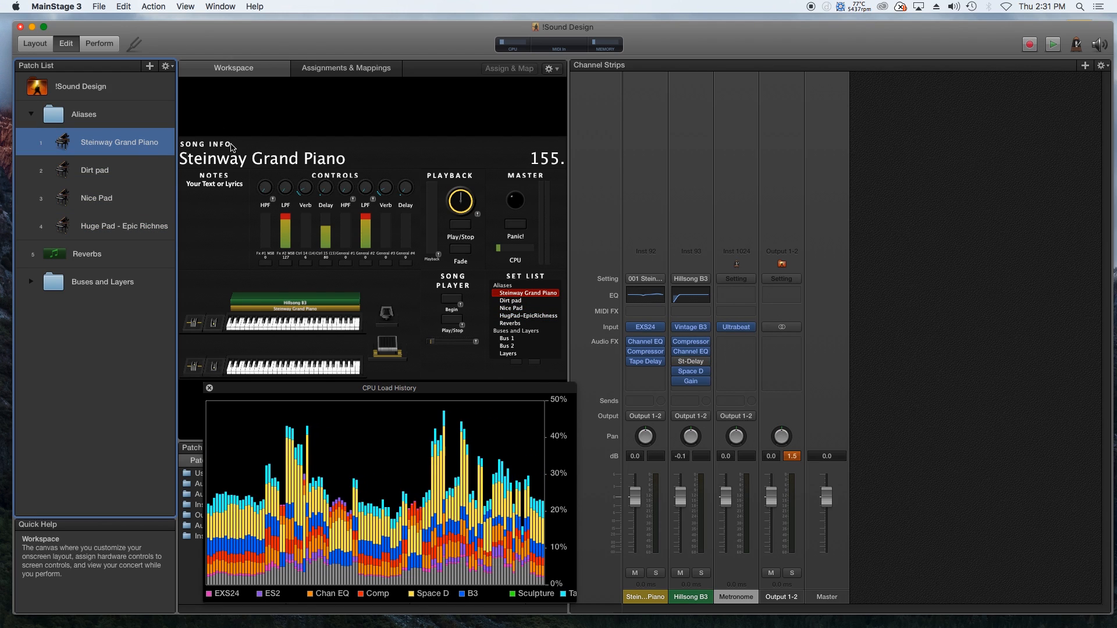
pyautogui.press('Down')
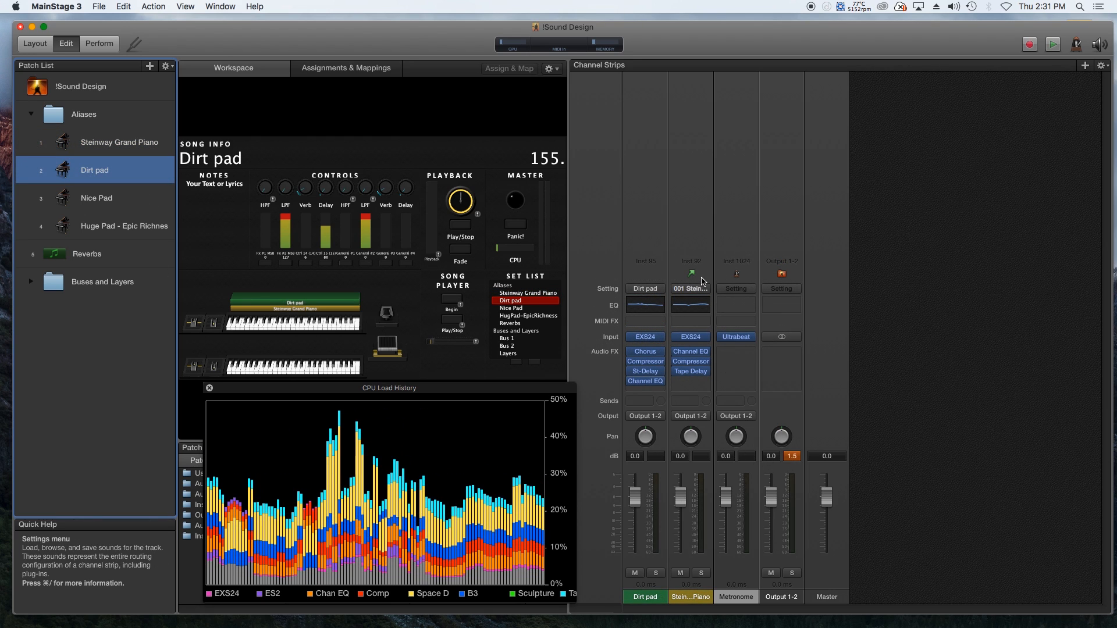
pyautogui.click(156, 197)
pyautogui.click(155, 223)
pyautogui.click(149, 197)
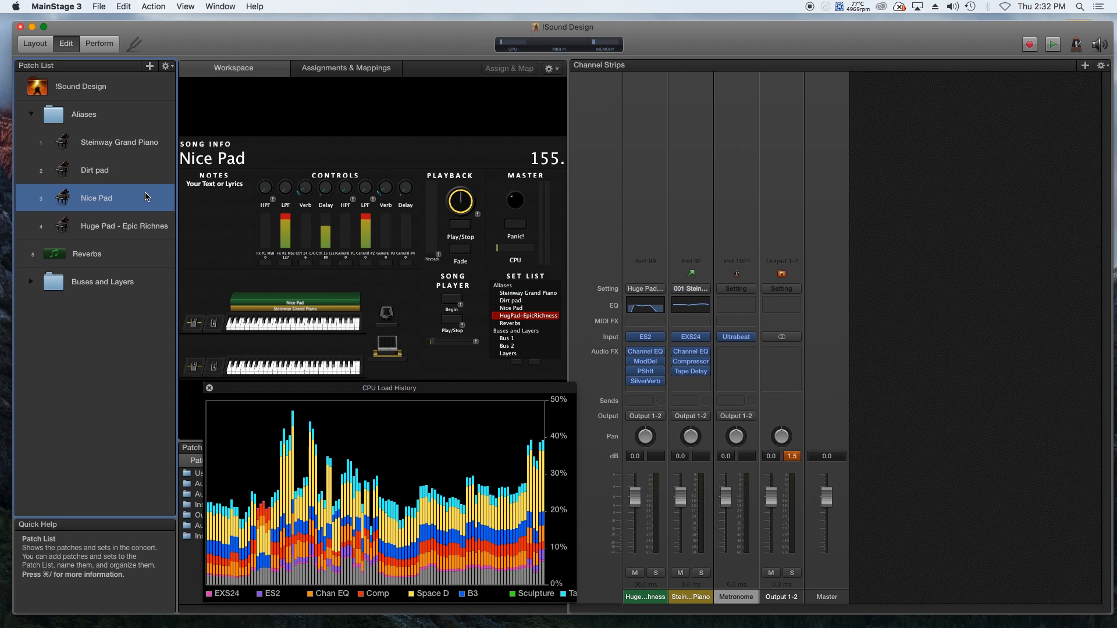
# Hide the Badges component on the channel strips and show it again.
pyautogui.rightClick(679, 248)
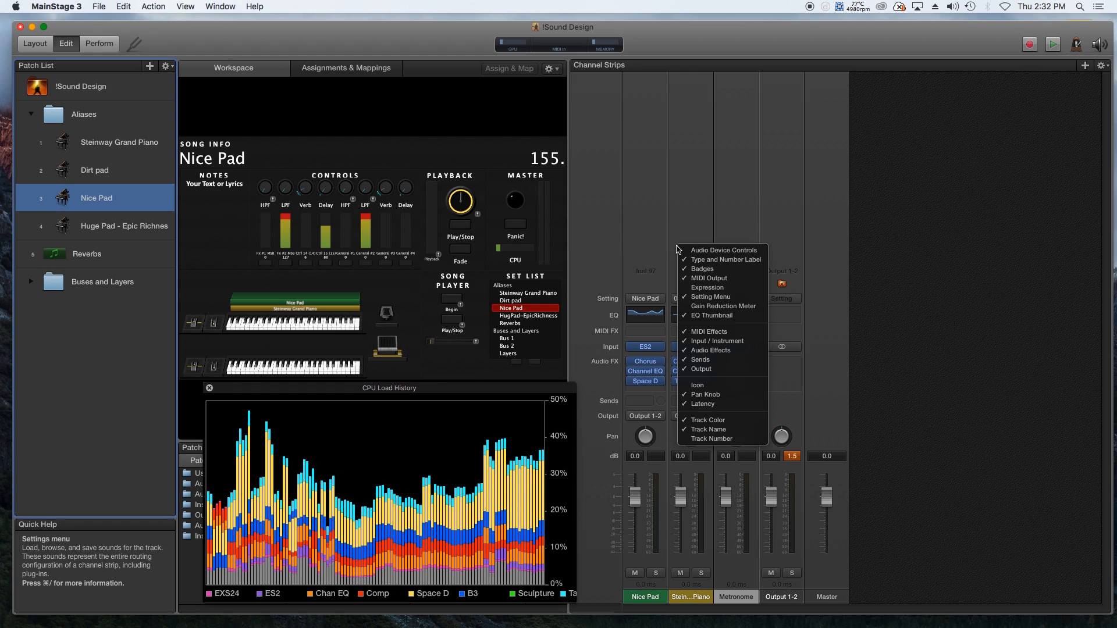
pyautogui.click(719, 269)
pyautogui.click(695, 249)
pyautogui.rightClick(697, 247)
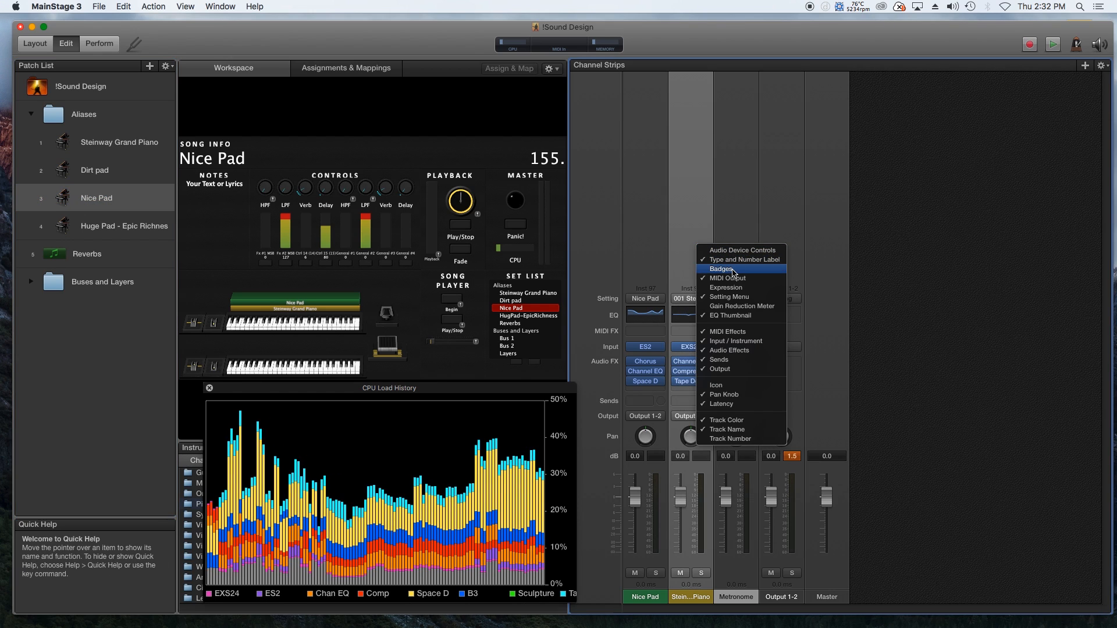
pyautogui.click(733, 271)
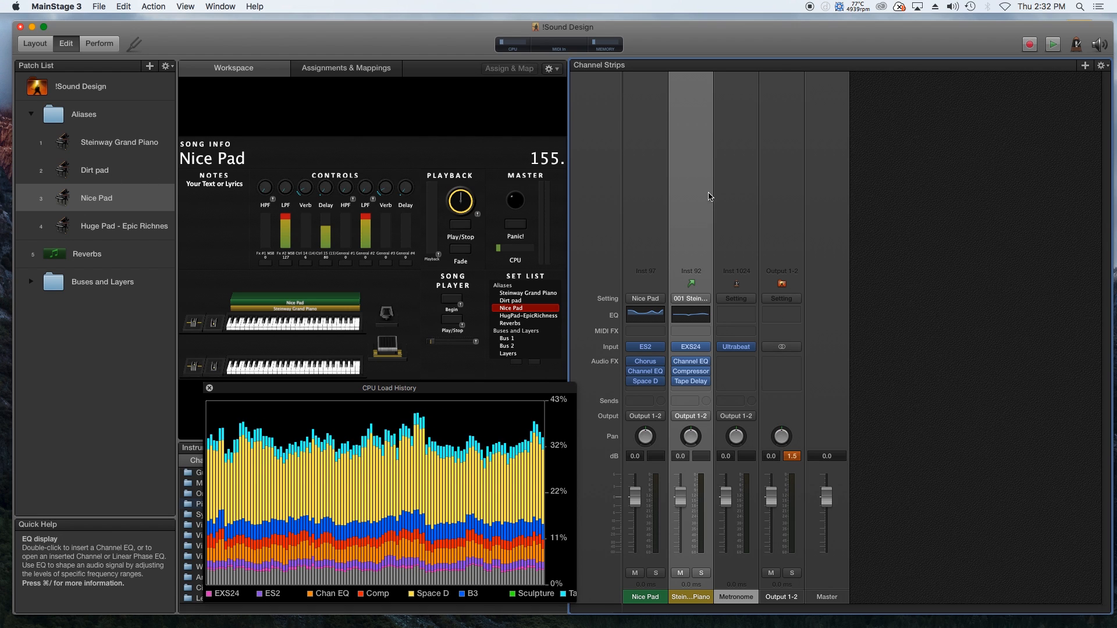
# Remove the Tape Delay effect from the aliased Steinway Grand Piano strip in the Dirt pad patch.
pyautogui.click(122, 177)
pyautogui.click(707, 371)
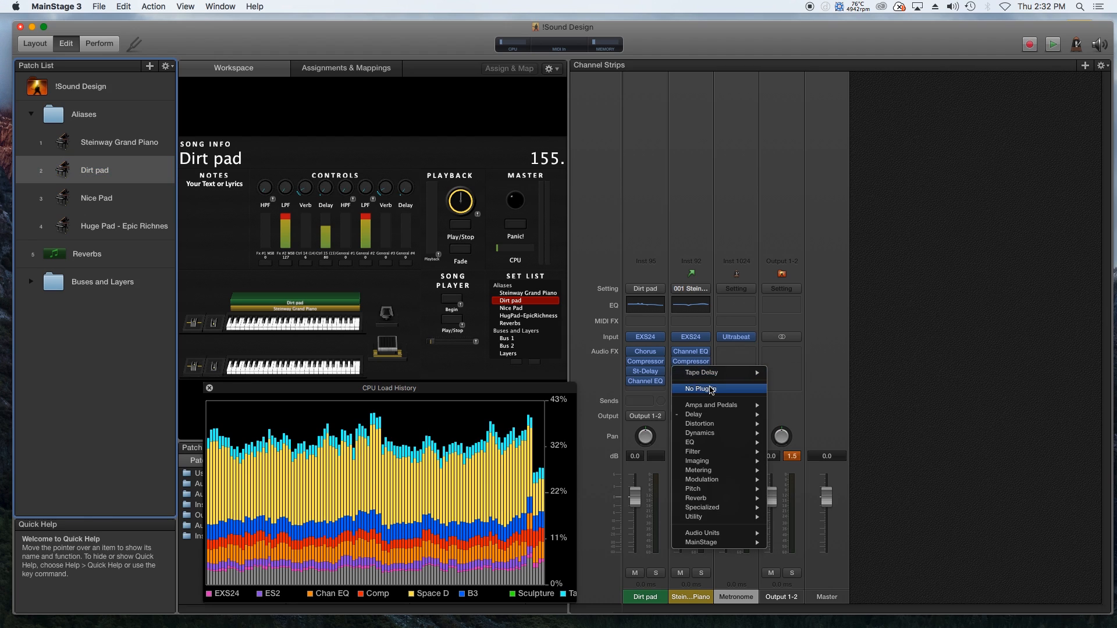
pyautogui.click(701, 388)
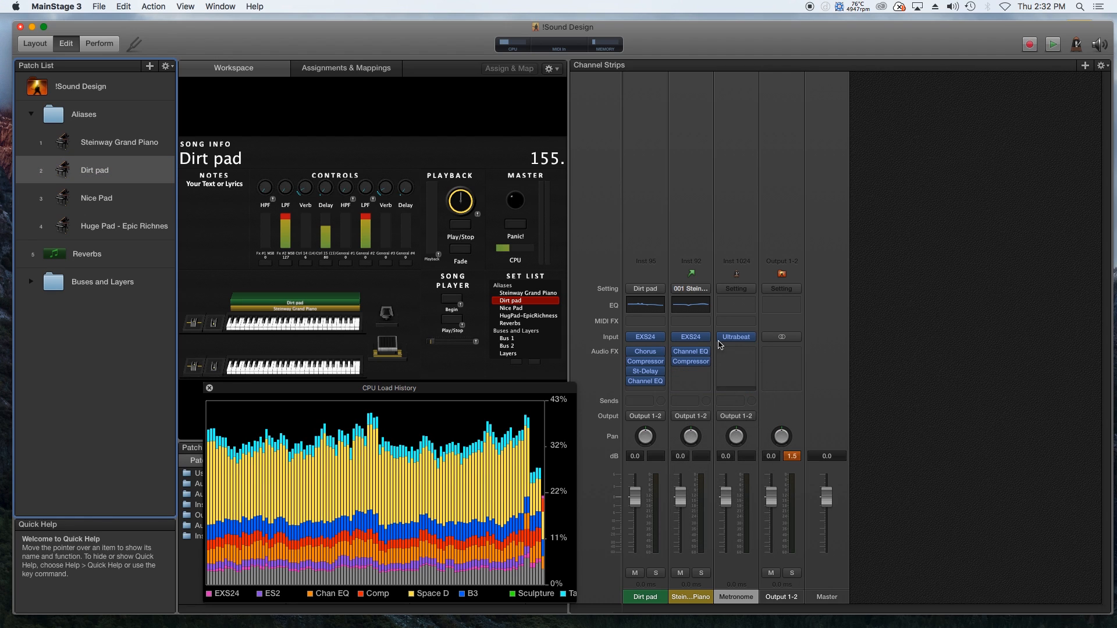
# Check the piano strip's effects in the Nice Pad, Huge Pad, Dirt pad and Steinway Grand Piano patches.
pyautogui.click(127, 205)
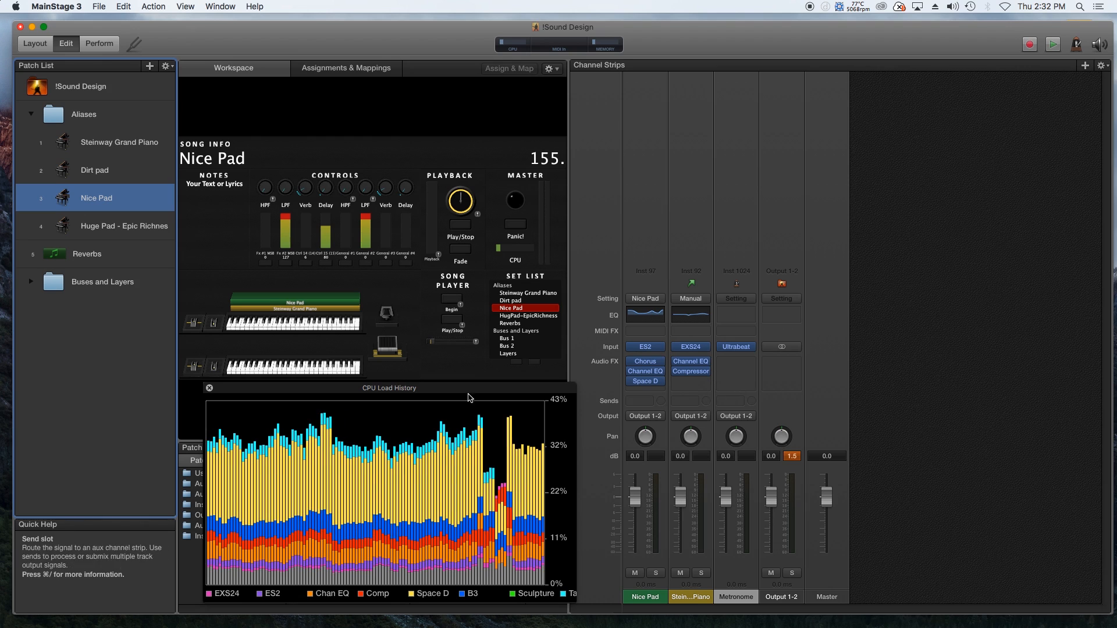
pyautogui.click(121, 232)
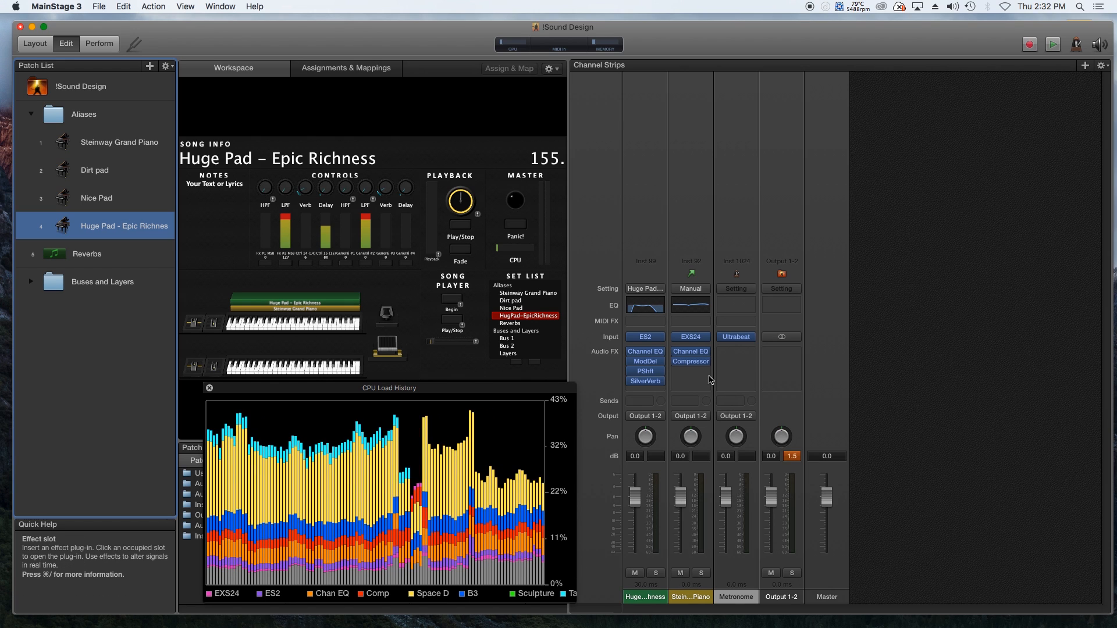
pyautogui.click(122, 177)
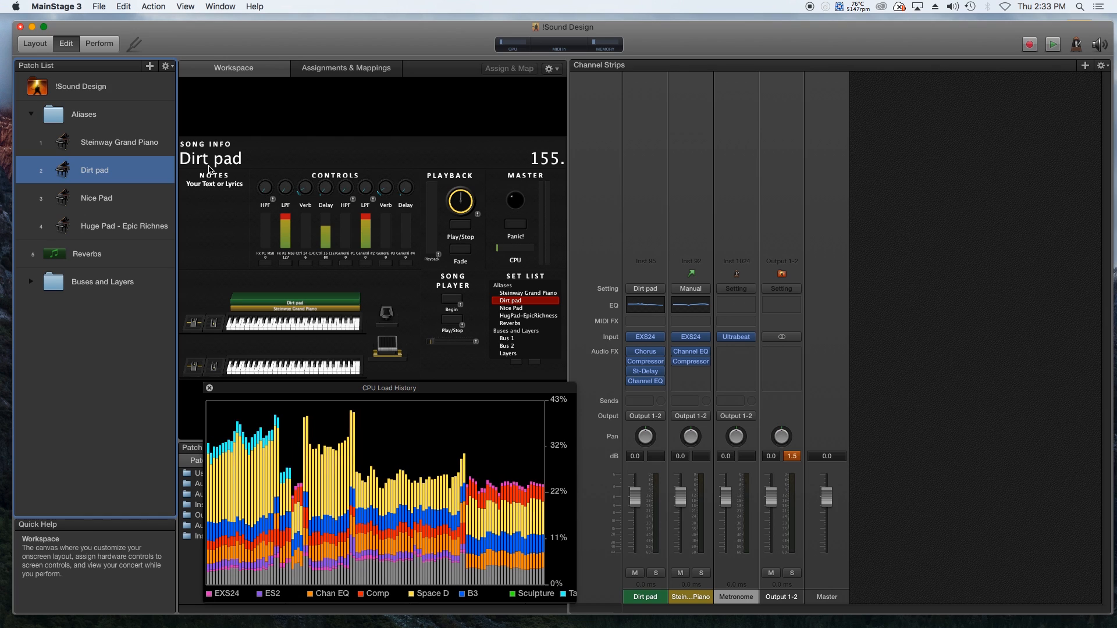
pyautogui.click(118, 145)
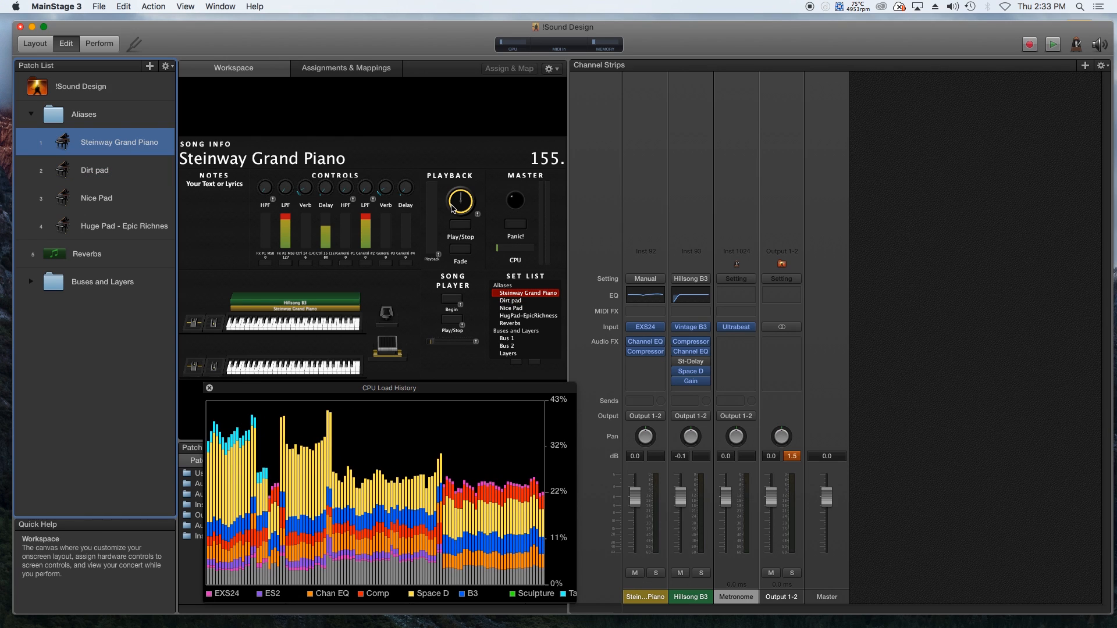
pyautogui.click(107, 176)
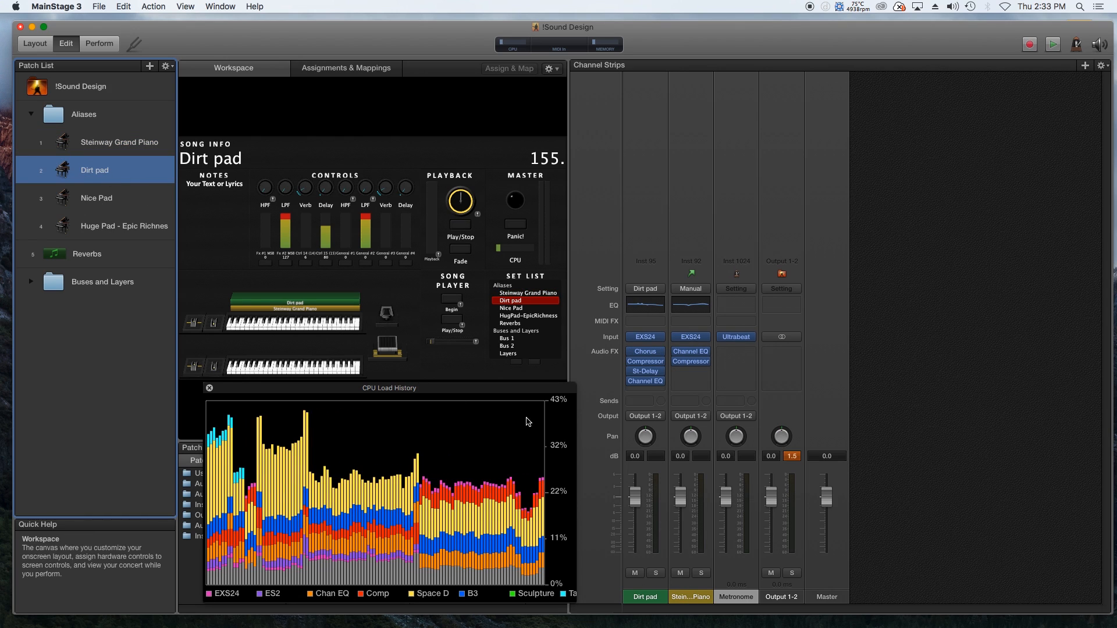
# Delete the piano alias strips from the Dirt pad, Nice Pad and Huge Pad - Epic Richness patches, and return to the first patch.
pyautogui.click(652, 593)
pyautogui.click(693, 593)
pyautogui.press('Delete')
pyautogui.click(124, 196)
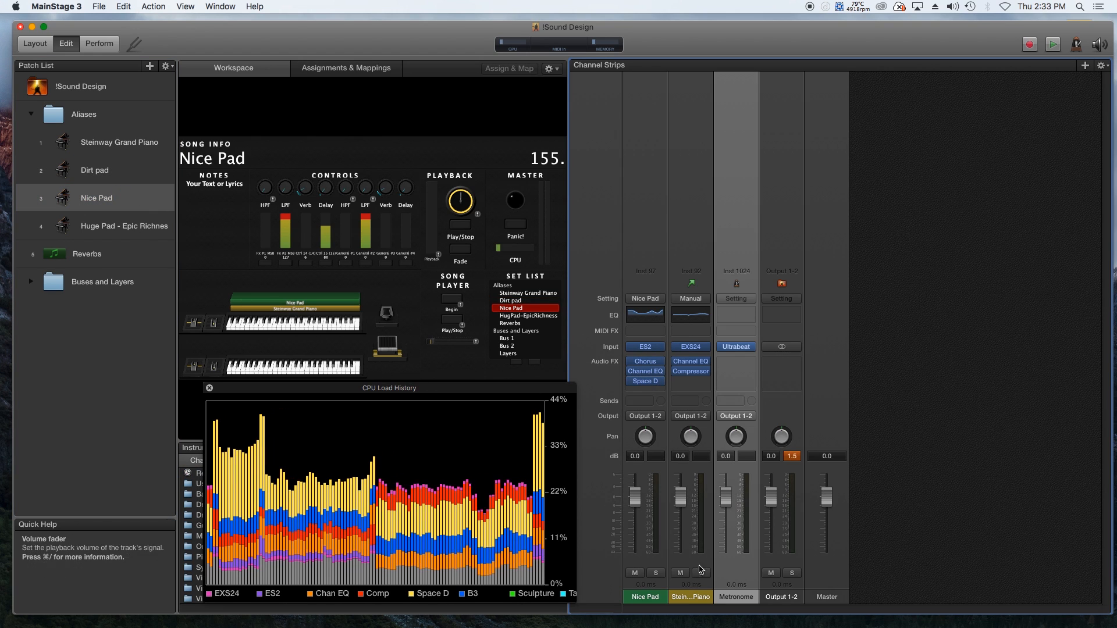
pyautogui.click(700, 590)
pyautogui.press('Delete')
pyautogui.click(70, 226)
pyautogui.click(700, 588)
pyautogui.press('Delete')
pyautogui.click(133, 142)
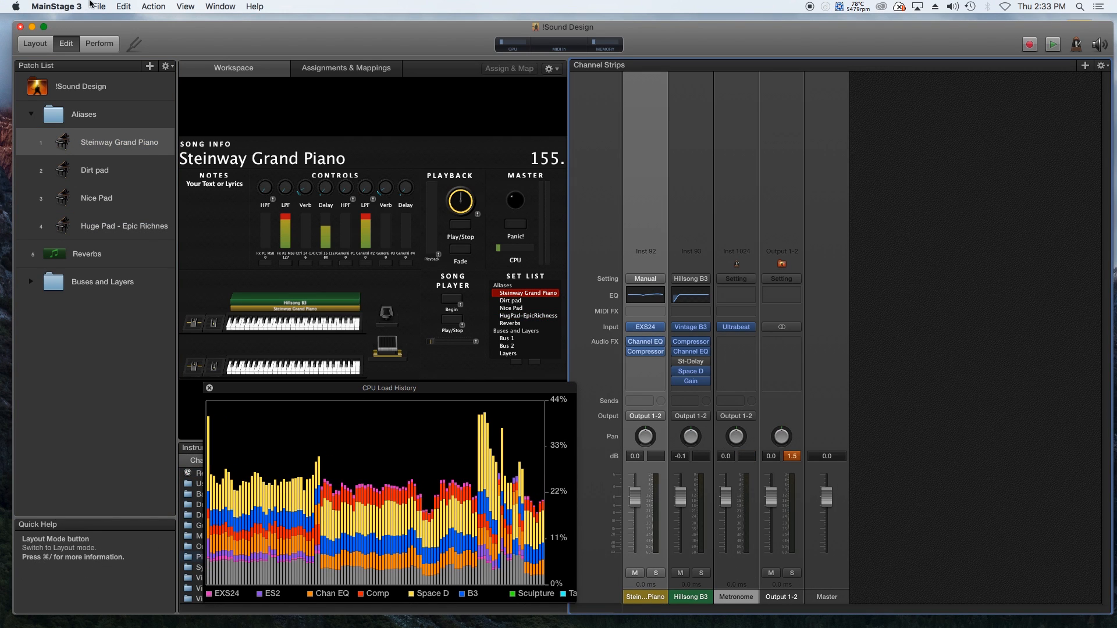
# Copy the Steinway Grand Piano strip and paste it at the !Sound Design concert level, accepting creation of a concert-level channel strip.
pyautogui.click(123, 7)
pyautogui.click(140, 60)
pyautogui.click(128, 107)
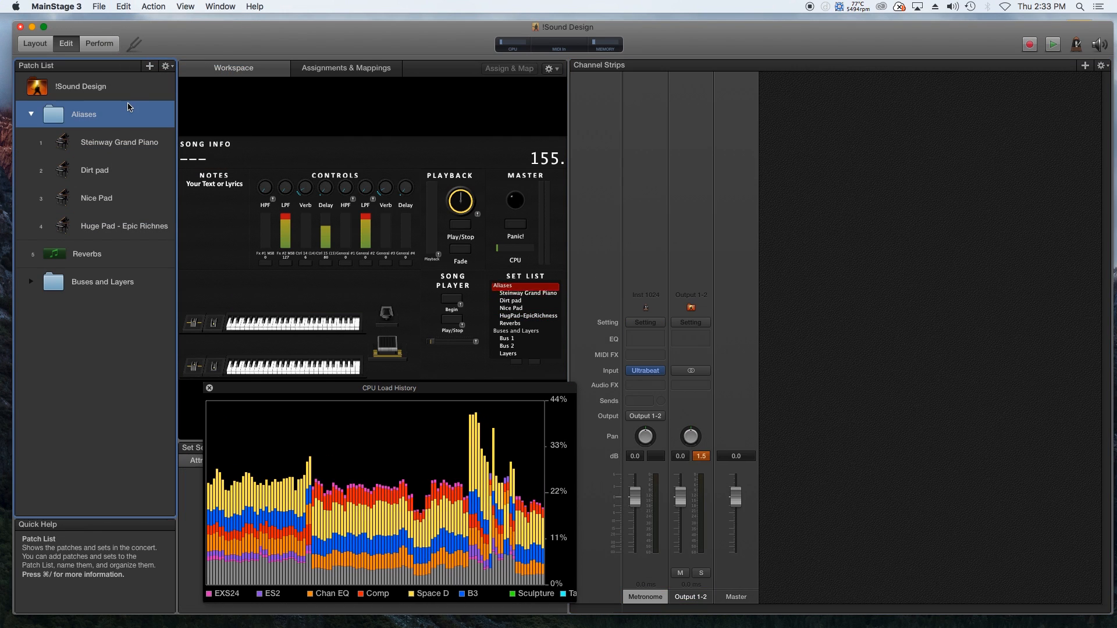
pyautogui.click(112, 97)
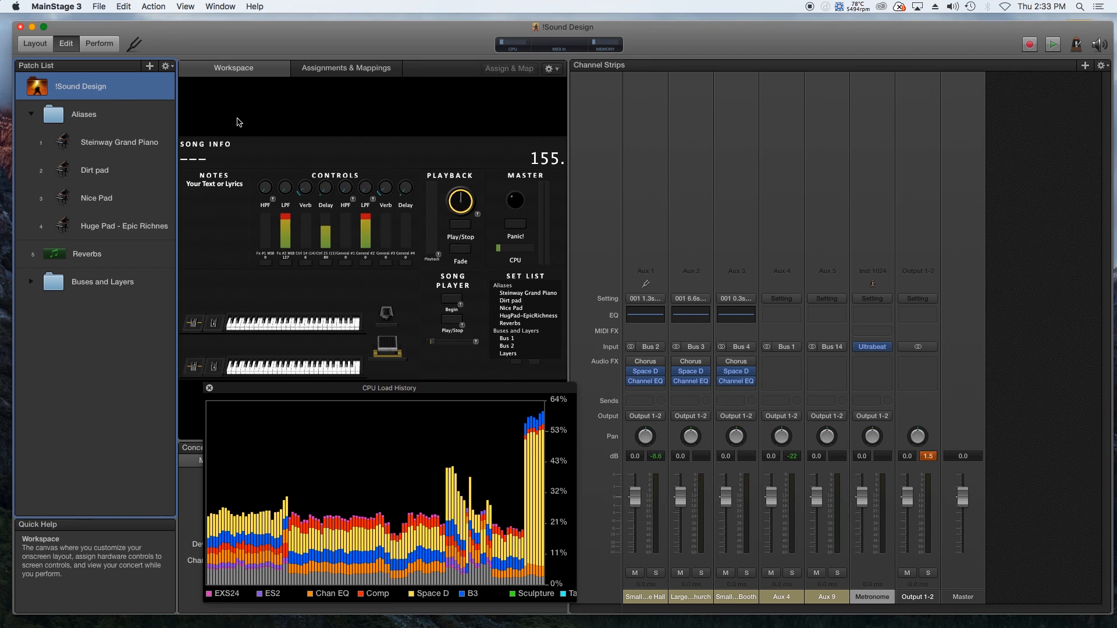
pyautogui.click(121, 6)
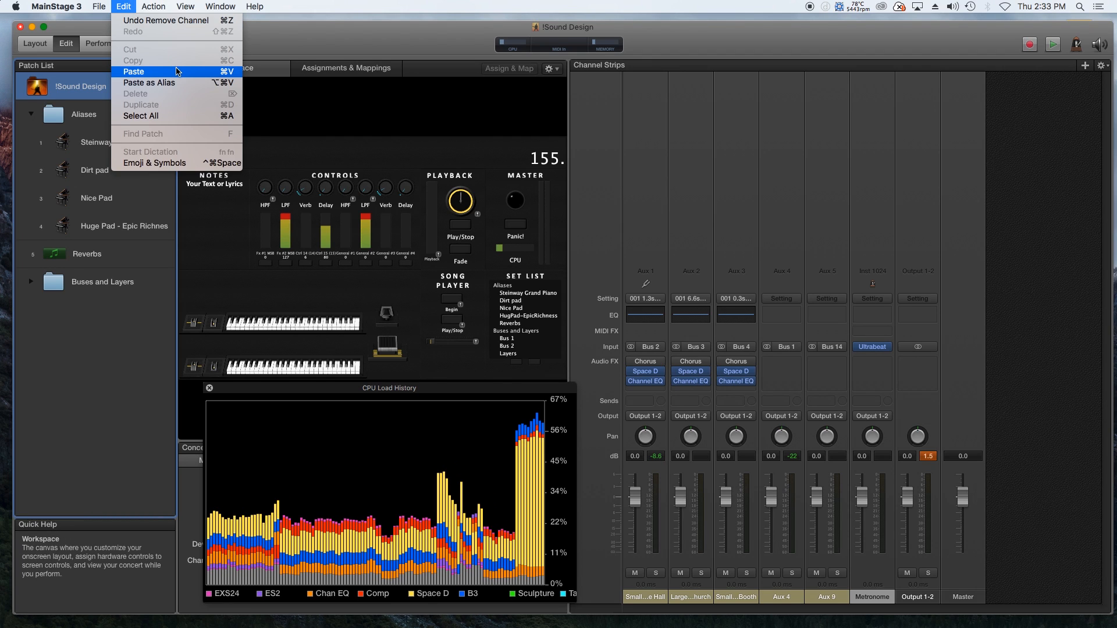
pyautogui.click(207, 72)
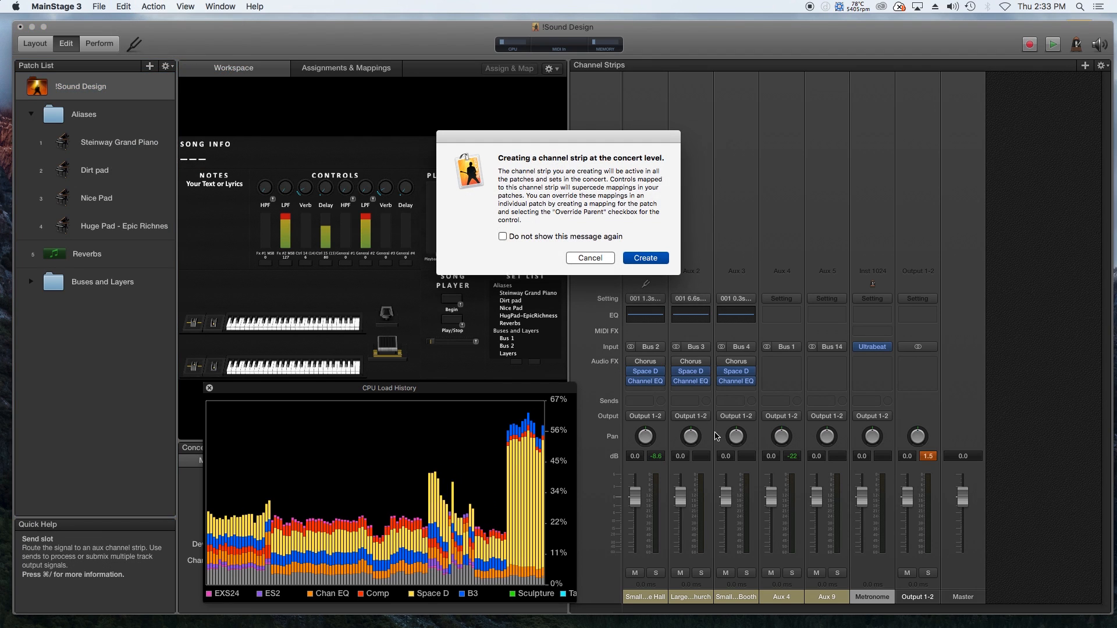
pyautogui.click(645, 258)
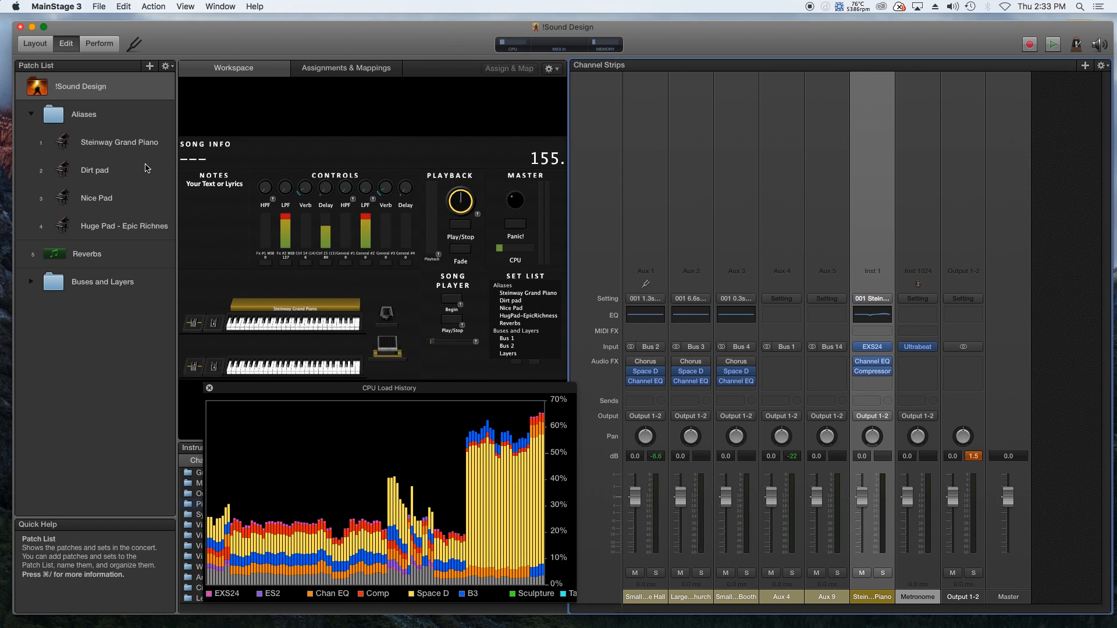
# Delete the patch-level Steinway Grand Piano strip from the first patch in the Aliases set.
pyautogui.click(125, 145)
pyautogui.click(650, 597)
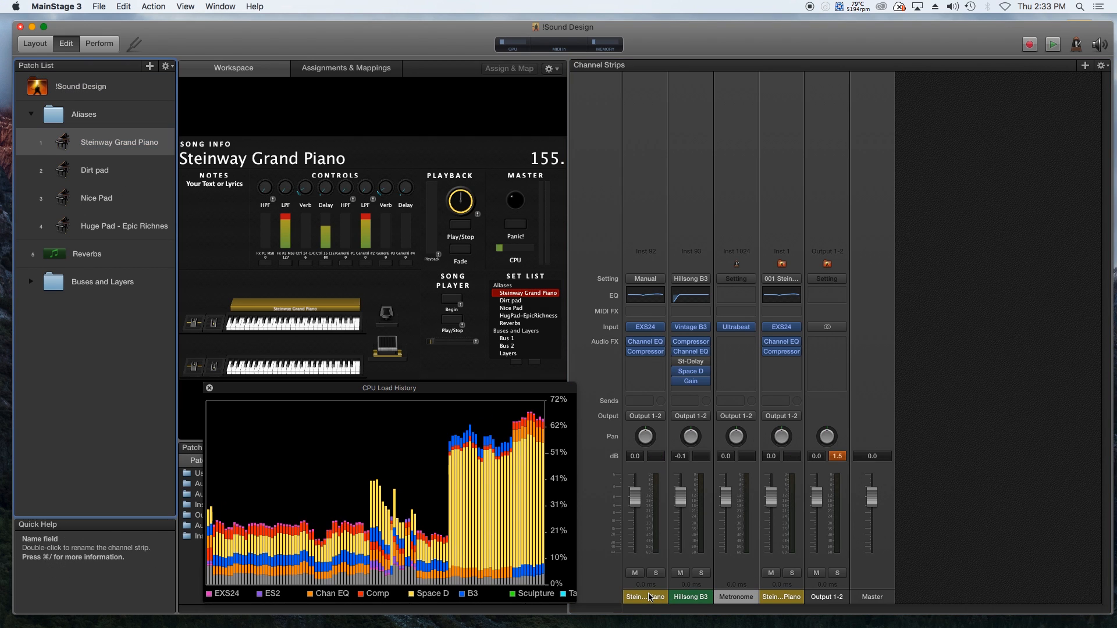
pyautogui.press('Delete')
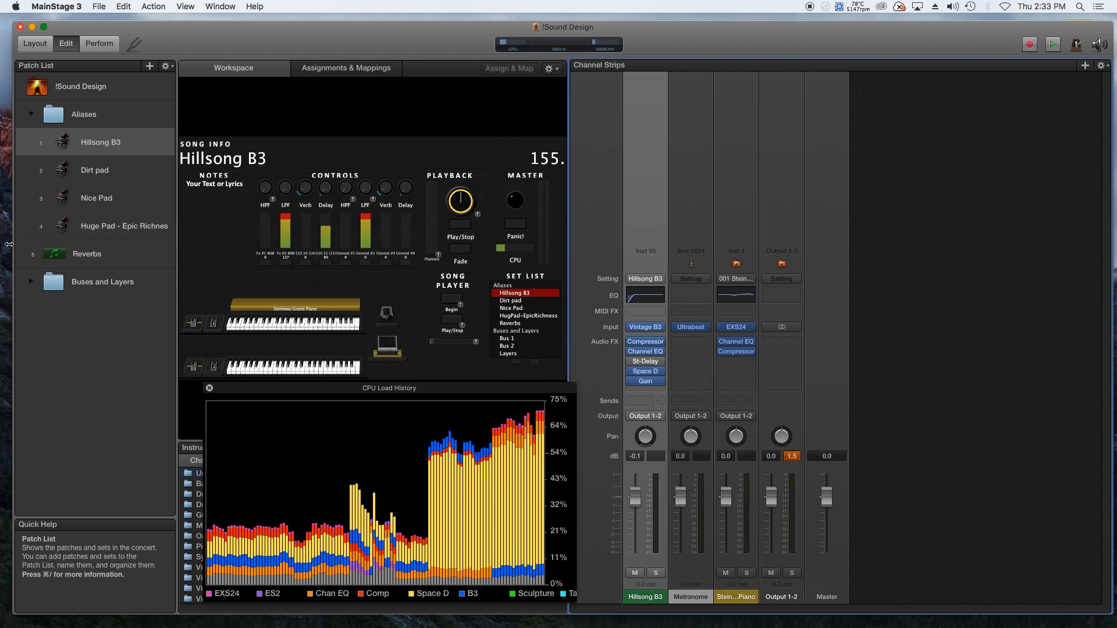
# Switch back and forth through the Aliases patches to check the concert-level piano strip in each one.
pyautogui.click(143, 175)
pyautogui.press('Down')
pyautogui.press('Down')
pyautogui.press('Up')
pyautogui.press('Up')
pyautogui.press('Up')
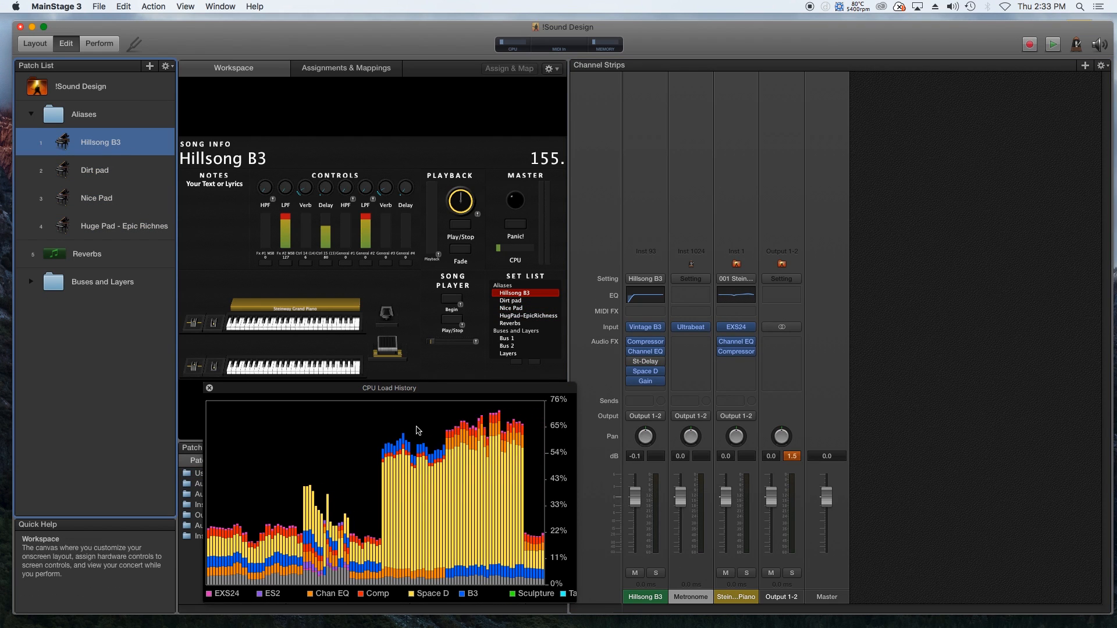
pyautogui.press('Down')
pyautogui.press('Down')
pyautogui.press('Down')
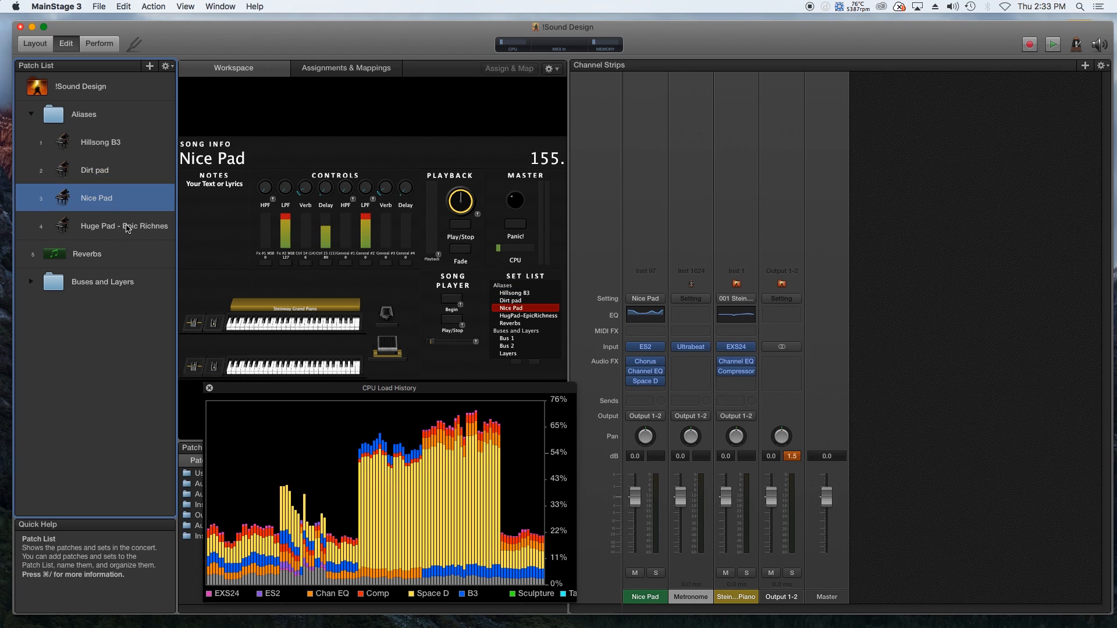
pyautogui.click(144, 134)
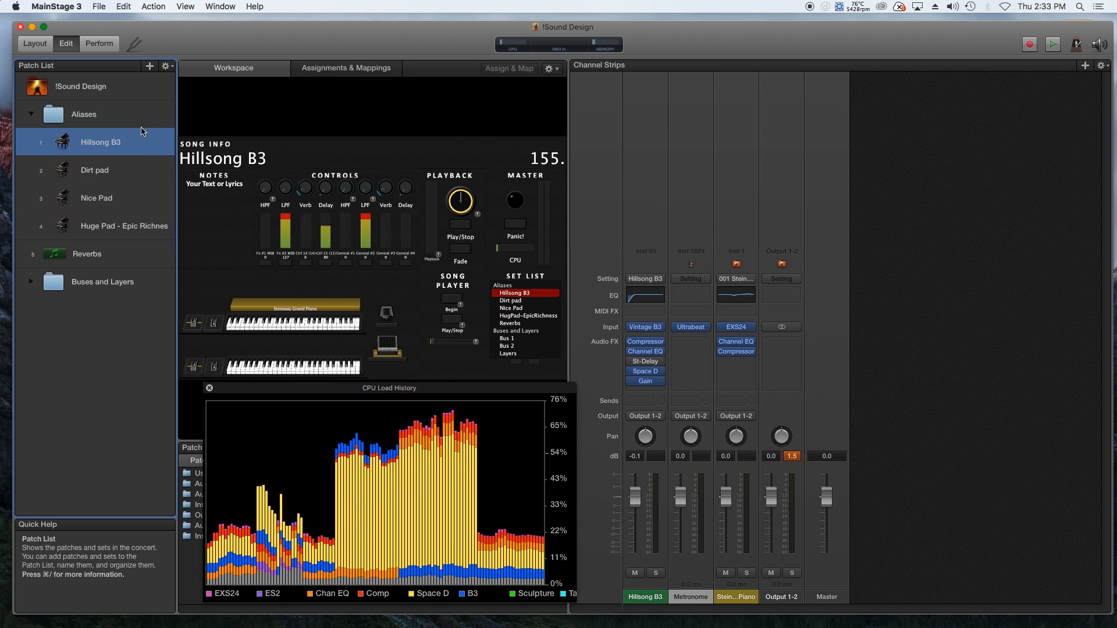
# Compare the CPU load at the concert level with the load while switching through the Aliases patches.
pyautogui.click(120, 95)
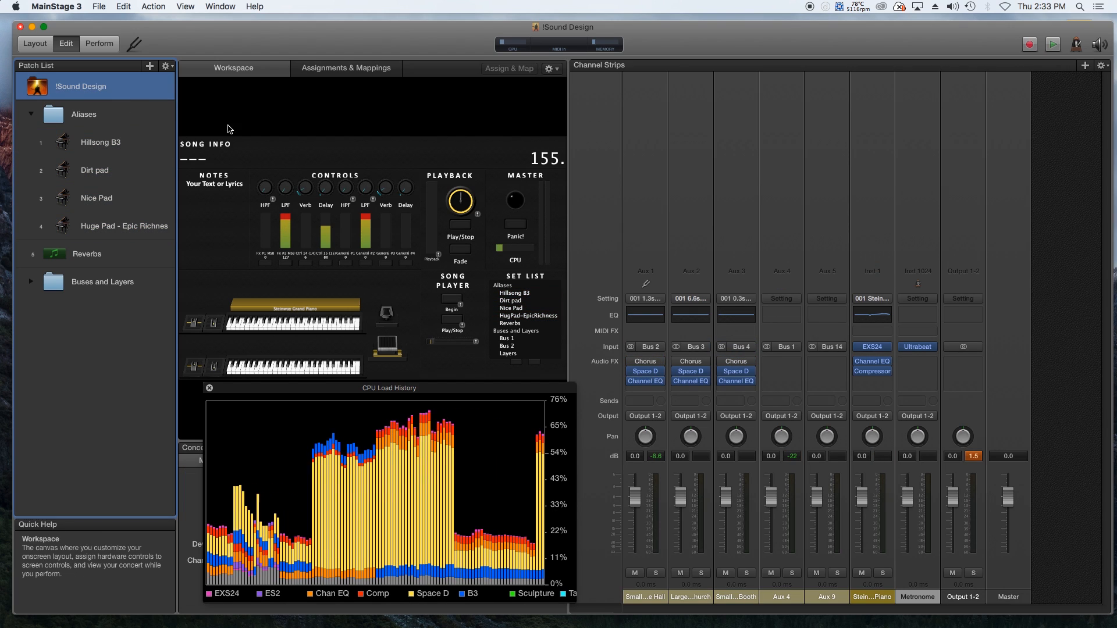
pyautogui.click(107, 144)
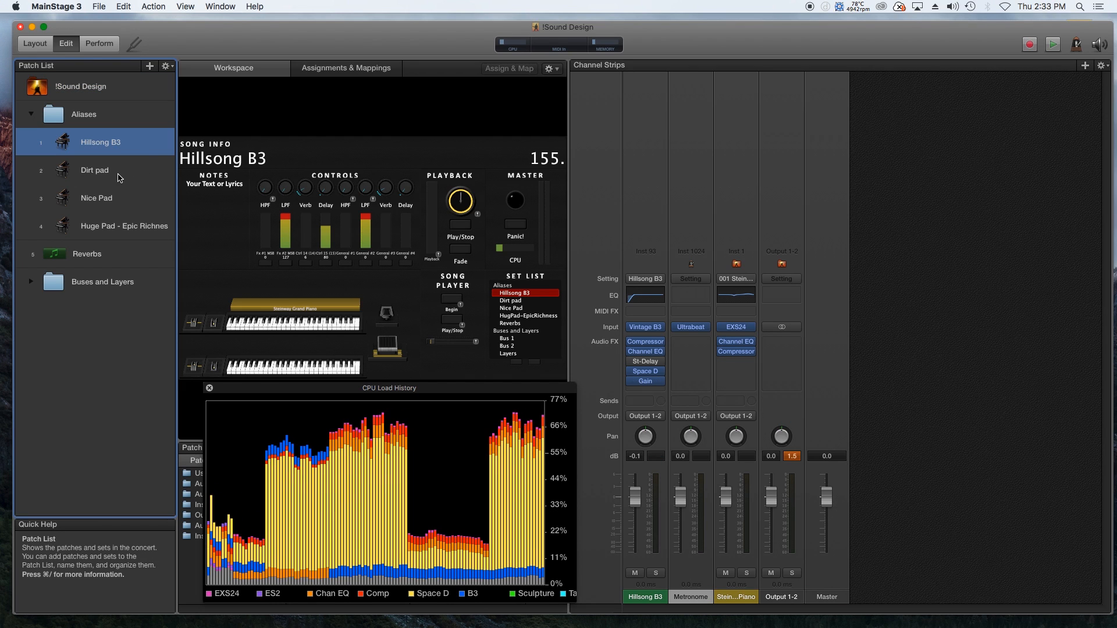
pyautogui.press('Down')
pyautogui.press('Down')
pyautogui.press('Down')
pyautogui.press('Up')
pyautogui.press('Up')
pyautogui.press('Up')
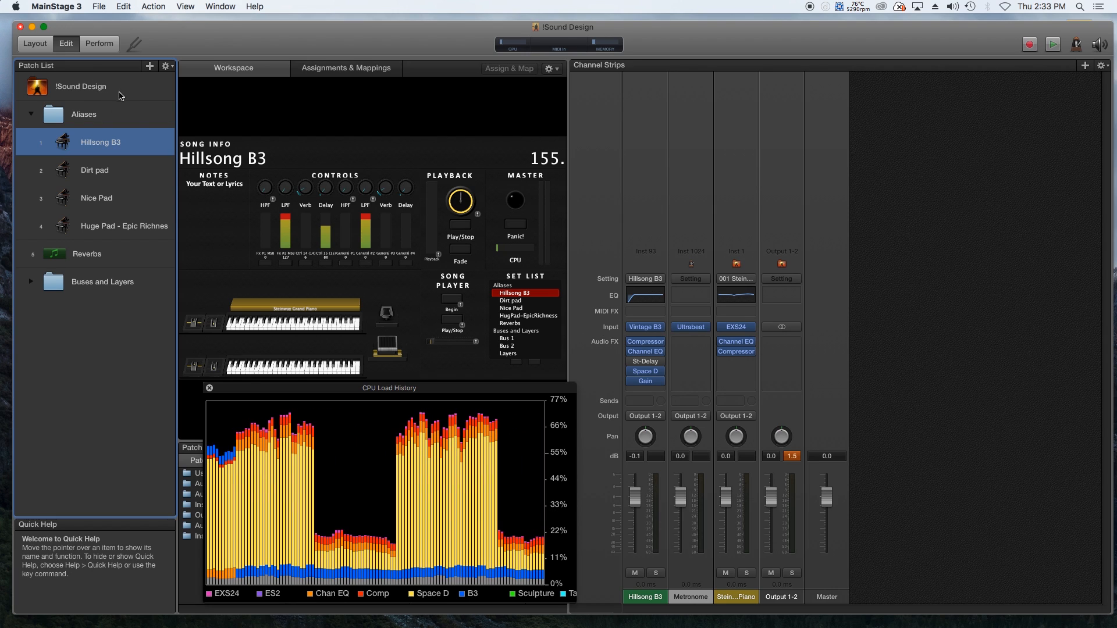
# View the Dirt pad patch, return to the Hillsong B3 patch and close the CPU Load History window.
pyautogui.click(123, 173)
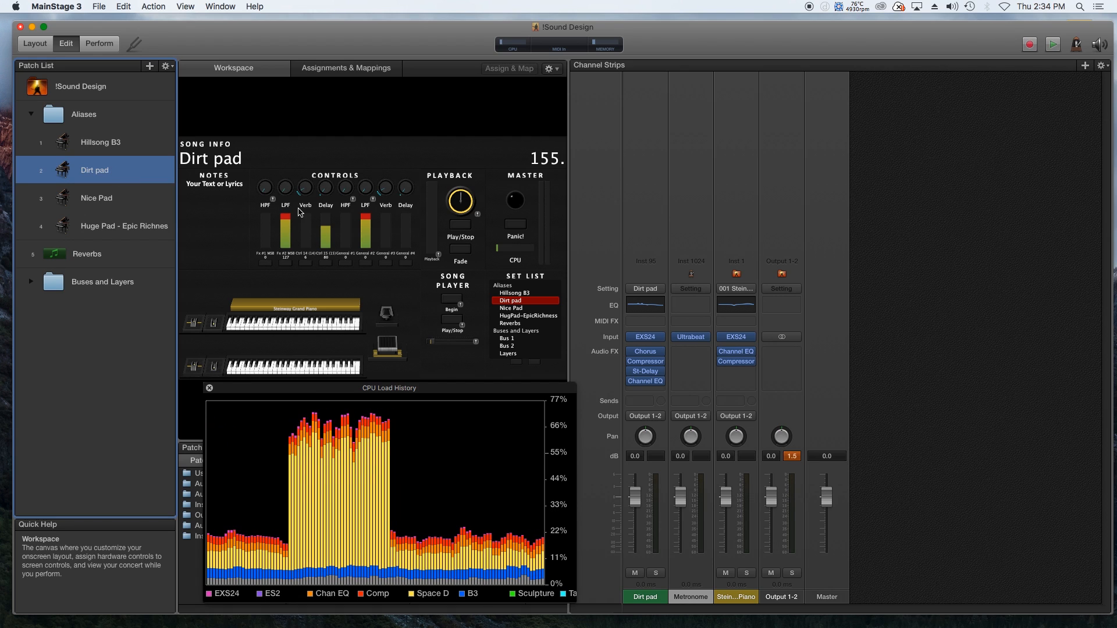
pyautogui.press('Up')
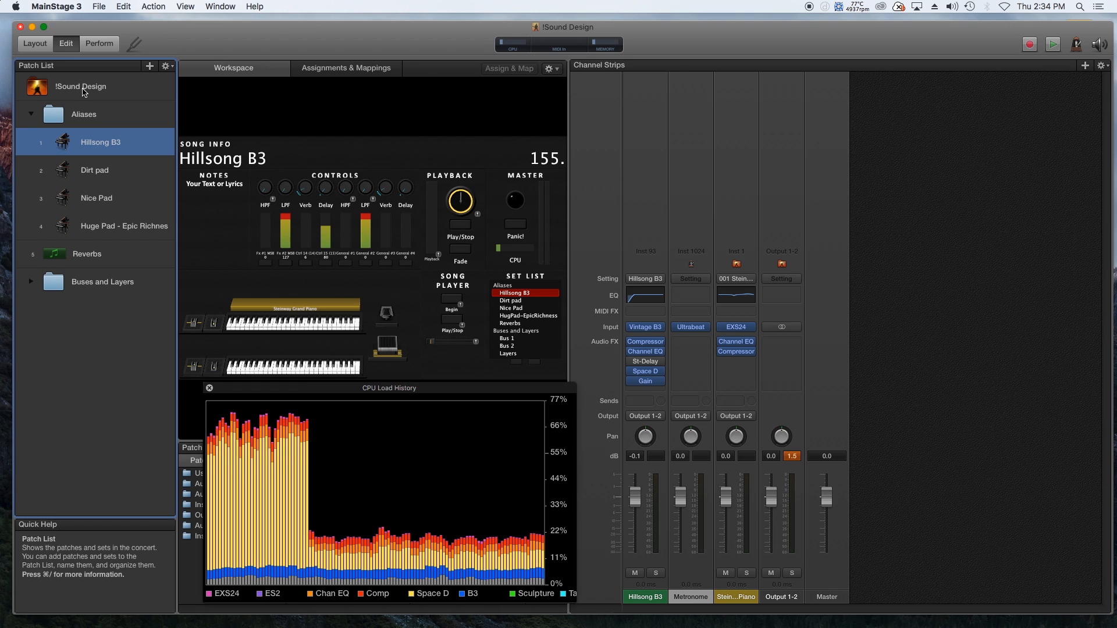
pyautogui.click(209, 388)
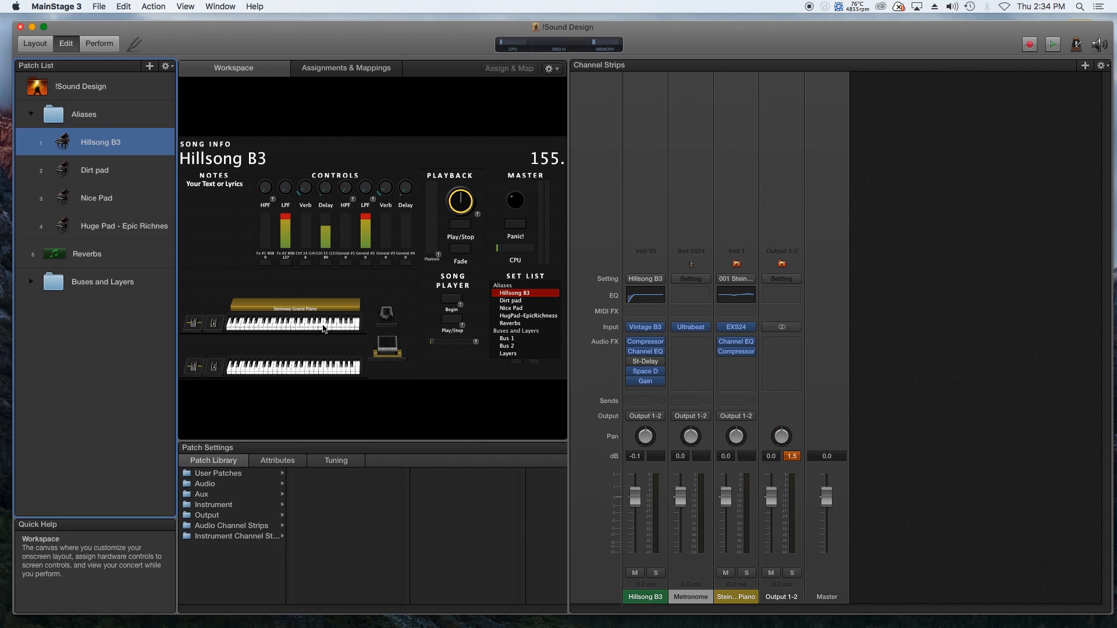
# In the Hillsong B3 strip's Layer Editor, try Replace for overriding parent ranges and settle on Add.
pyautogui.click(650, 599)
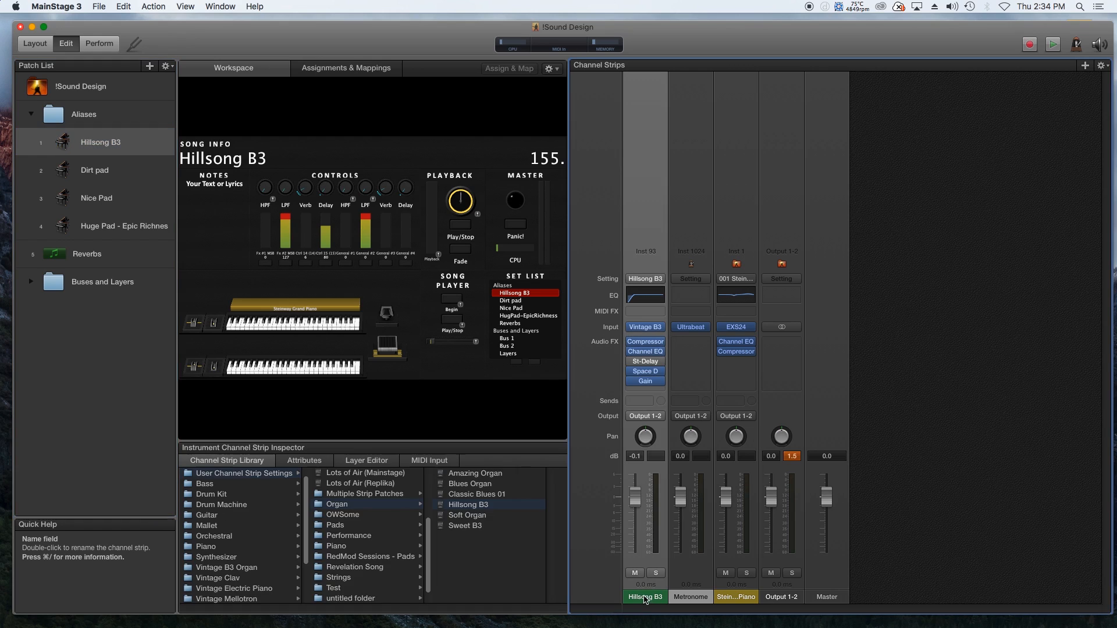
pyautogui.click(384, 464)
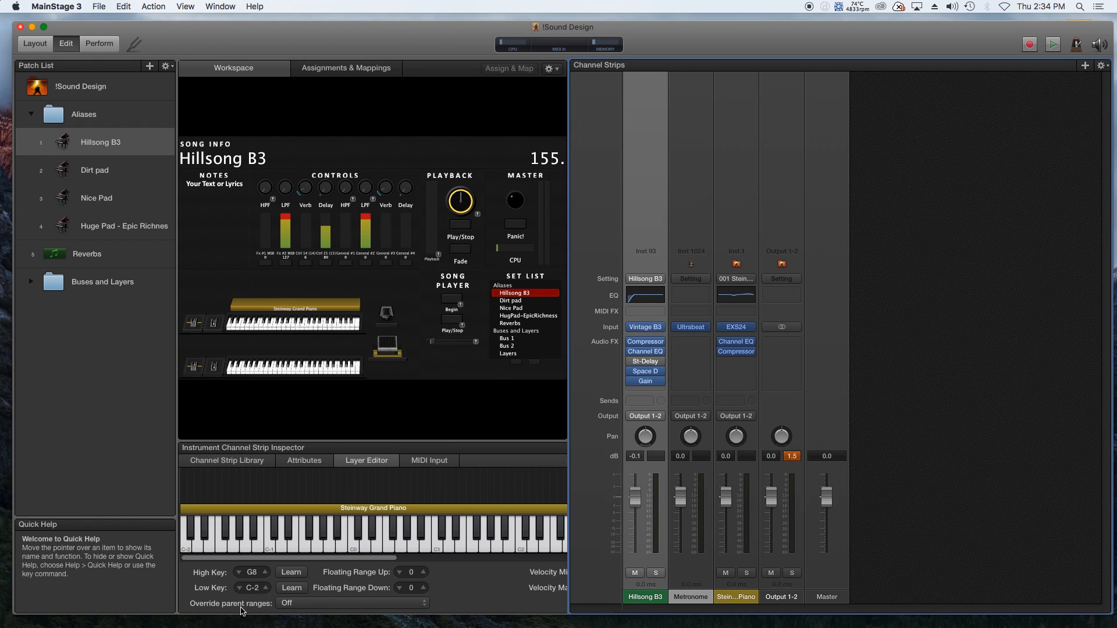
pyautogui.click(302, 603)
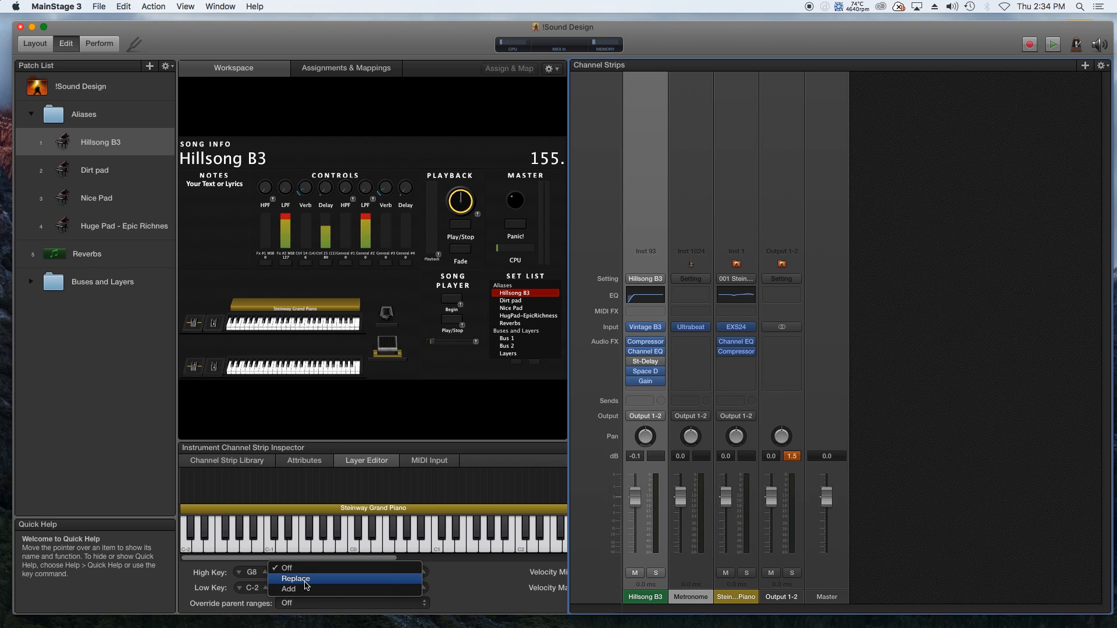
pyautogui.click(306, 582)
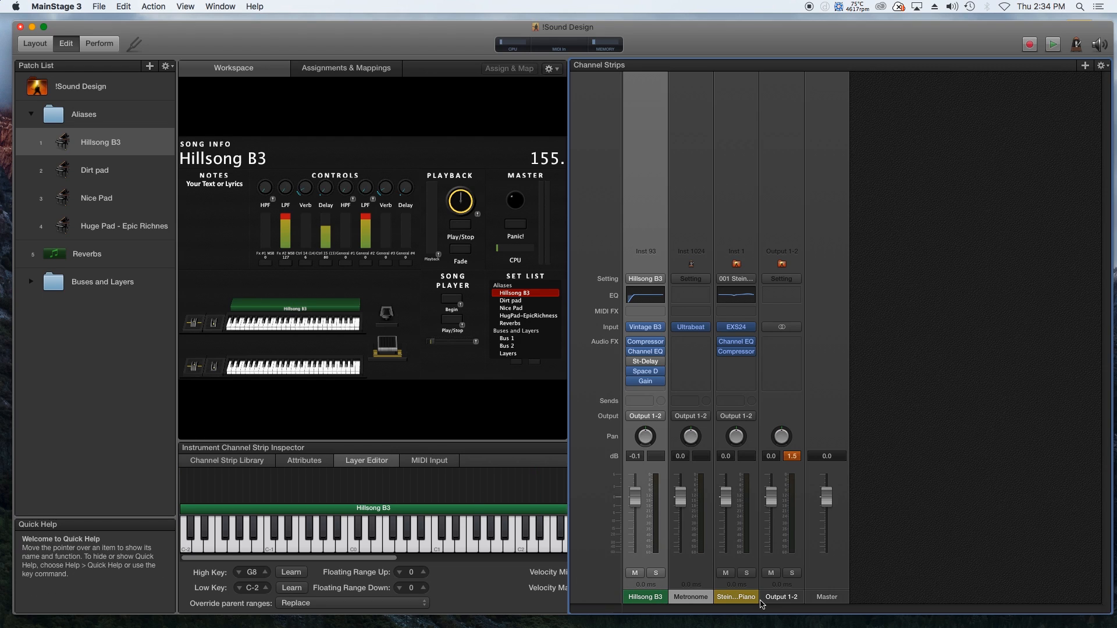
pyautogui.click(351, 605)
pyautogui.click(349, 617)
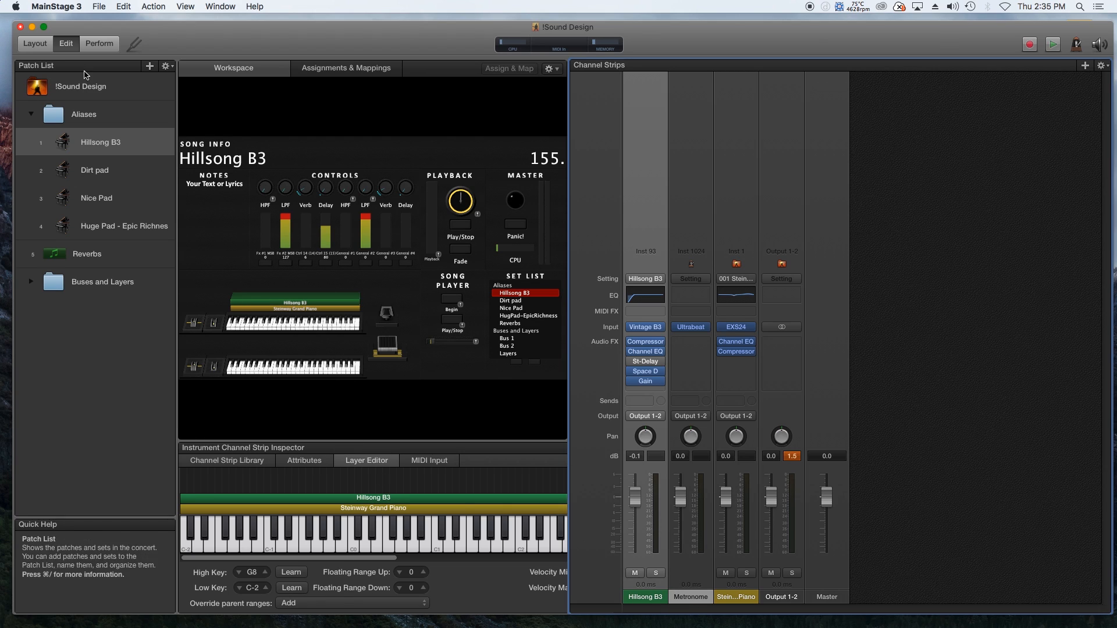
# Go through the Dirt pad and Nice Pad patches to Huge Pad - Epic Richness and select its pad channel strip.
pyautogui.click(109, 168)
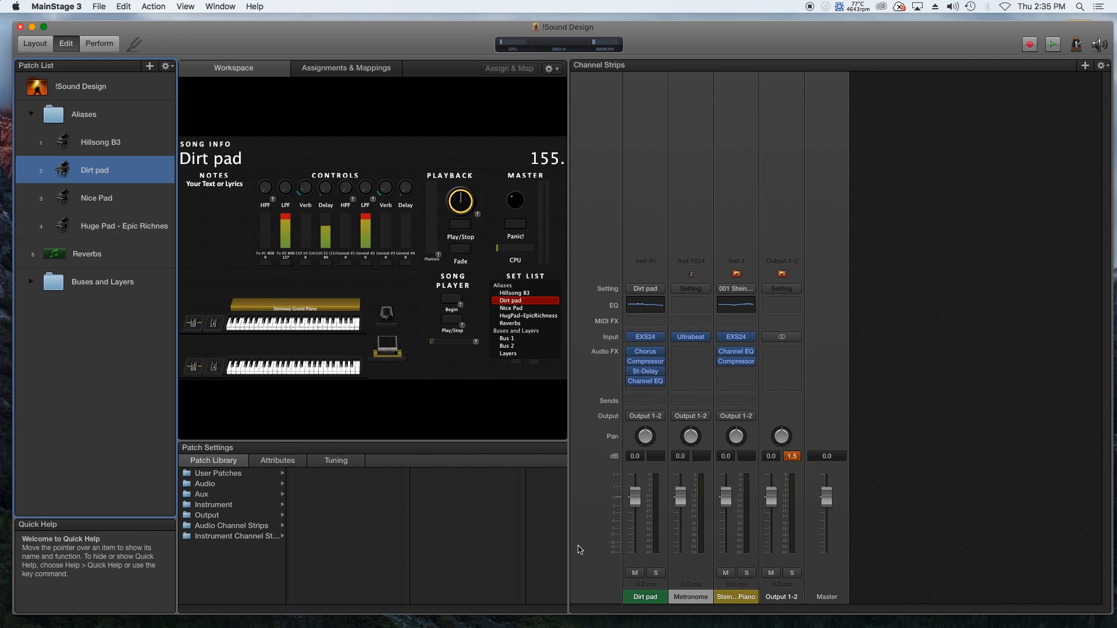
pyautogui.press('Down')
pyautogui.press('Down')
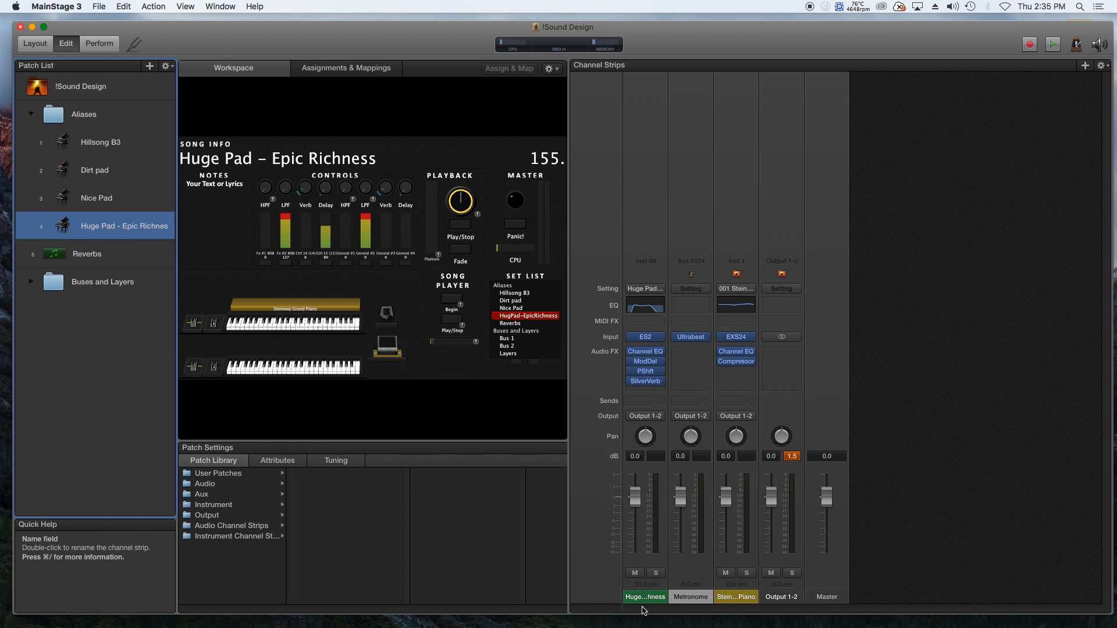
pyautogui.click(642, 597)
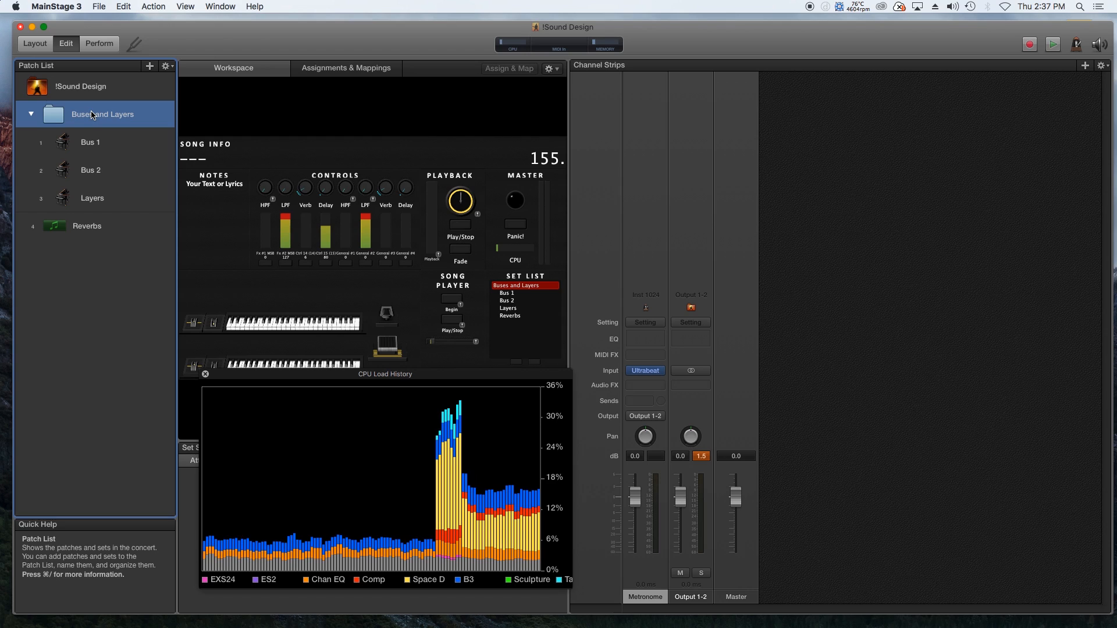
# Switch repeatedly between the Bus 1 and Bus 2 patches to examine their effects and the CPU load at each change.
pyautogui.click(100, 152)
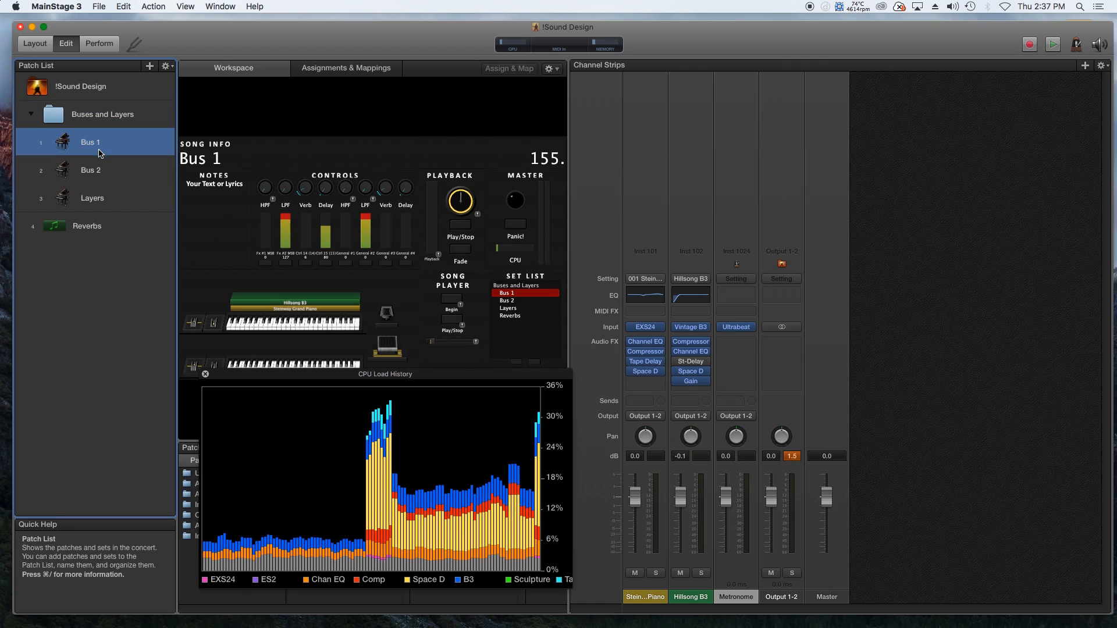
pyautogui.click(115, 174)
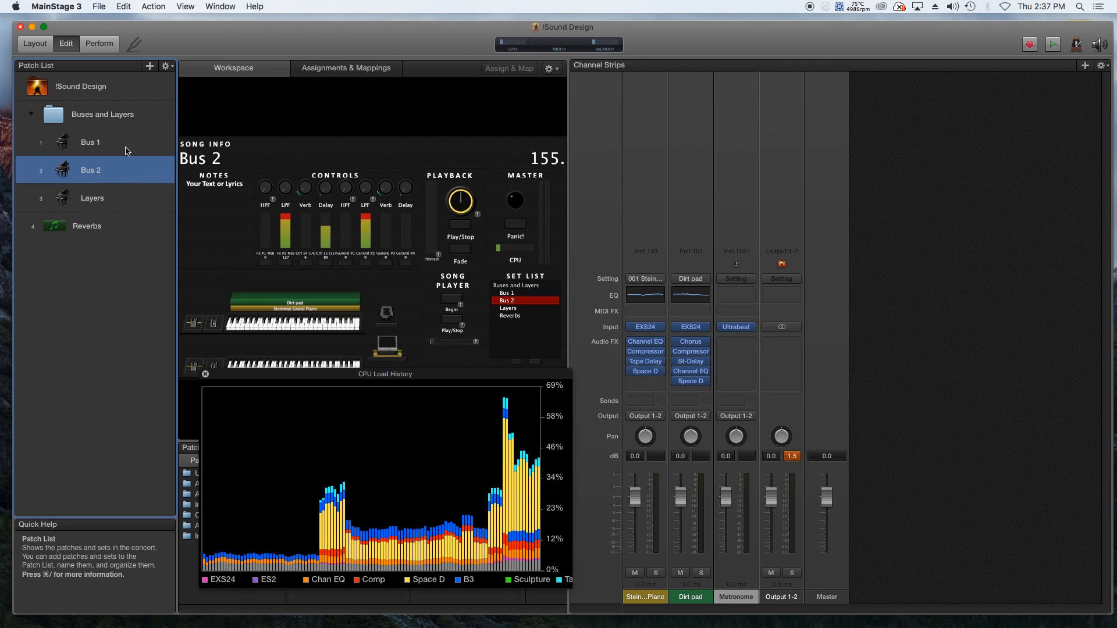
pyautogui.click(82, 150)
pyautogui.click(93, 171)
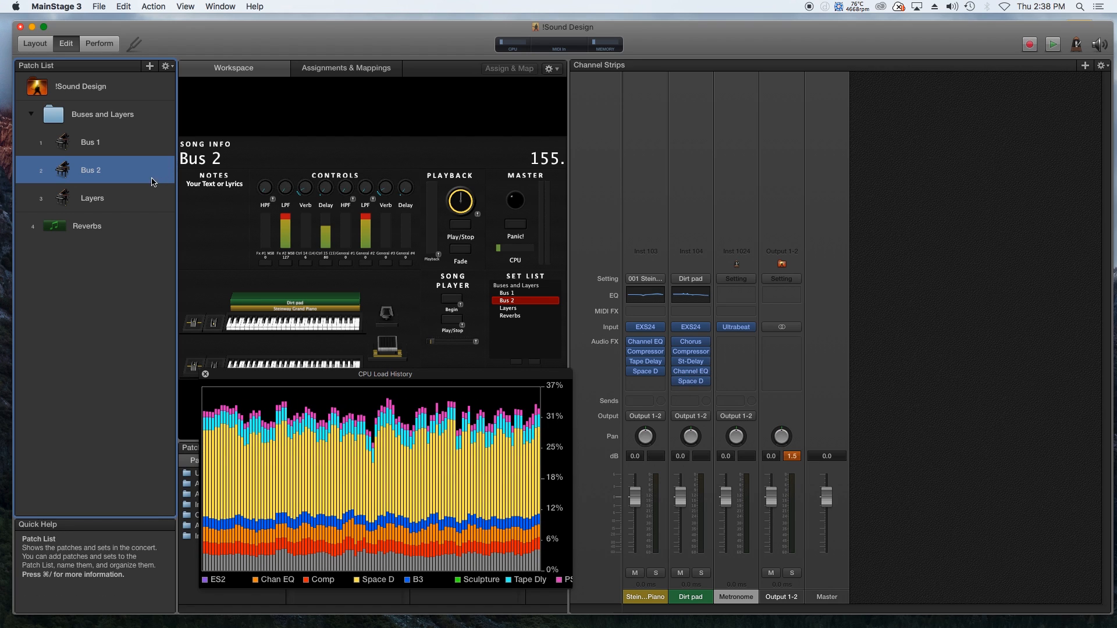
pyautogui.click(132, 154)
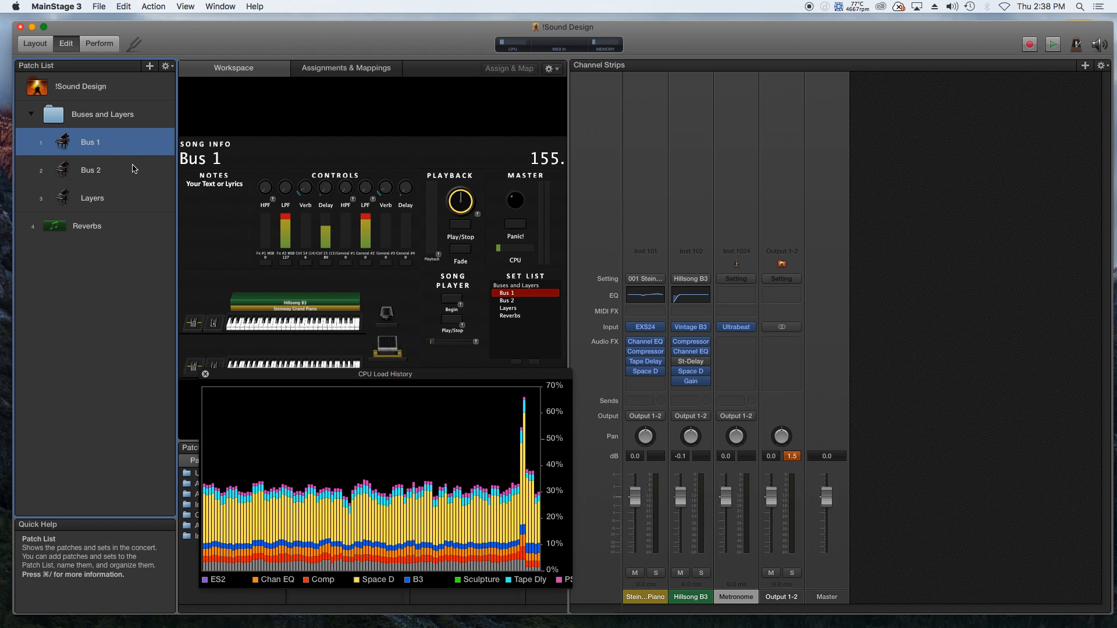
pyautogui.click(133, 169)
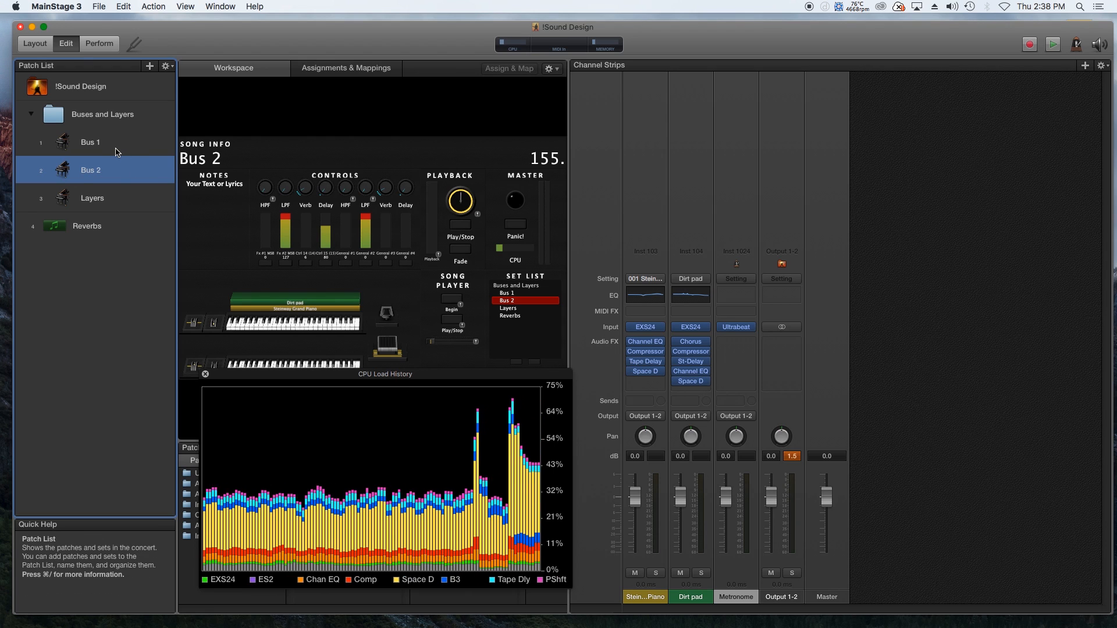
pyautogui.press('Up')
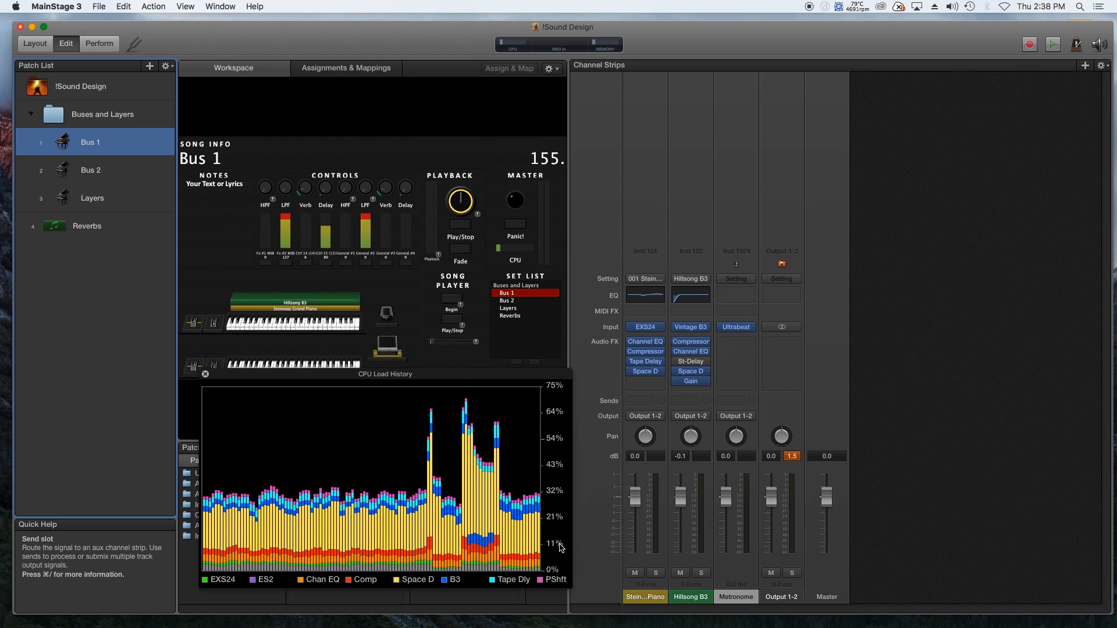
pyautogui.click(116, 175)
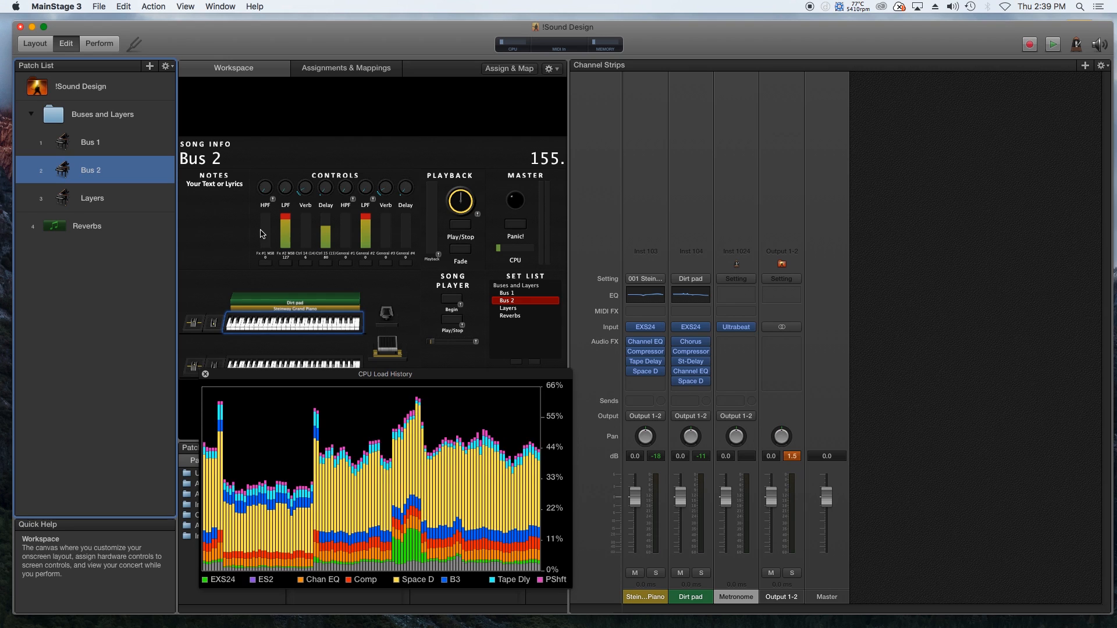
# Create a stereo auxiliary channel strip at the concert level with input Bus 1 and output Output 1-2, and check its input options.
pyautogui.click(96, 88)
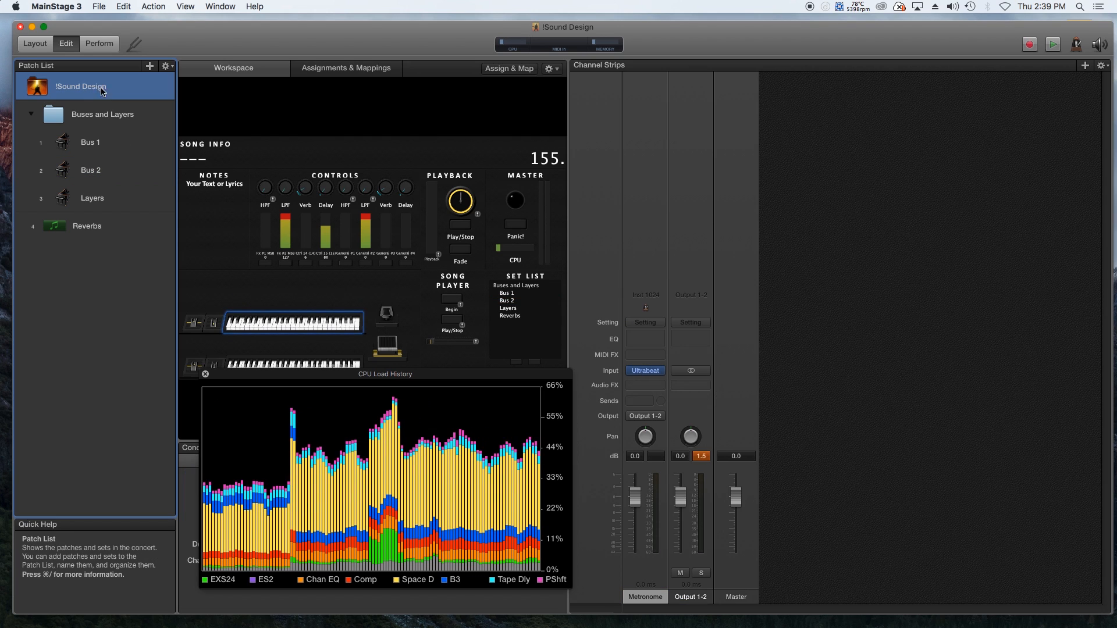
pyautogui.click(1086, 65)
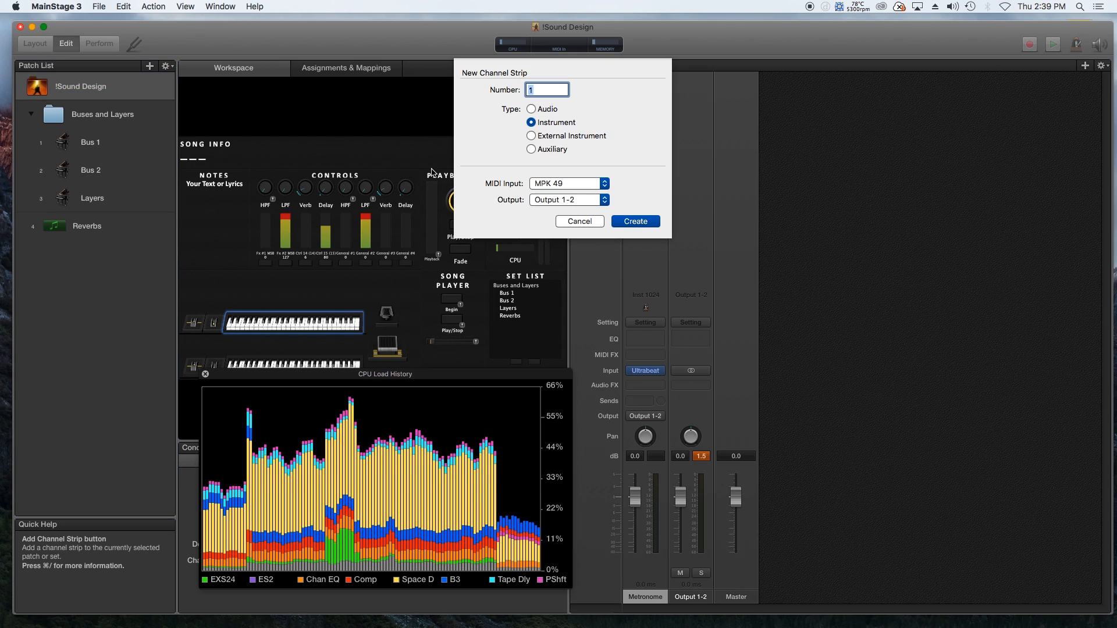
pyautogui.click(530, 150)
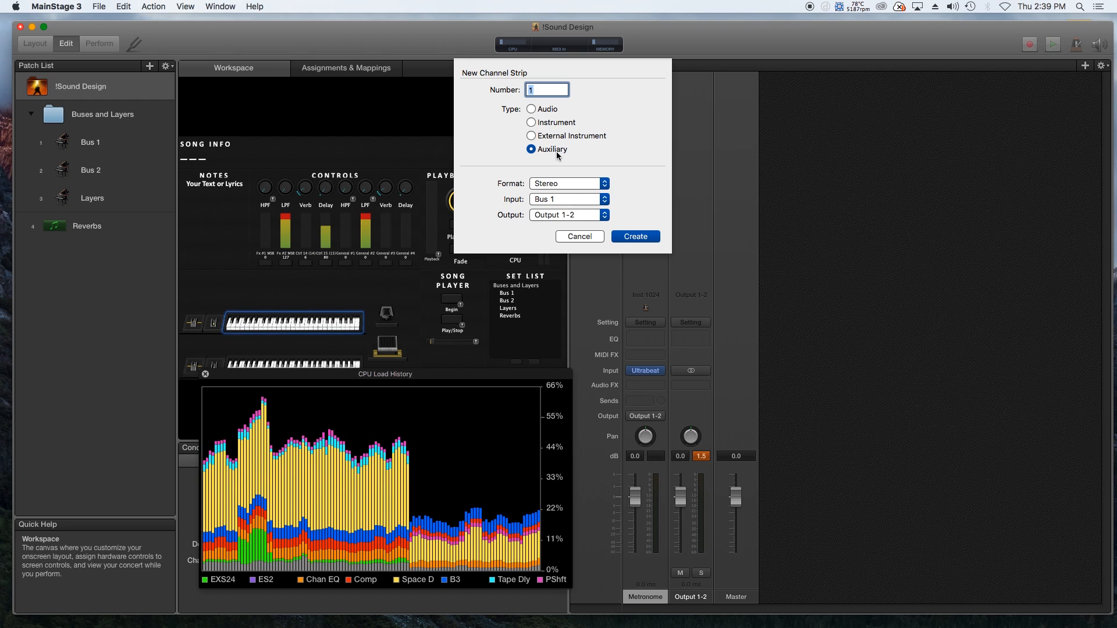
pyautogui.click(603, 203)
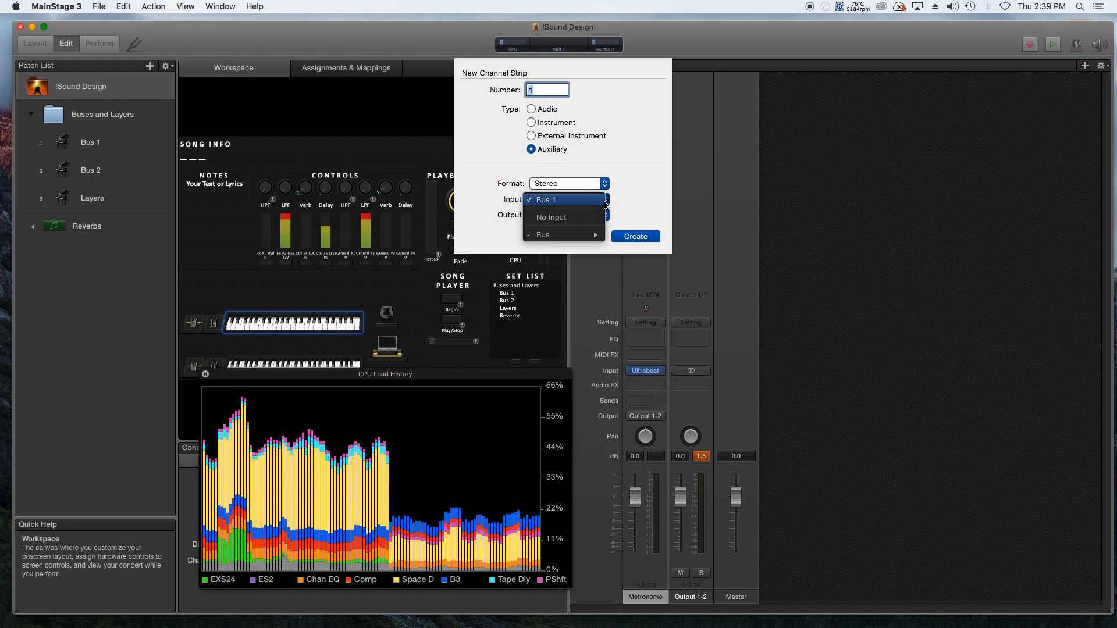
pyautogui.click(573, 203)
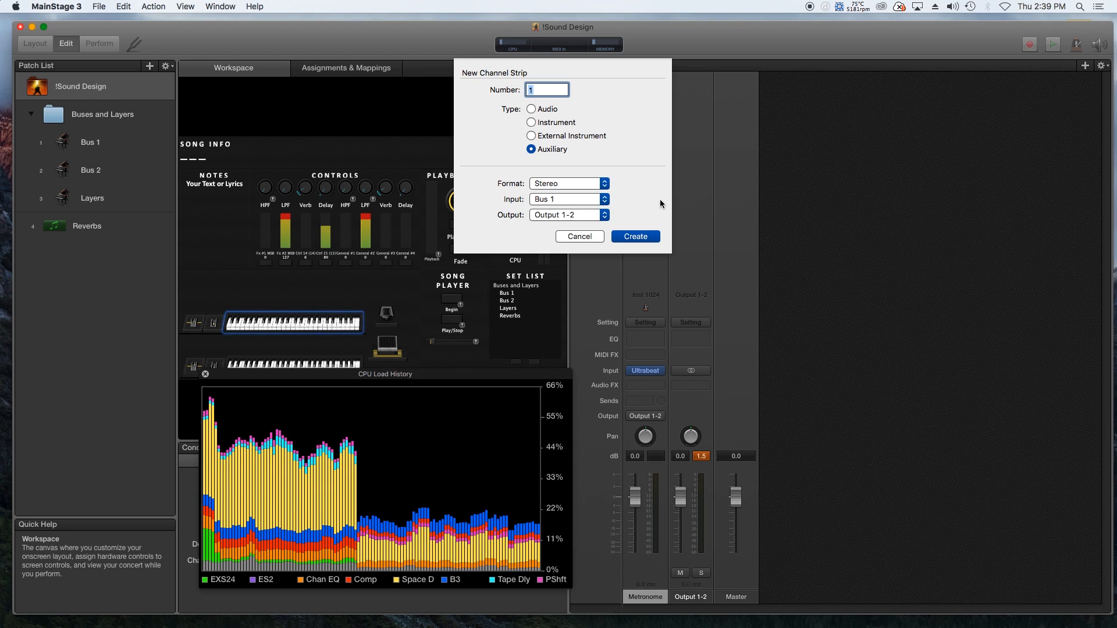
pyautogui.click(647, 237)
pyautogui.click(646, 238)
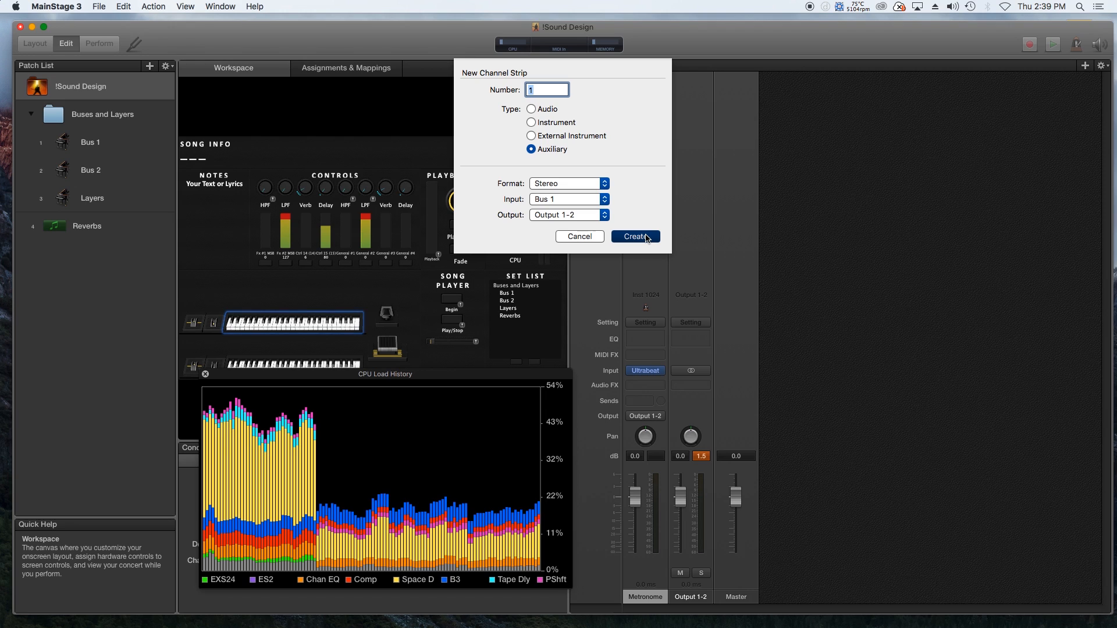
pyautogui.click(639, 237)
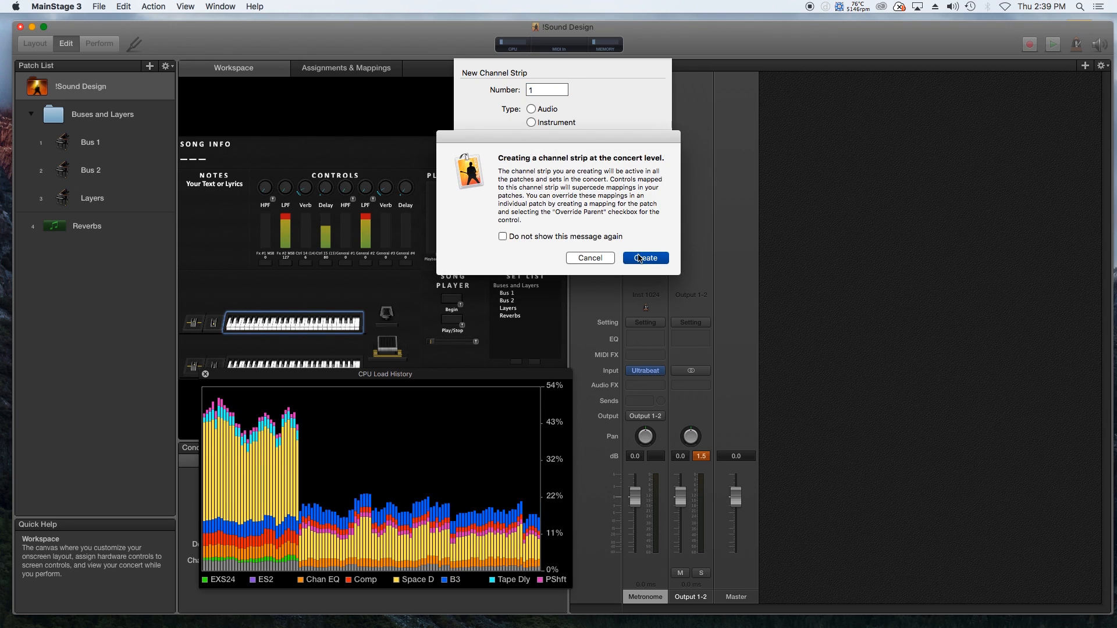
pyautogui.click(640, 259)
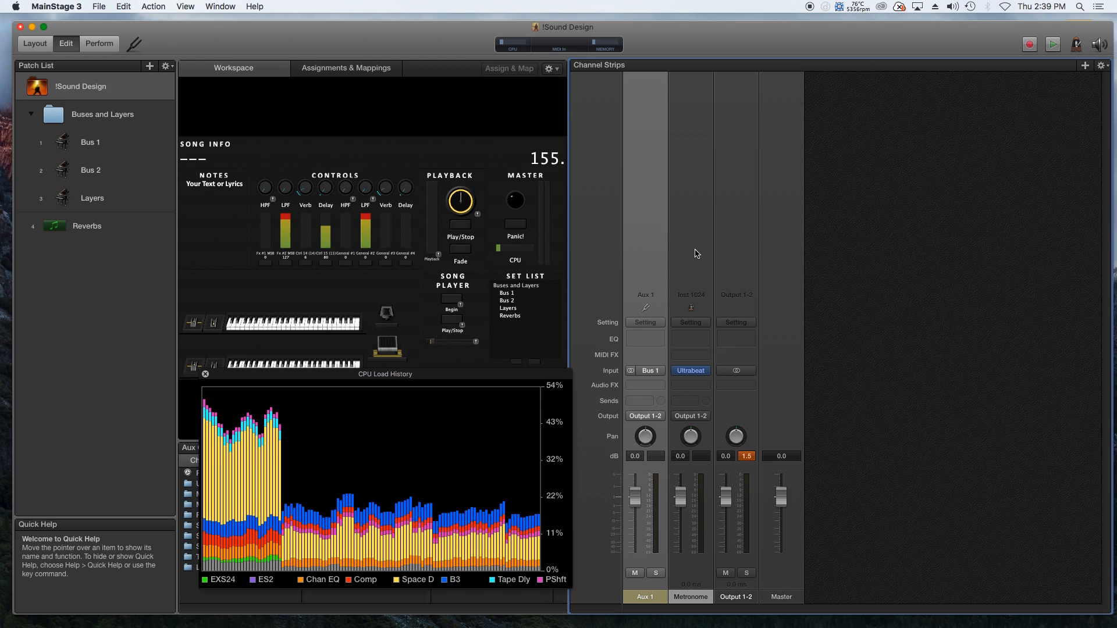
pyautogui.click(663, 373)
pyautogui.moveTo(680, 407)
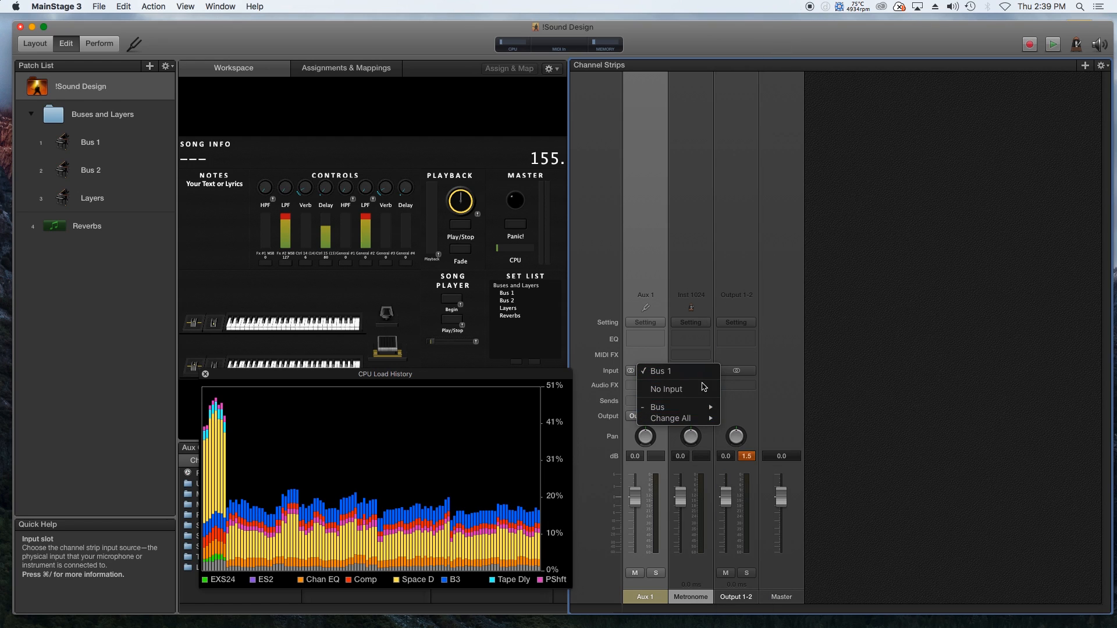
pyautogui.click(909, 261)
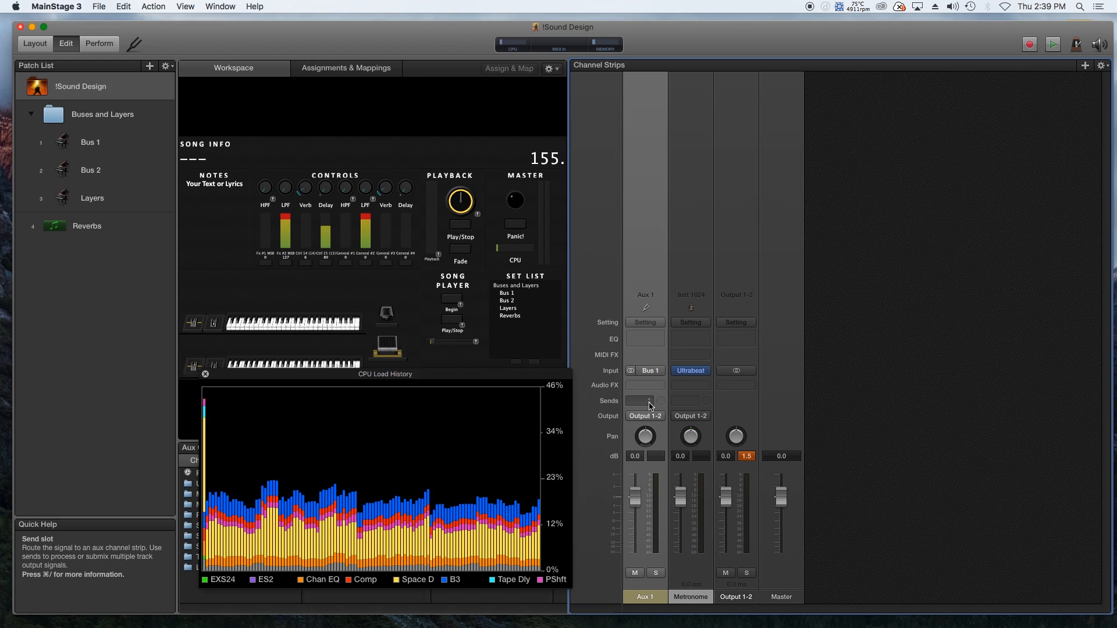
# Insert a Space Designer reverb as the audio effect on the concert-level Aux 1 strip.
pyautogui.click(660, 386)
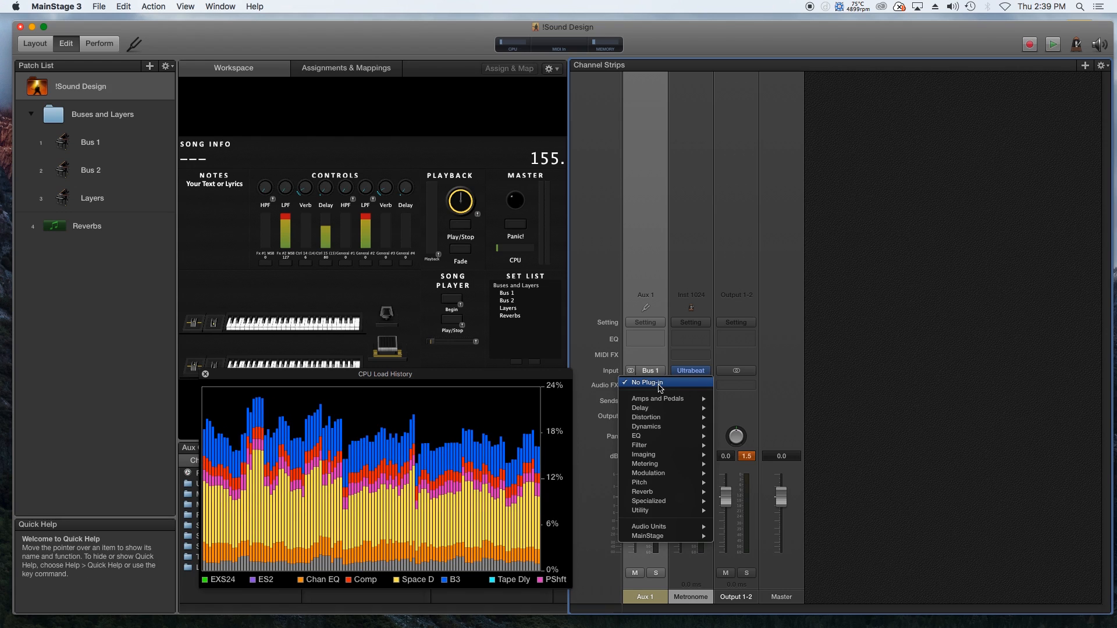
pyautogui.moveTo(692, 492)
pyautogui.moveTo(757, 511)
pyautogui.click(828, 520)
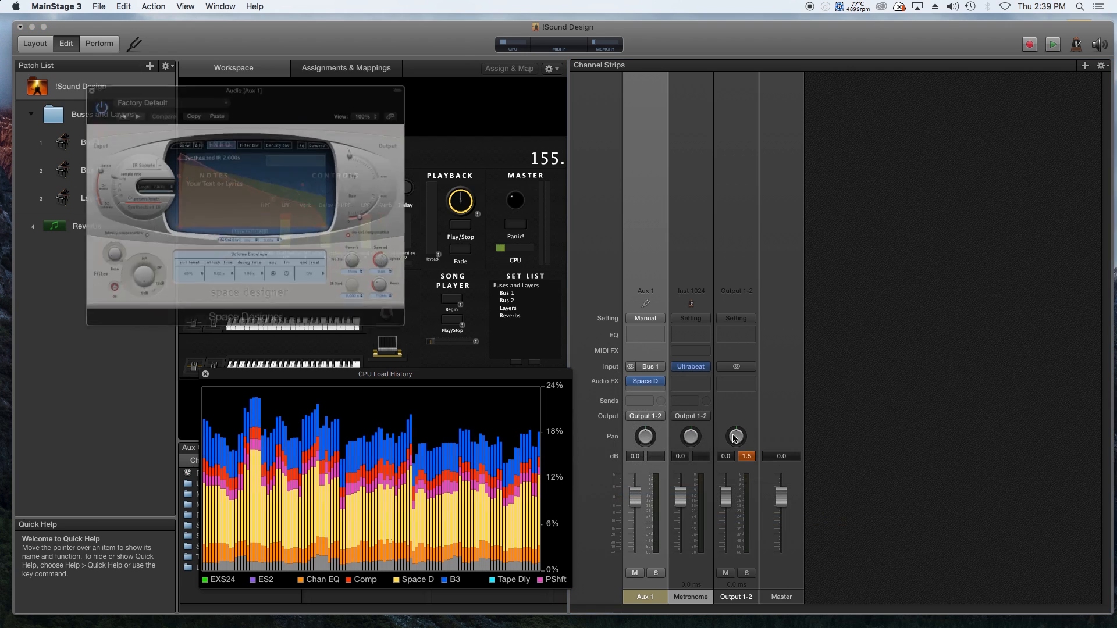
# Load the Large Spaces room preset 01.4s Jazz Vocal Room in Space Designer and close the plug-in window.
pyautogui.click(205, 71)
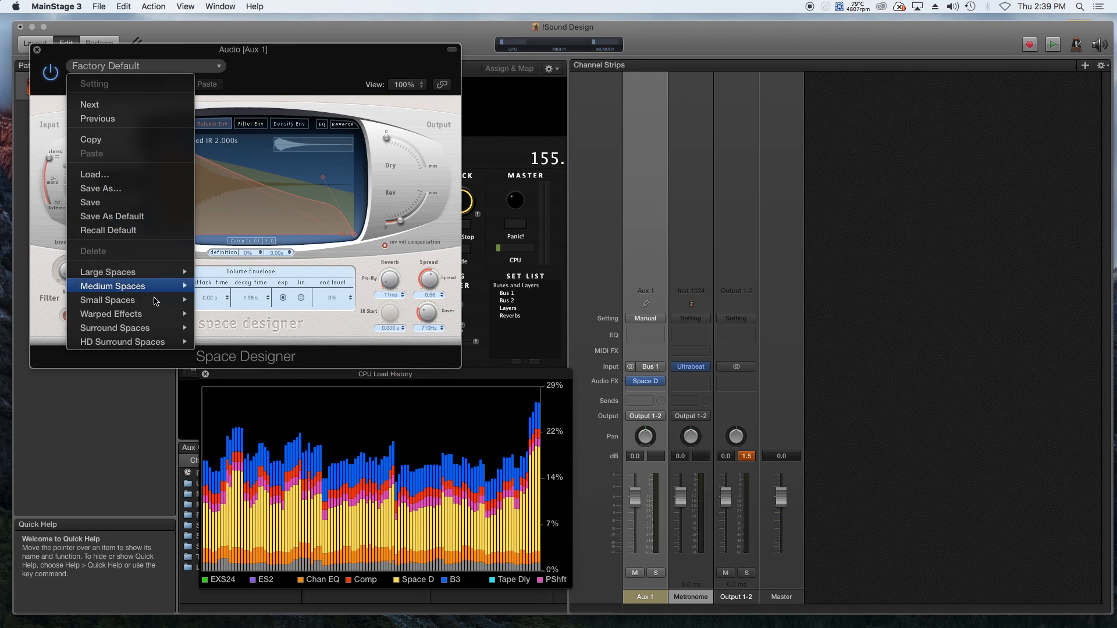
pyautogui.moveTo(145, 272)
pyautogui.moveTo(244, 272)
pyautogui.click(355, 272)
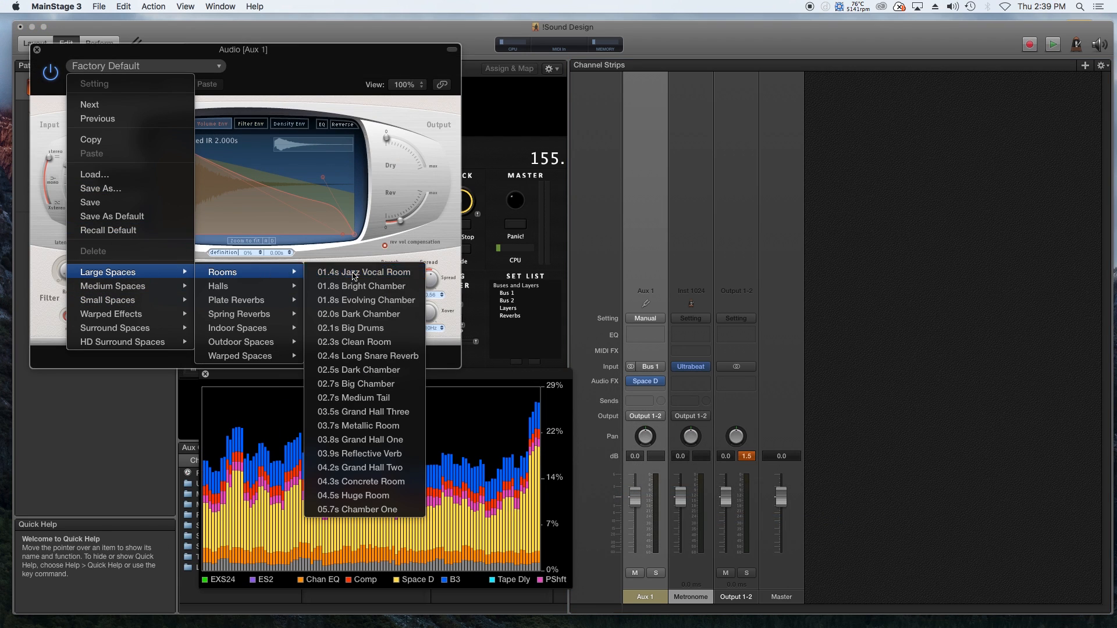
pyautogui.click(37, 53)
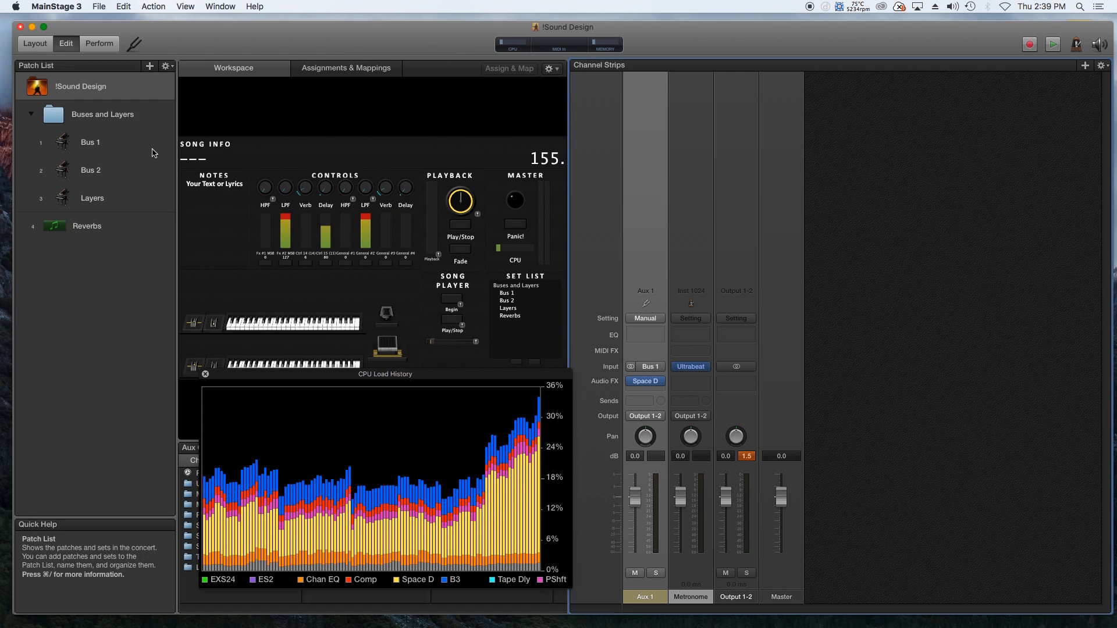
# Remove the Space Designer reverb from the piano and Hillsong B3 strips in the Bus 1 patch.
pyautogui.click(115, 146)
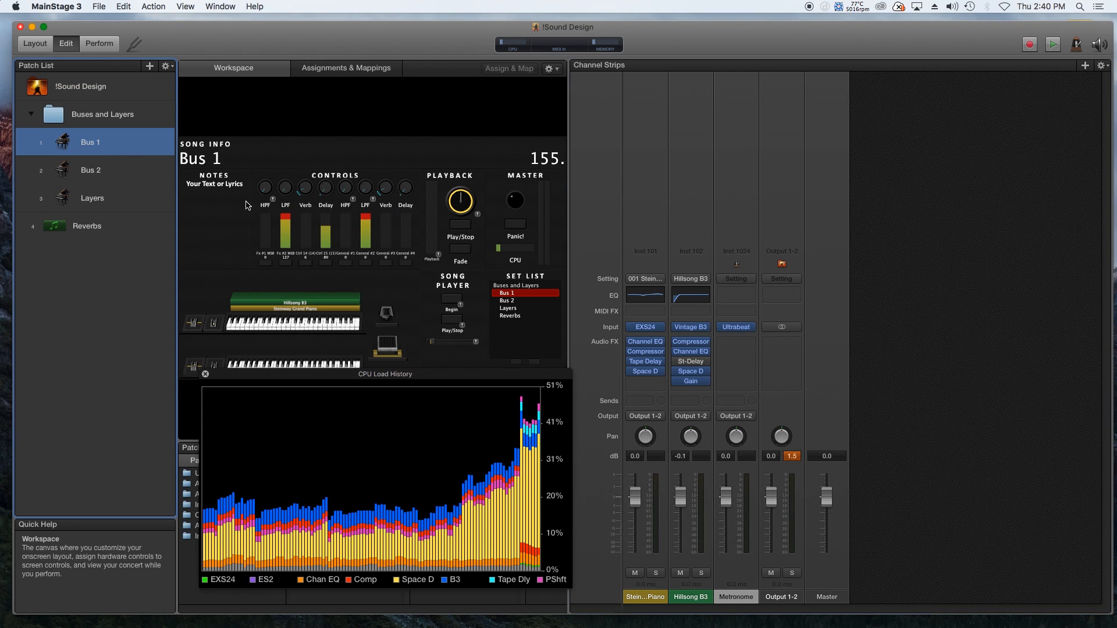
pyautogui.moveTo(708, 384)
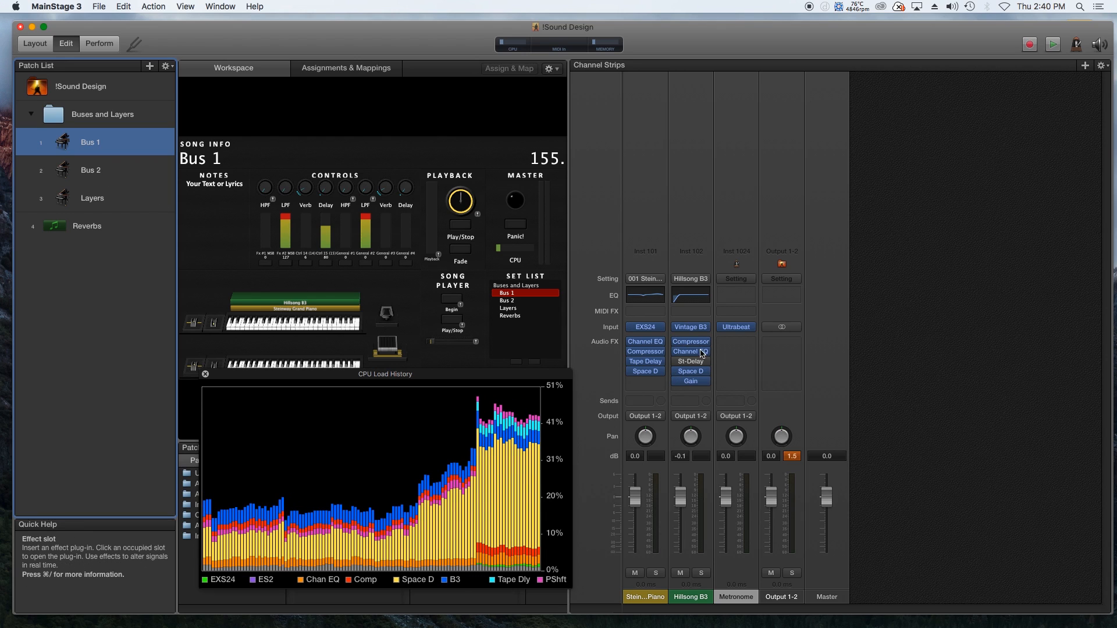
pyautogui.click(662, 374)
pyautogui.click(669, 390)
pyautogui.click(704, 372)
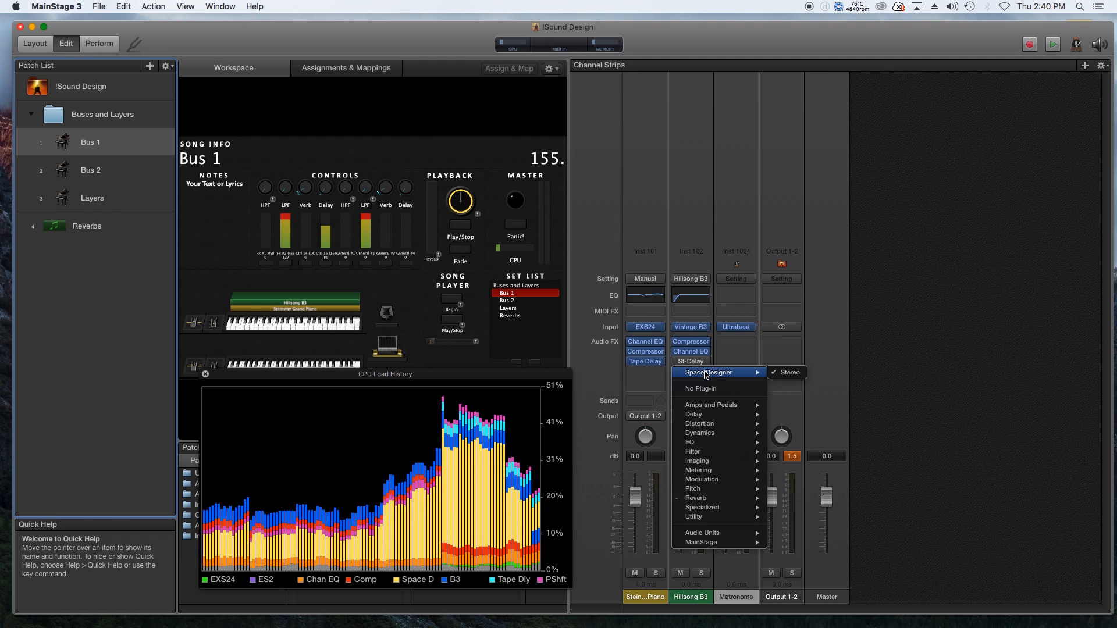
pyautogui.click(700, 388)
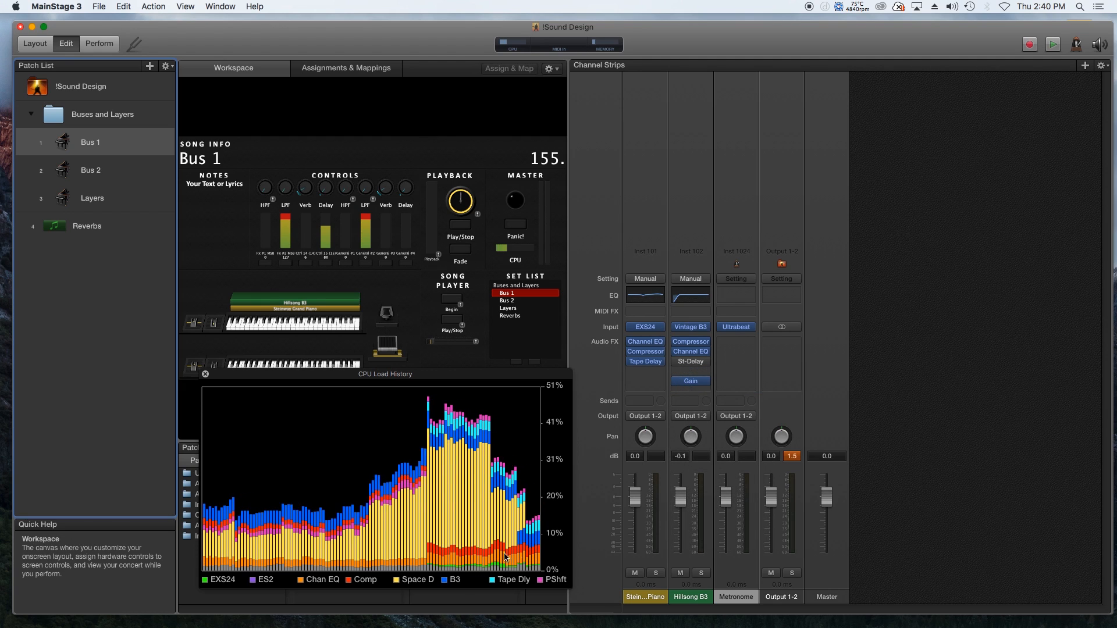
# Remove the Space Designer reverb from the Dirt pad and piano strips in the Bus 2 patch.
pyautogui.press('Down')
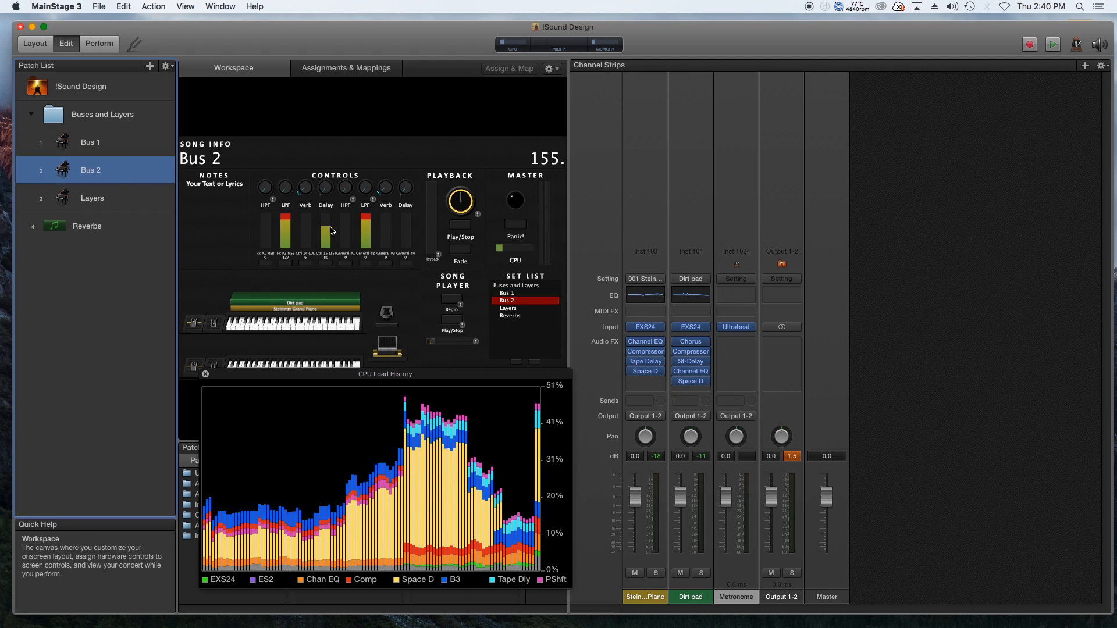
pyautogui.click(707, 383)
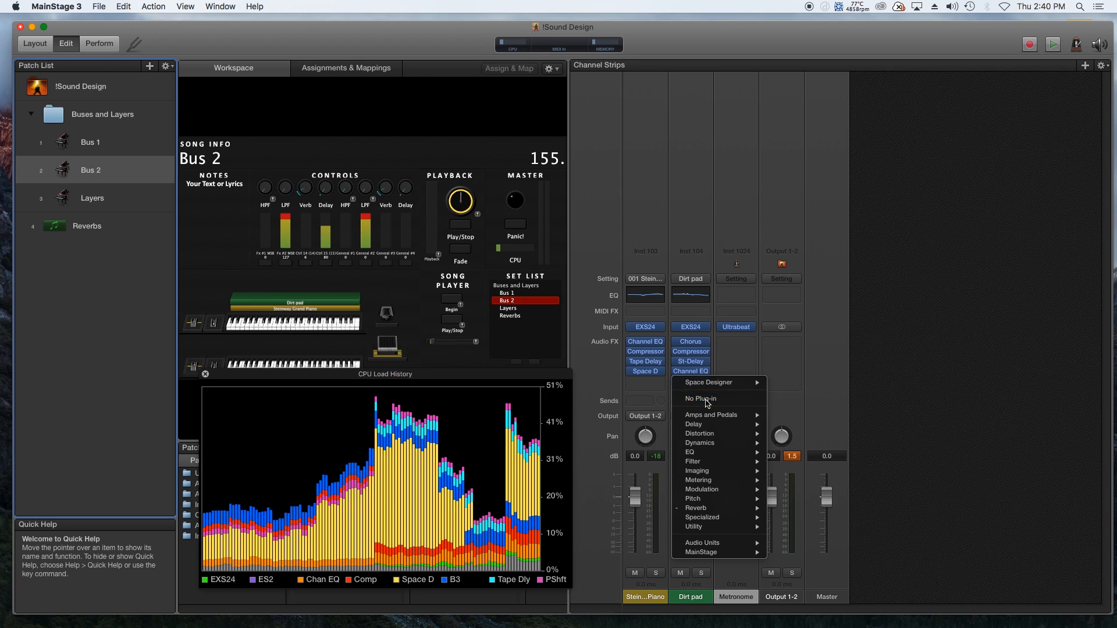
pyautogui.click(701, 399)
pyautogui.click(663, 382)
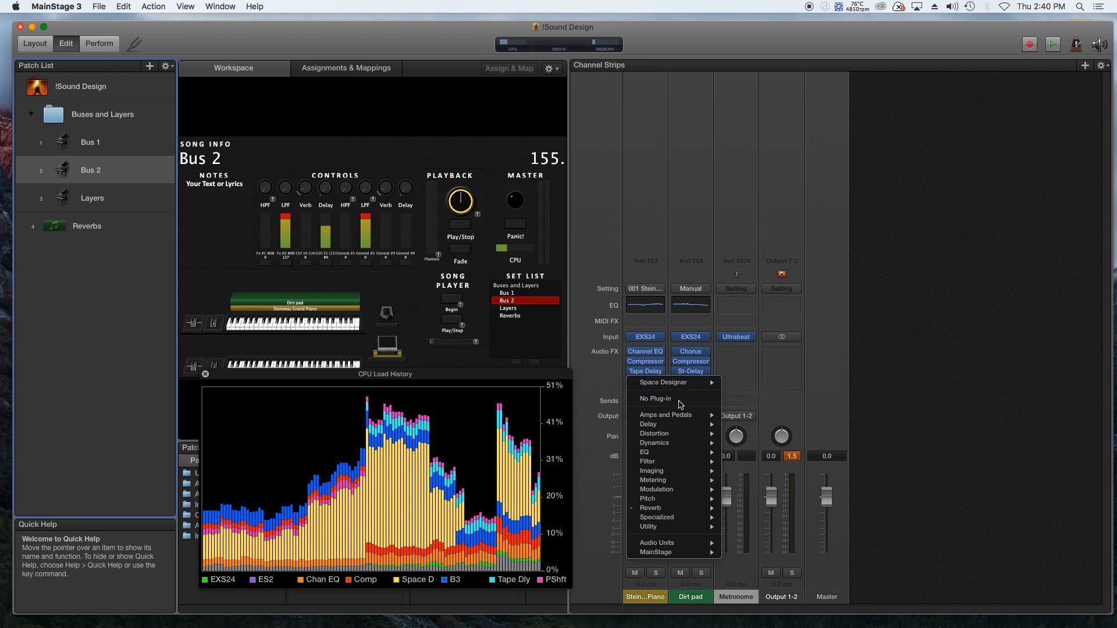
pyautogui.click(678, 400)
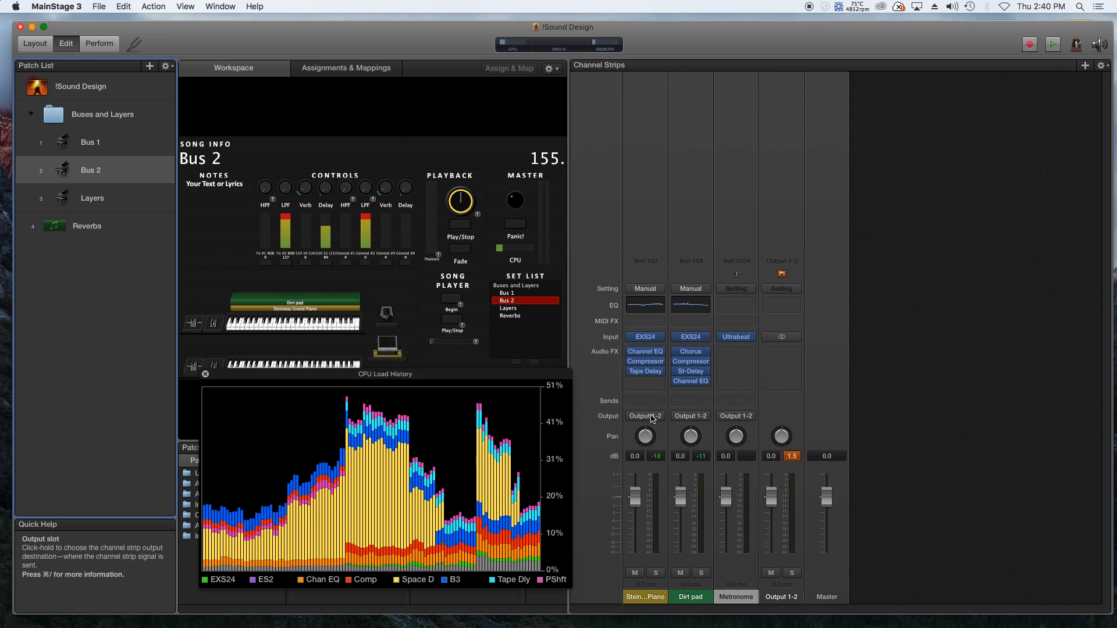
# In the Bus 1 patch, add a send to Bus 1 (Aux 1) on the piano strip and raise its level to about -13.9 dB.
pyautogui.click(138, 144)
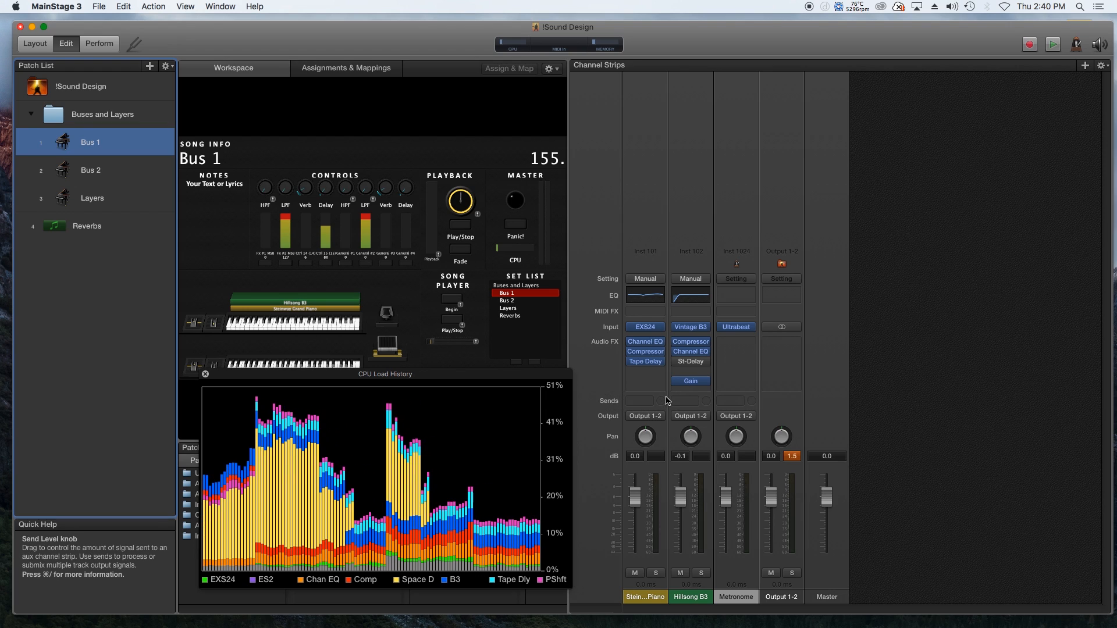
pyautogui.rightClick(665, 398)
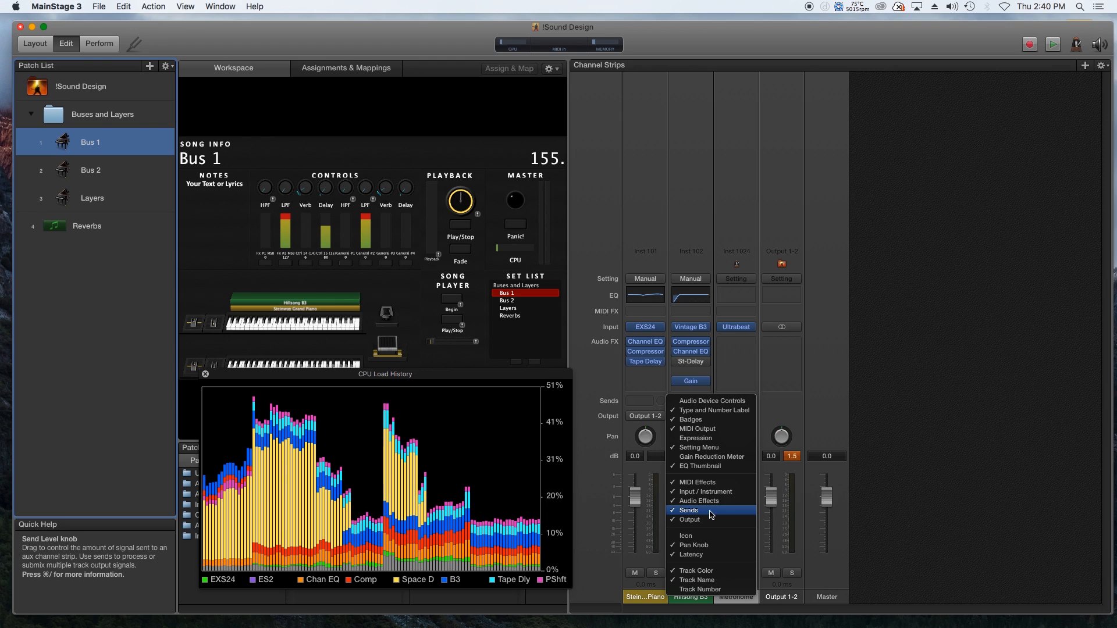
pyautogui.click(600, 398)
pyautogui.click(651, 401)
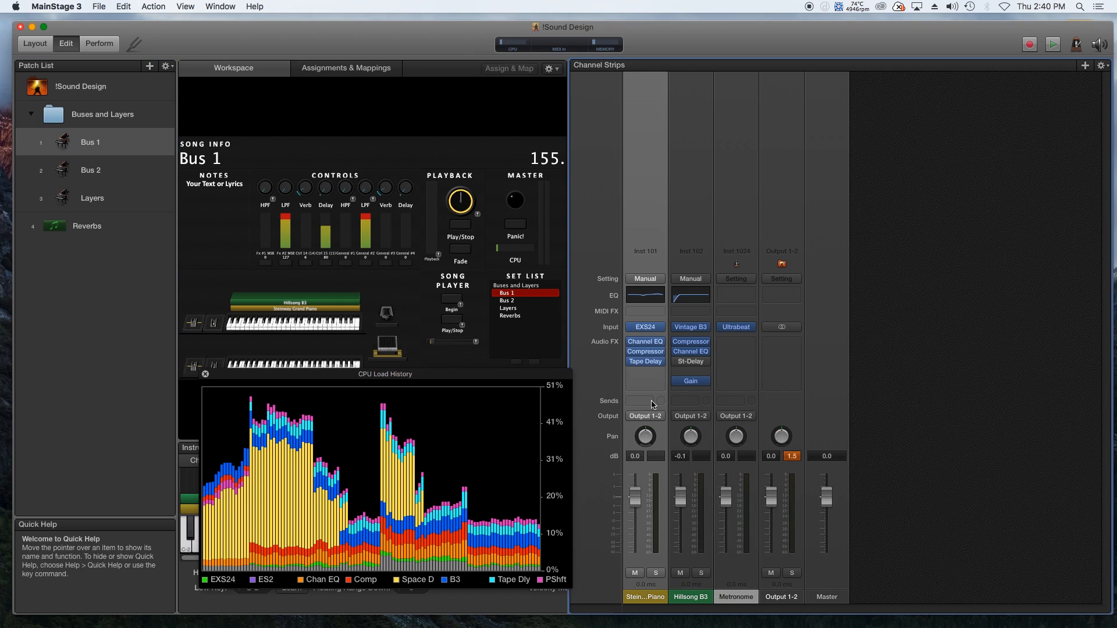
pyautogui.moveTo(664, 459)
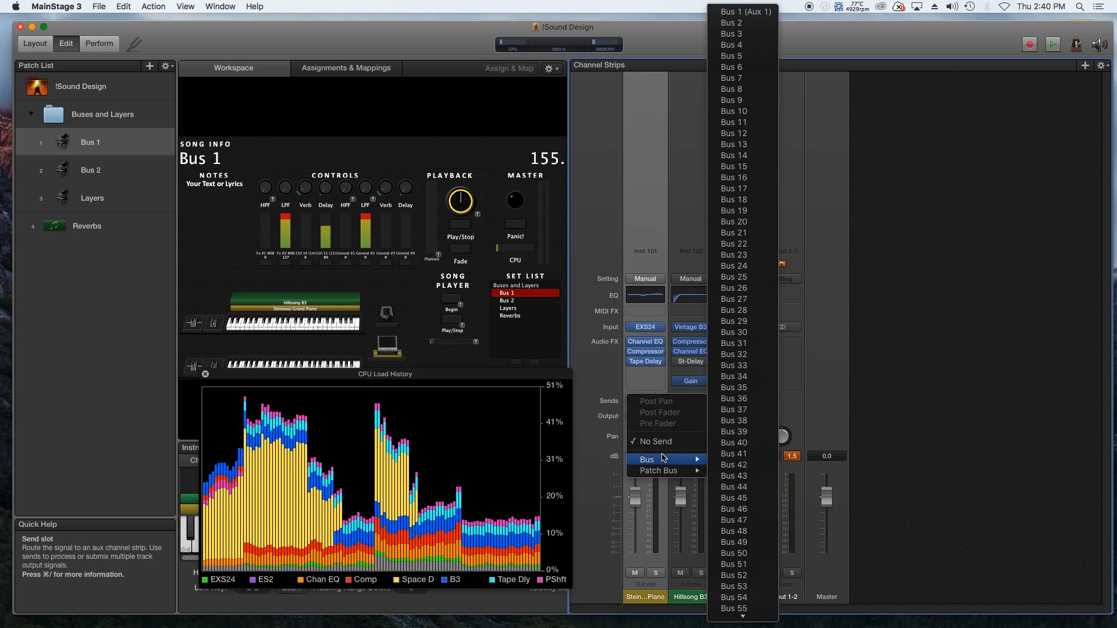
pyautogui.click(760, 12)
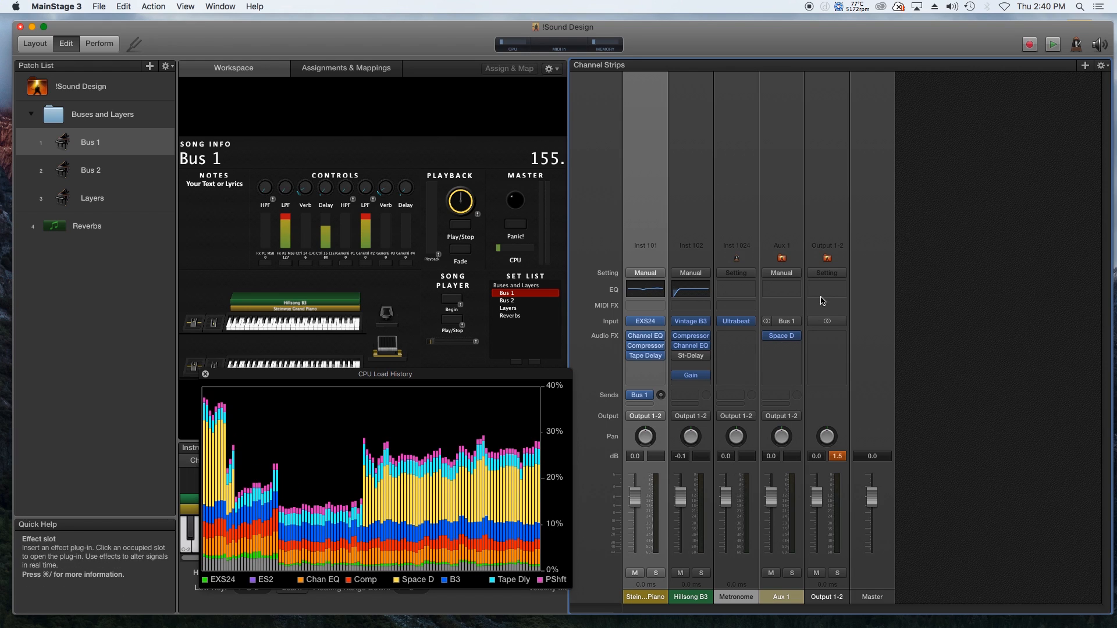
pyautogui.moveTo(661, 395); pyautogui.dragTo(664, 357)
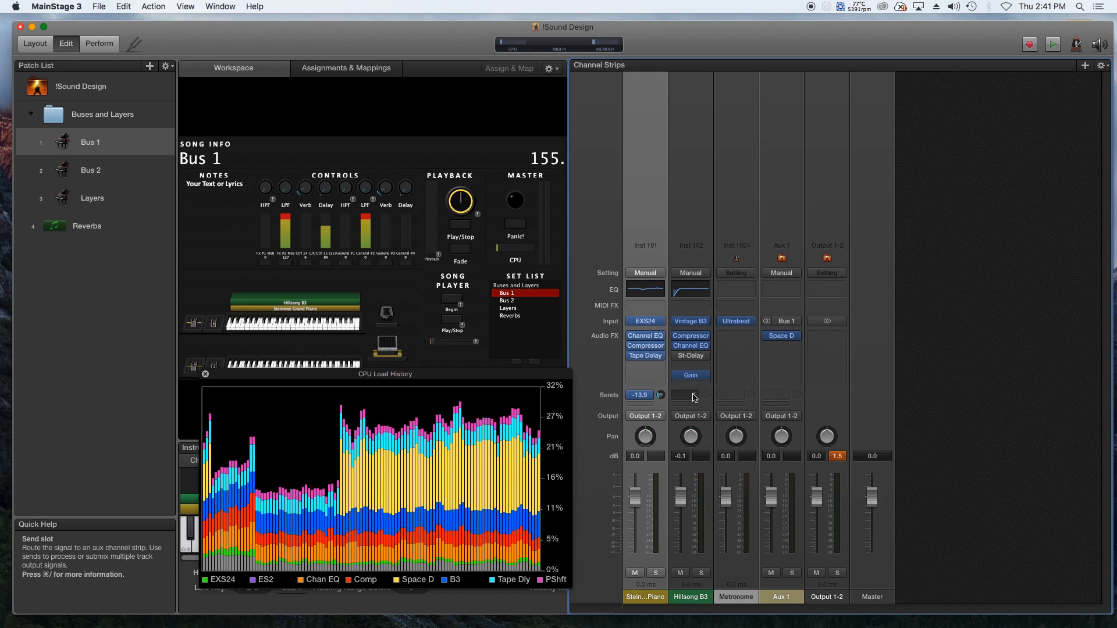
# Raise the reverb output level in the Aux 1 strip's Space Designer and close the plug-in window.
pyautogui.click(769, 339)
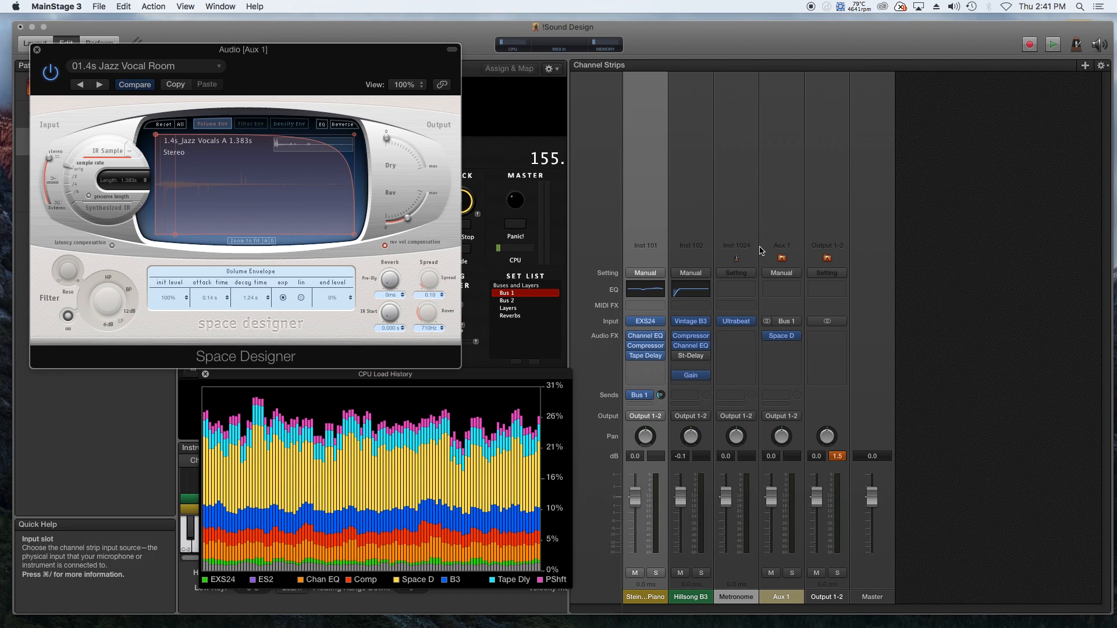
pyautogui.moveTo(407, 218); pyautogui.dragTo(416, 217)
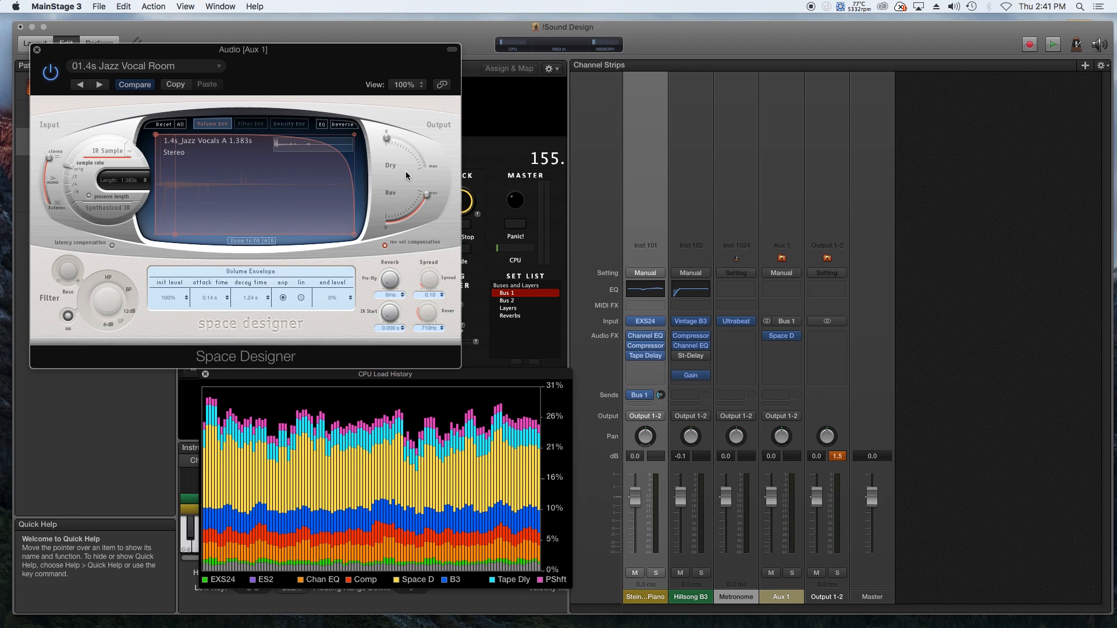
pyautogui.press('super+w')
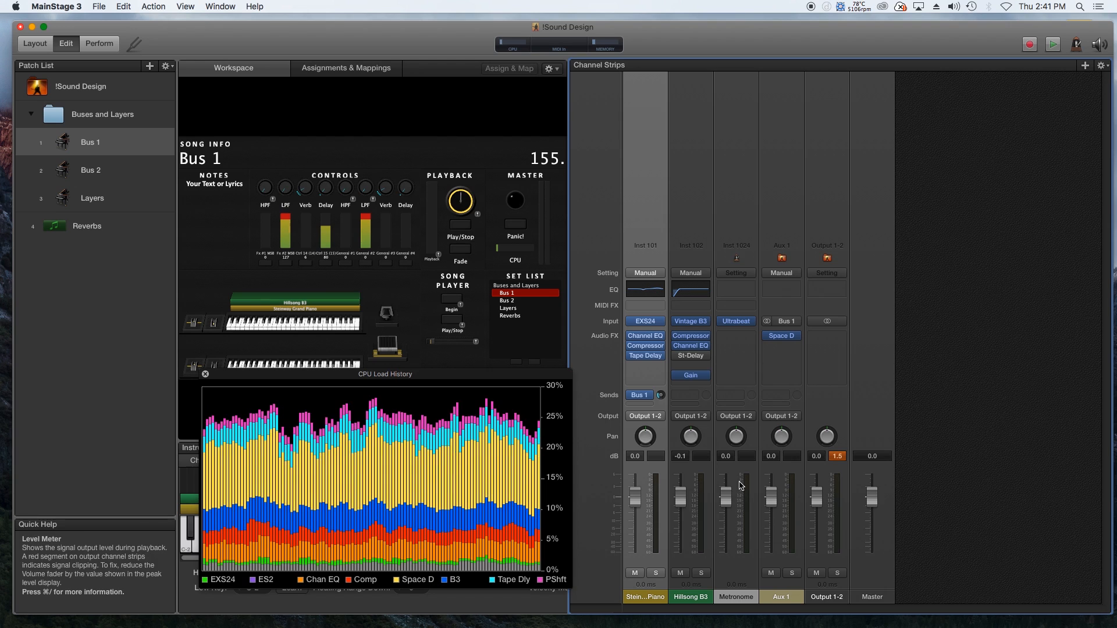
# Mute the Hillsong B3 strip and try different Bus 1 send levels on the piano strip, including about +5.7 dB.
pyautogui.click(680, 573)
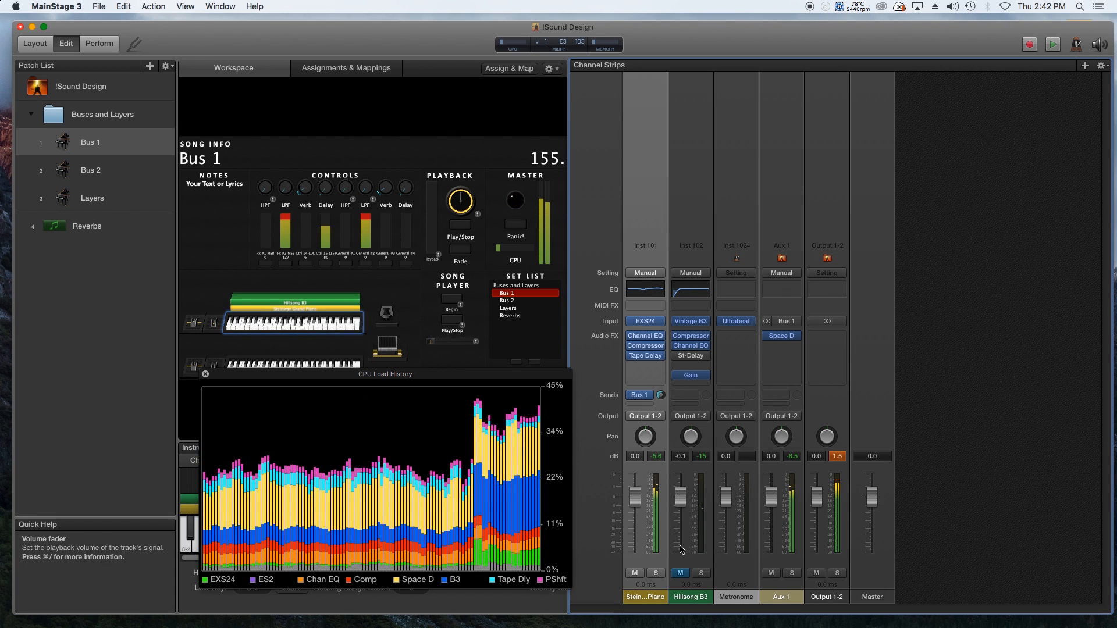
pyautogui.moveTo(661, 395); pyautogui.dragTo(657, 341)
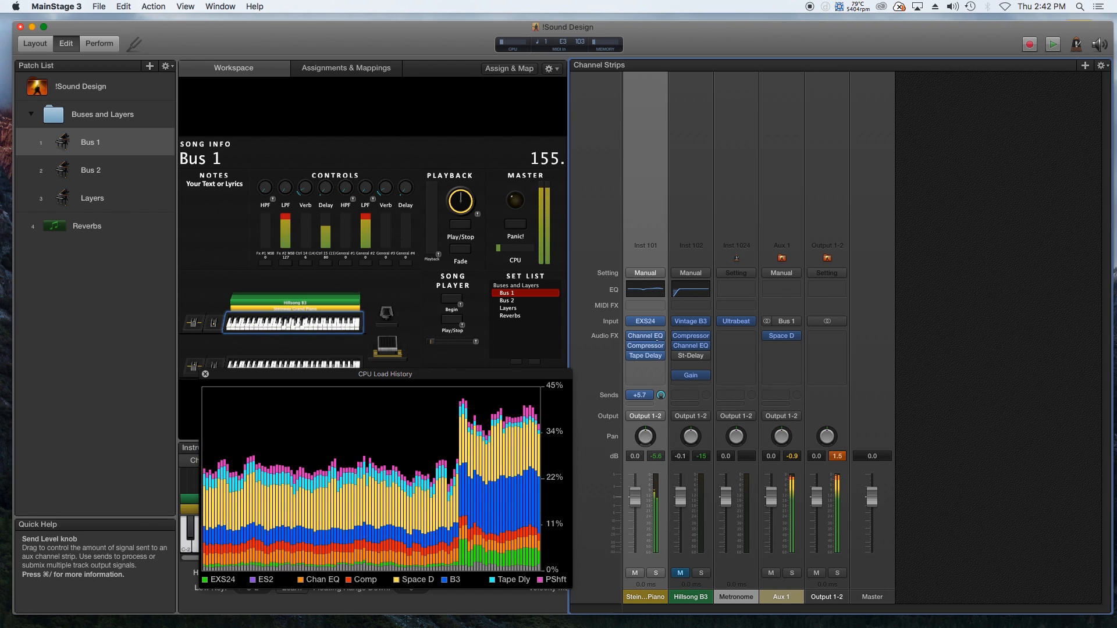
pyautogui.moveTo(661, 395); pyautogui.dragTo(681, 361)
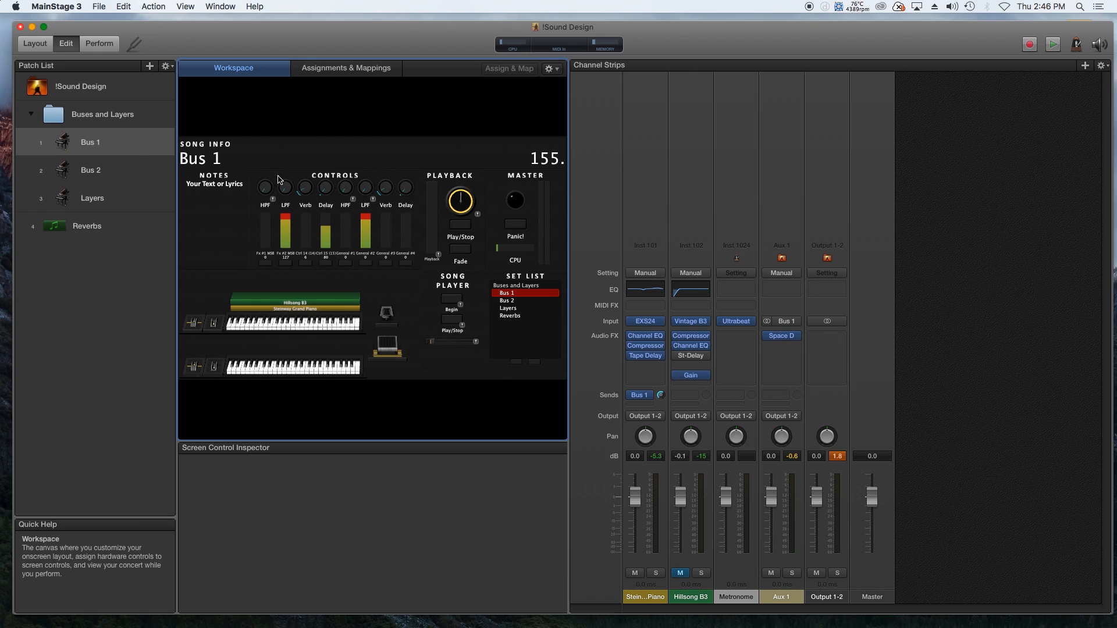
# Map the first Verb knob in the Bus 1 patch to the Steinway Grand Piano's Bus 1 send level.
pyautogui.click(305, 187)
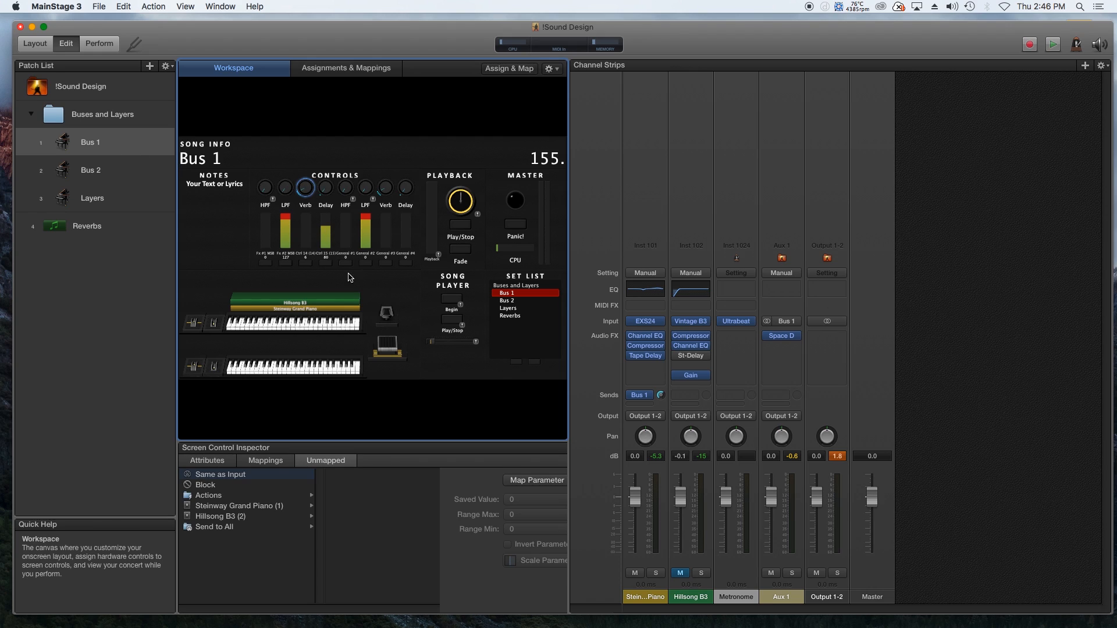
pyautogui.click(303, 506)
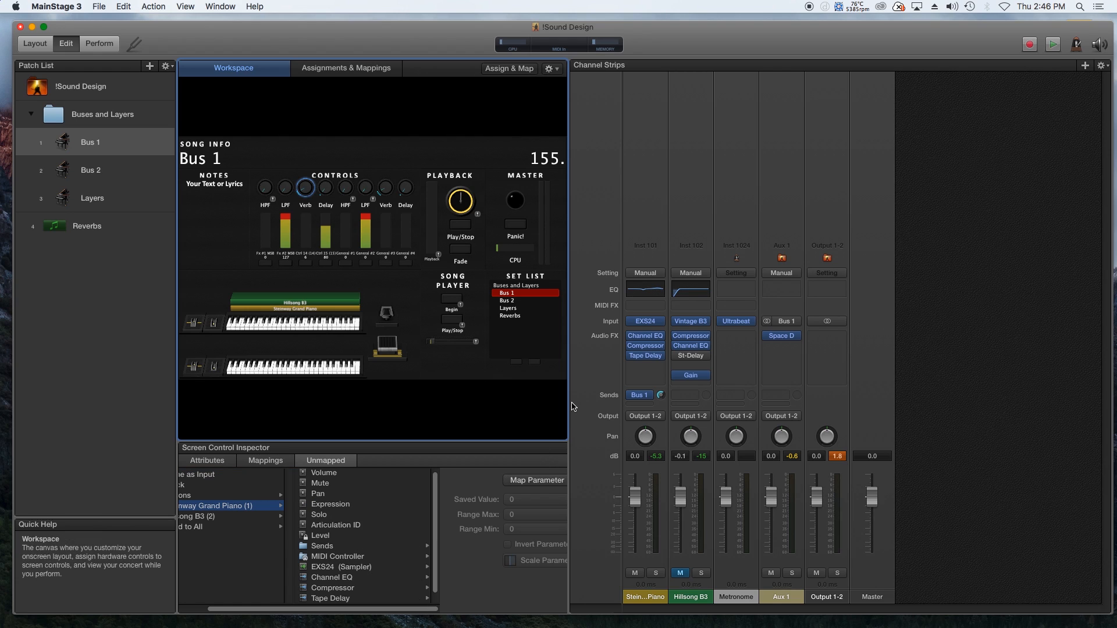
pyautogui.click(359, 547)
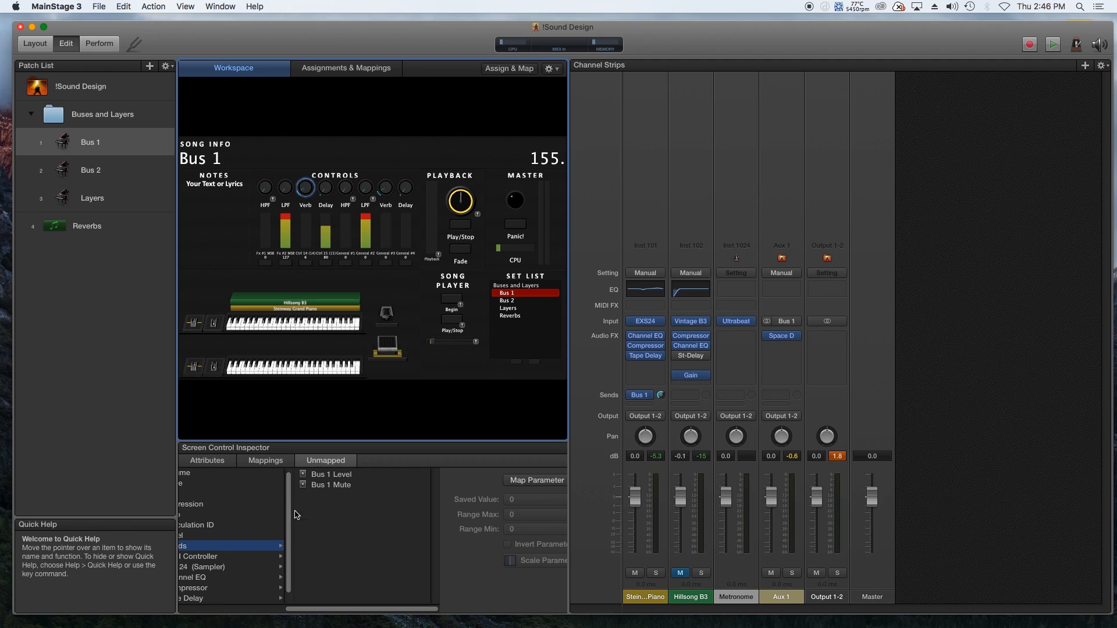
pyautogui.click(344, 475)
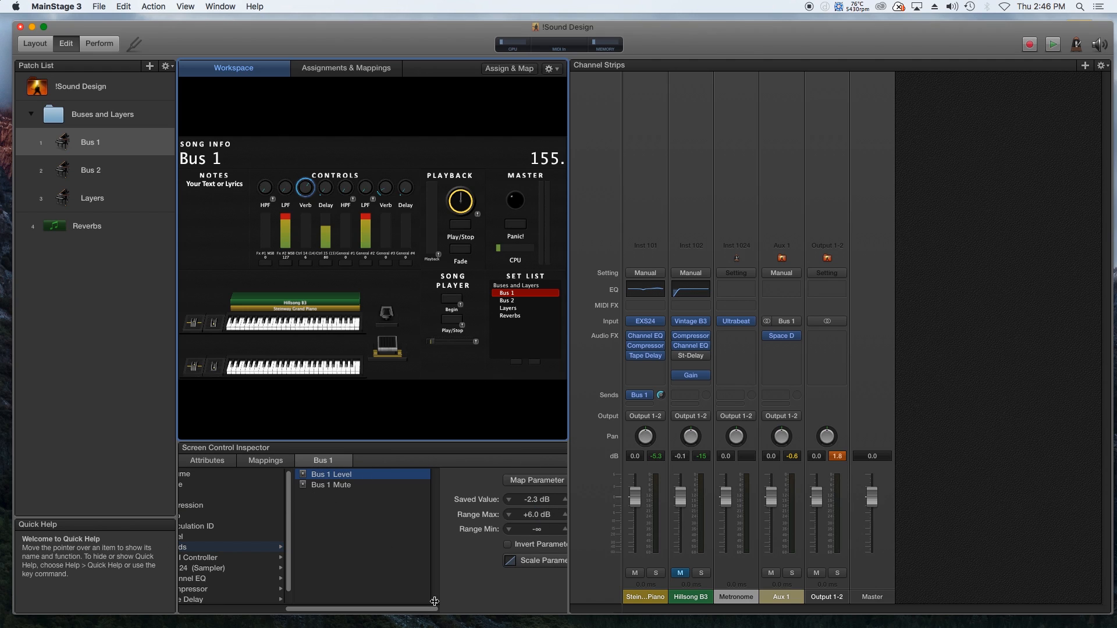
# Set both the range maximum and the saved value of the Verb knob's Bus 1 level mapping to 0 dB.
pyautogui.click(541, 518)
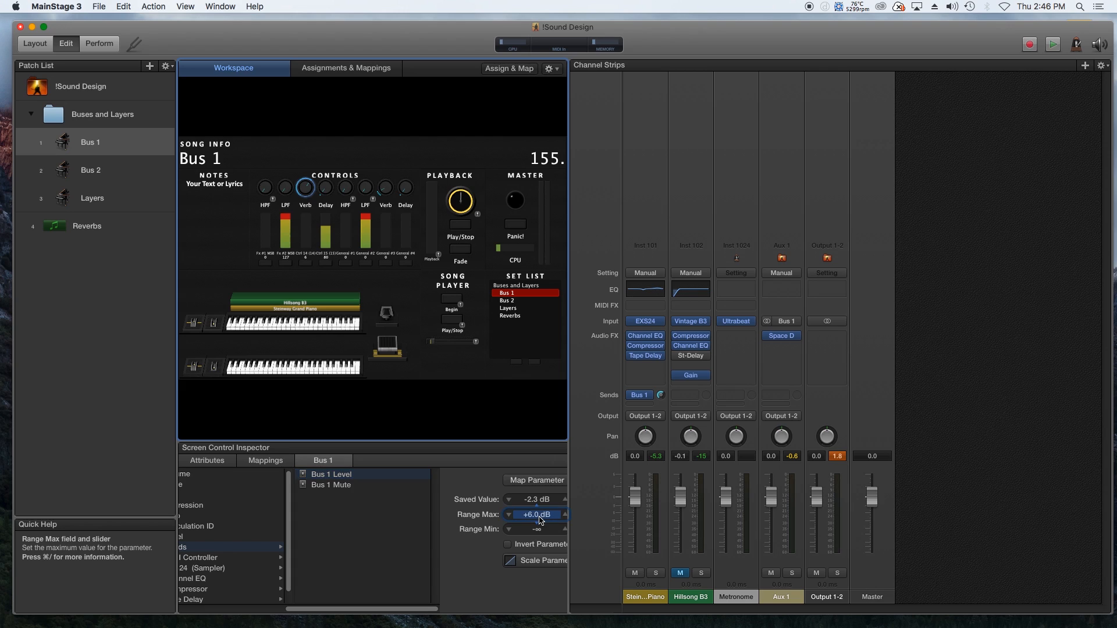
pyautogui.write('0')
pyautogui.press('Return')
pyautogui.click(525, 503)
pyautogui.write('0')
pyautogui.press('Return')
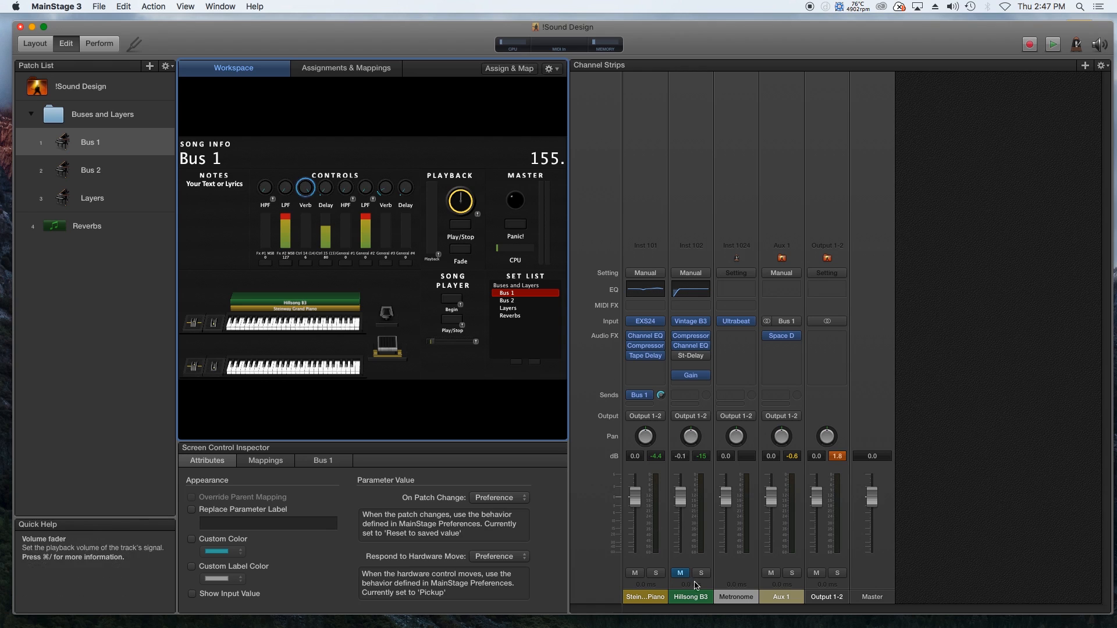
# Add a send to Bus 1 (Aux 1) on the Hillsong B3 strip, raise its level and unmute the strip.
pyautogui.click(684, 395)
pyautogui.moveTo(712, 453)
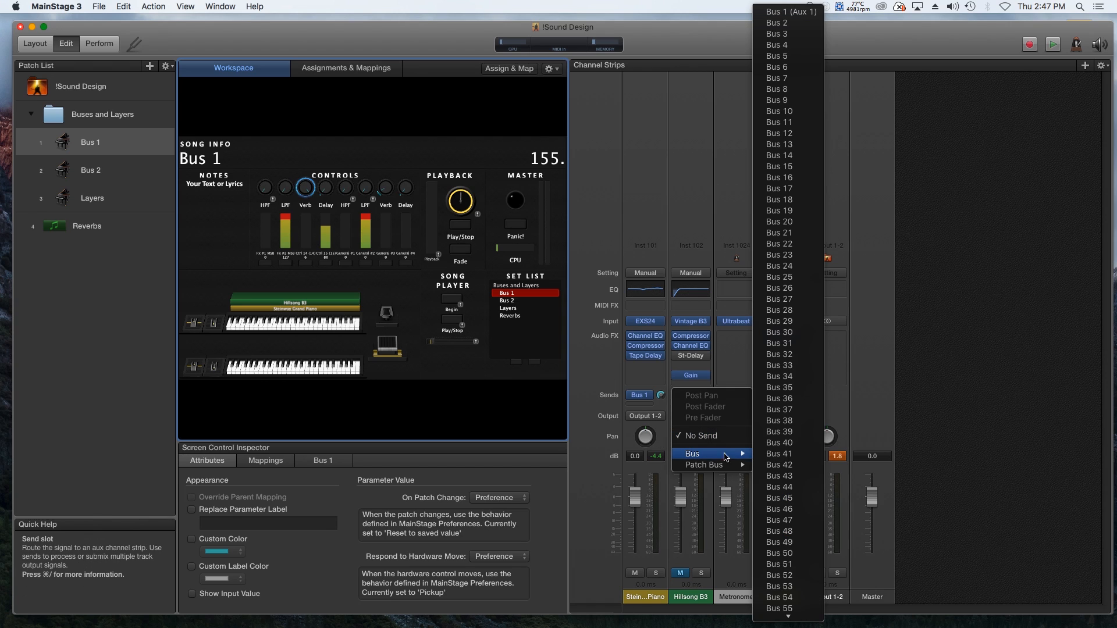
pyautogui.click(798, 13)
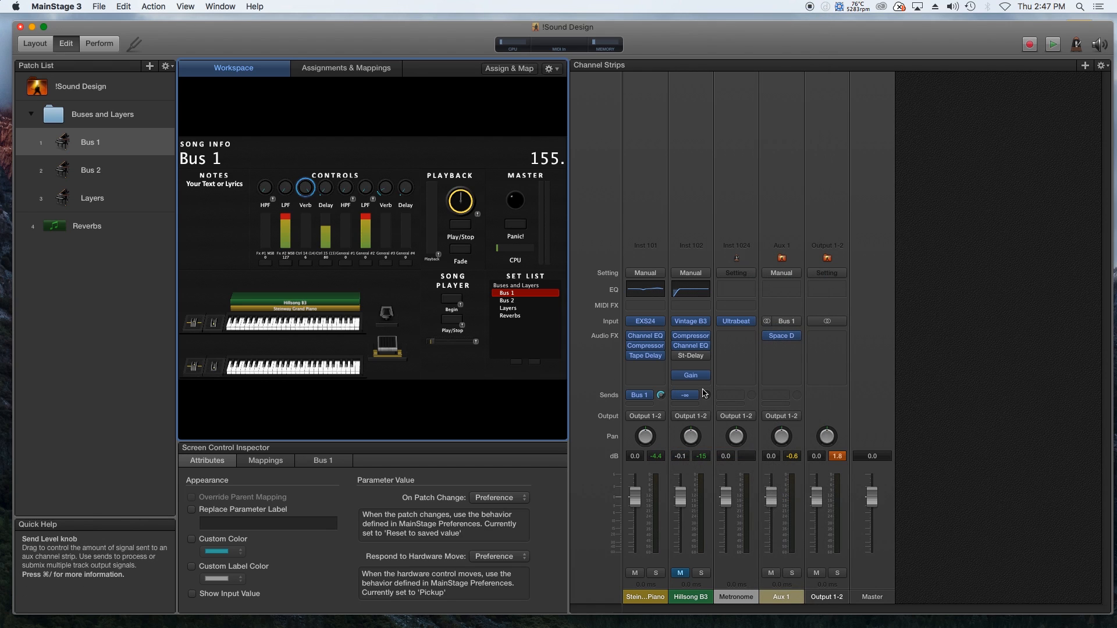
pyautogui.click(680, 574)
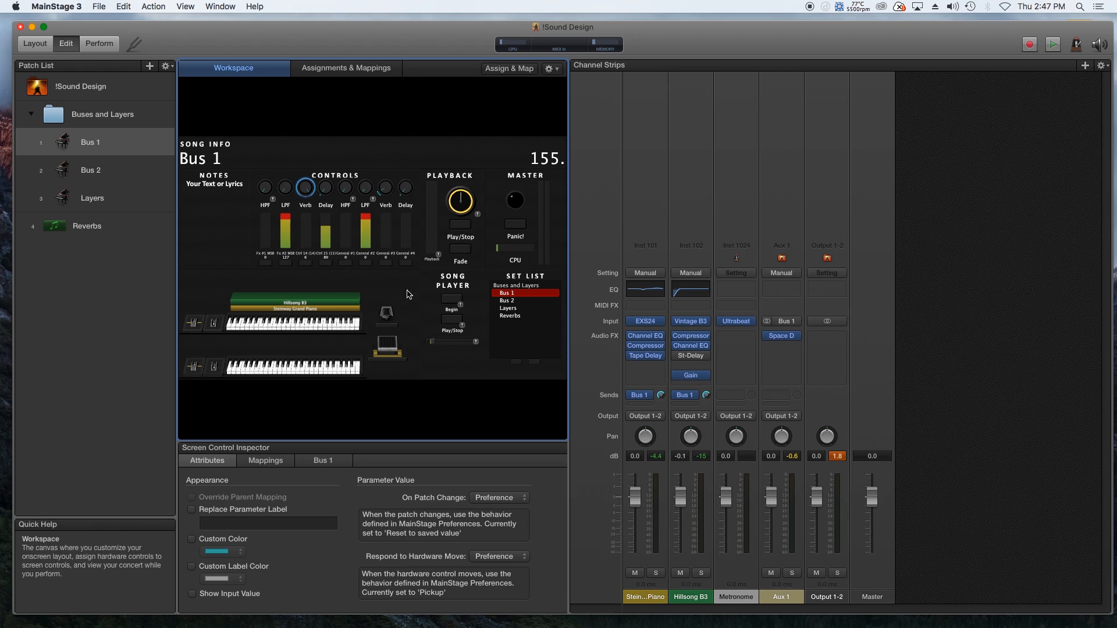
# Test the Verb knob's range and review its Bus 1 mapping and the other parameters available for mapping.
pyautogui.moveTo(305, 190); pyautogui.dragTo(309, 238)
pyautogui.click(324, 144)
pyautogui.moveTo(308, 189); pyautogui.dragTo(313, 187)
pyautogui.click(277, 465)
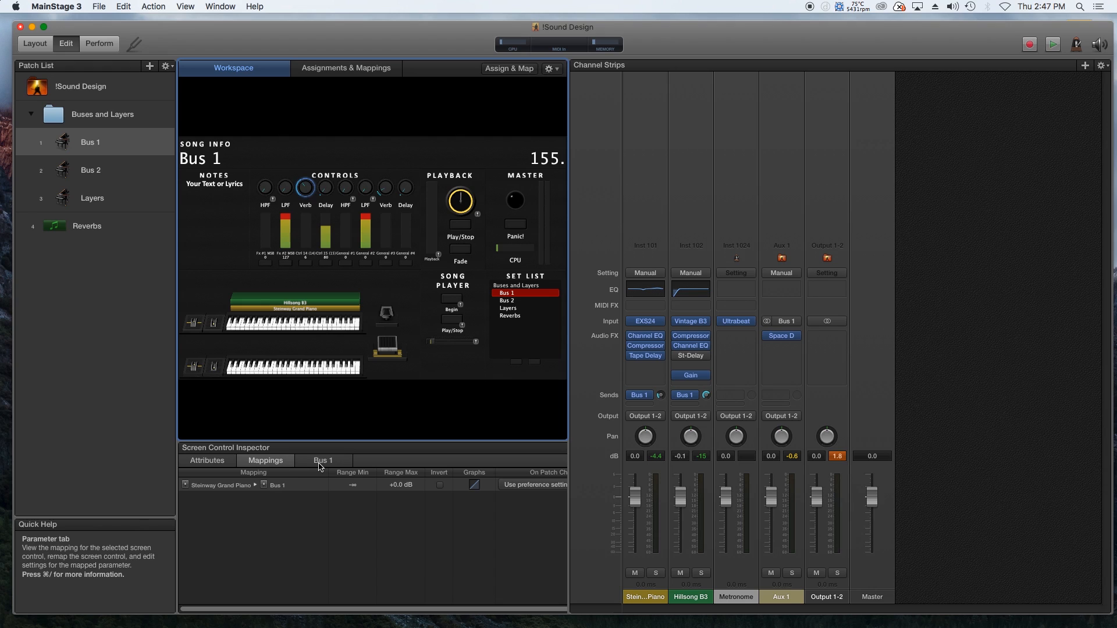
pyautogui.click(315, 465)
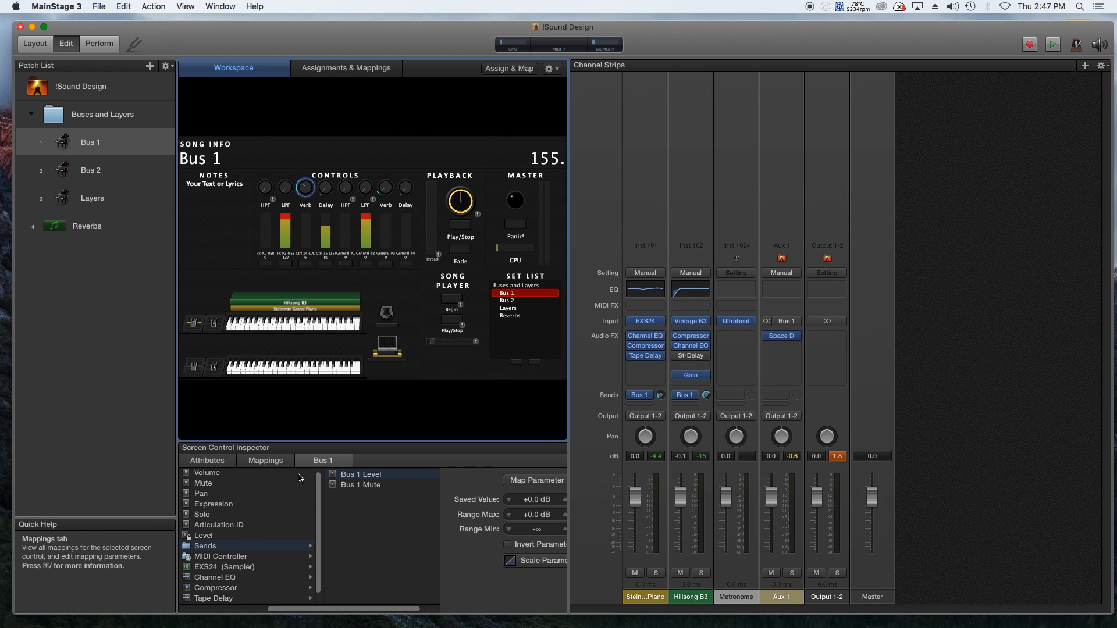
pyautogui.moveTo(293, 608); pyautogui.dragTo(203, 606)
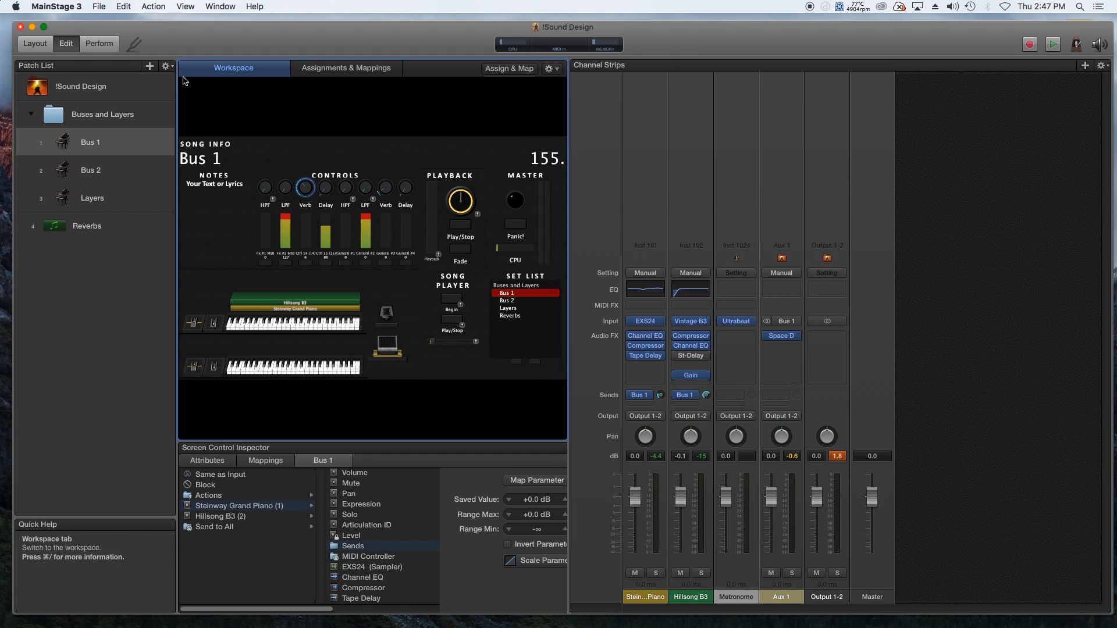
# At the concert level, map the Verb knob to the Aux 1 volume with a range maximum of 0 dB.
pyautogui.click(137, 87)
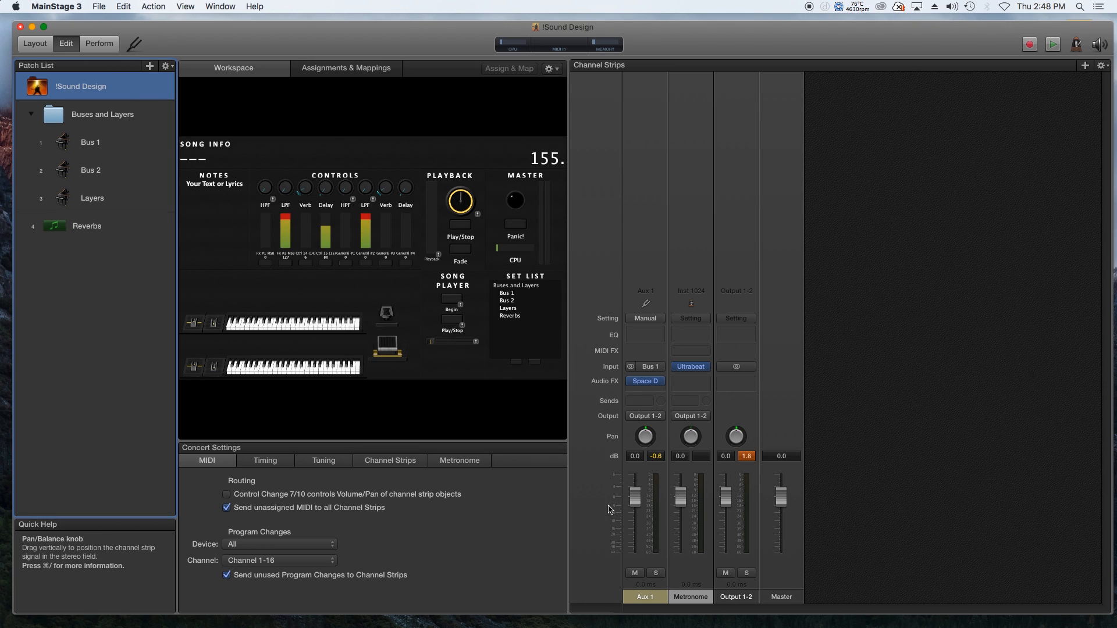
pyautogui.click(182, 111)
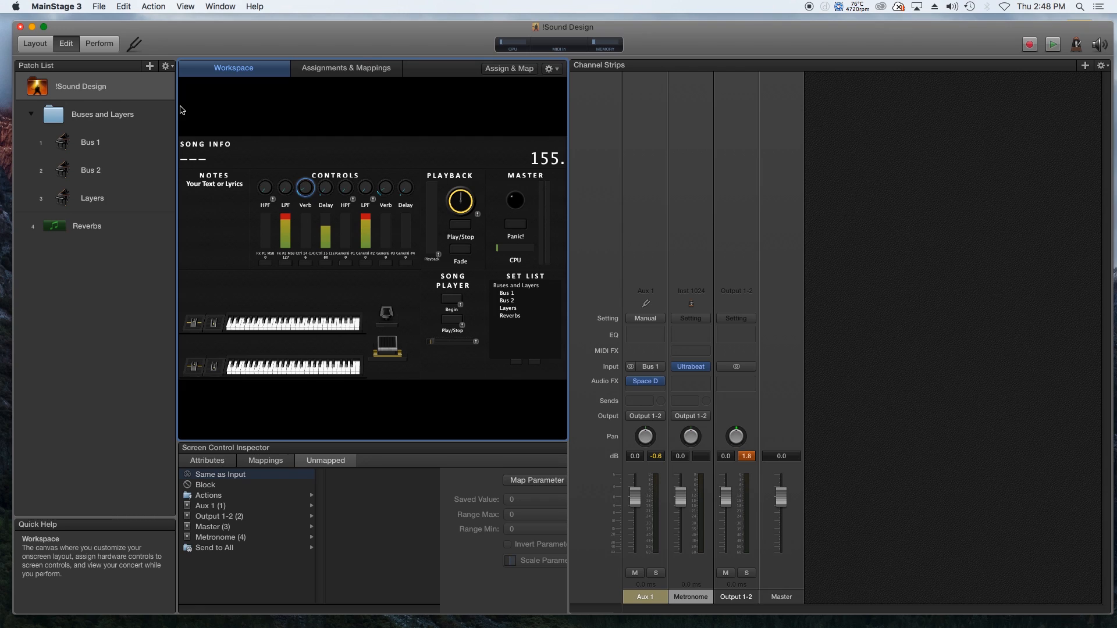
pyautogui.click(211, 507)
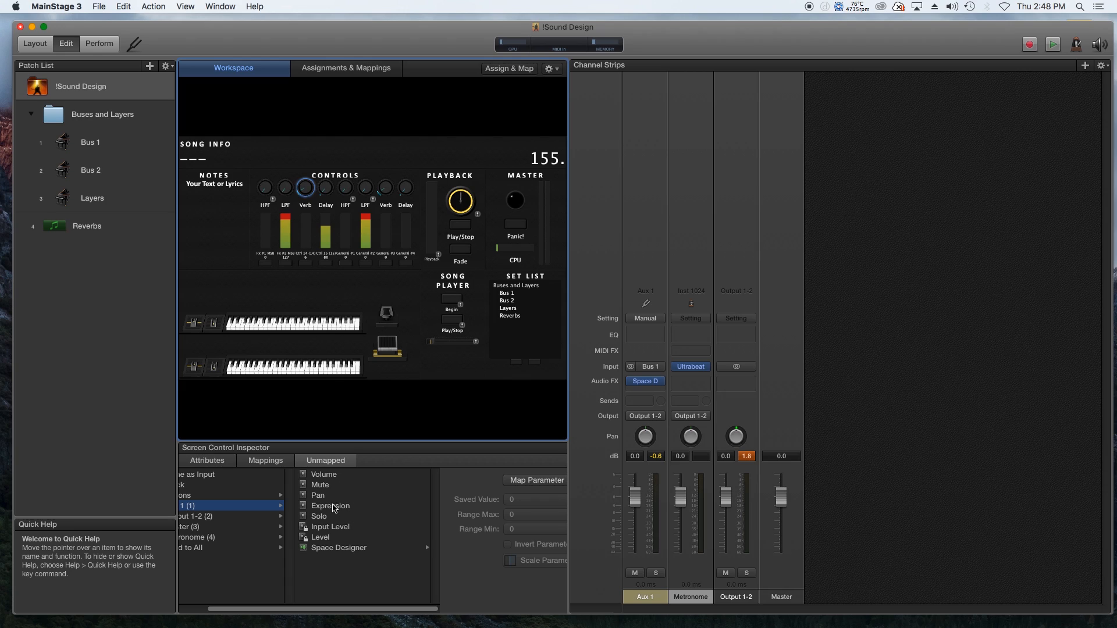
pyautogui.click(334, 474)
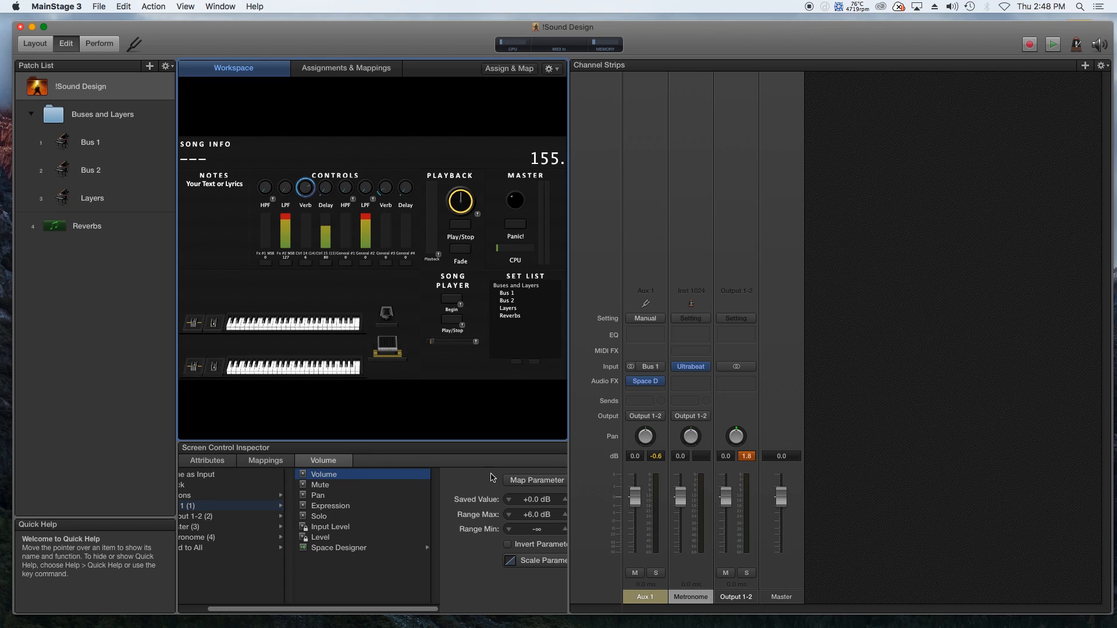
pyautogui.click(534, 515)
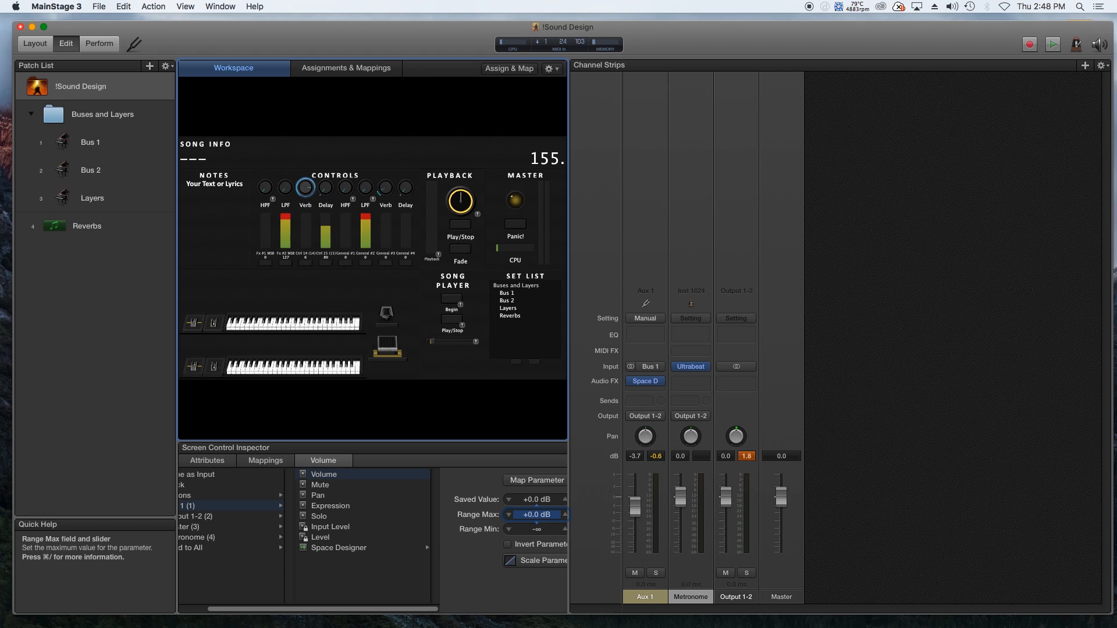
# Return to the Bus 1 patch and move Space Designer down two effect slots on the Aux 1 strip.
pyautogui.click(149, 87)
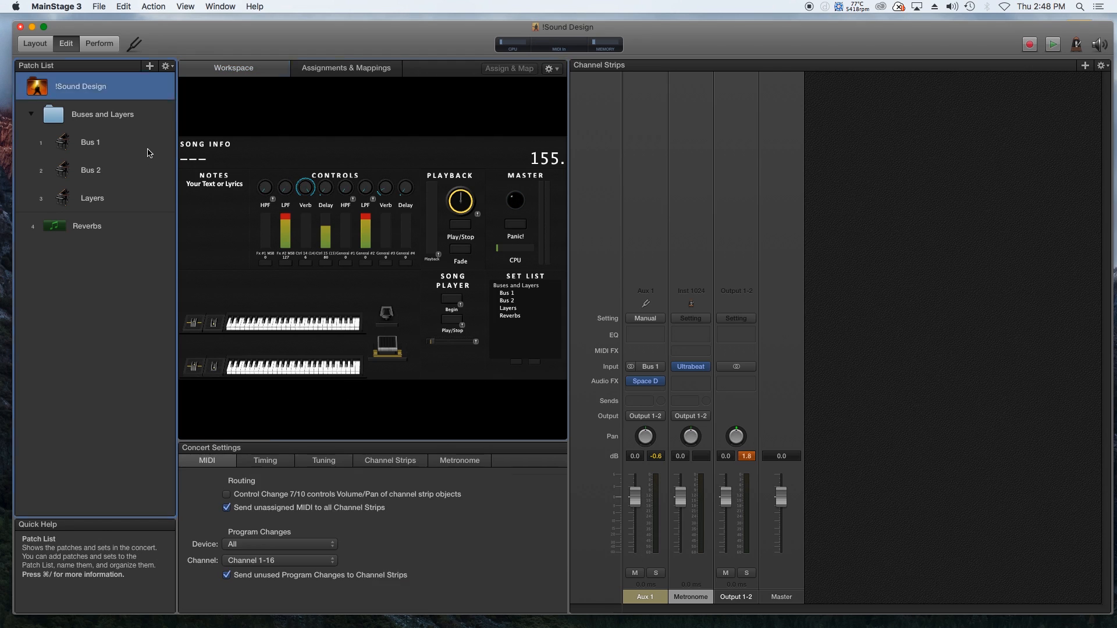
pyautogui.click(148, 153)
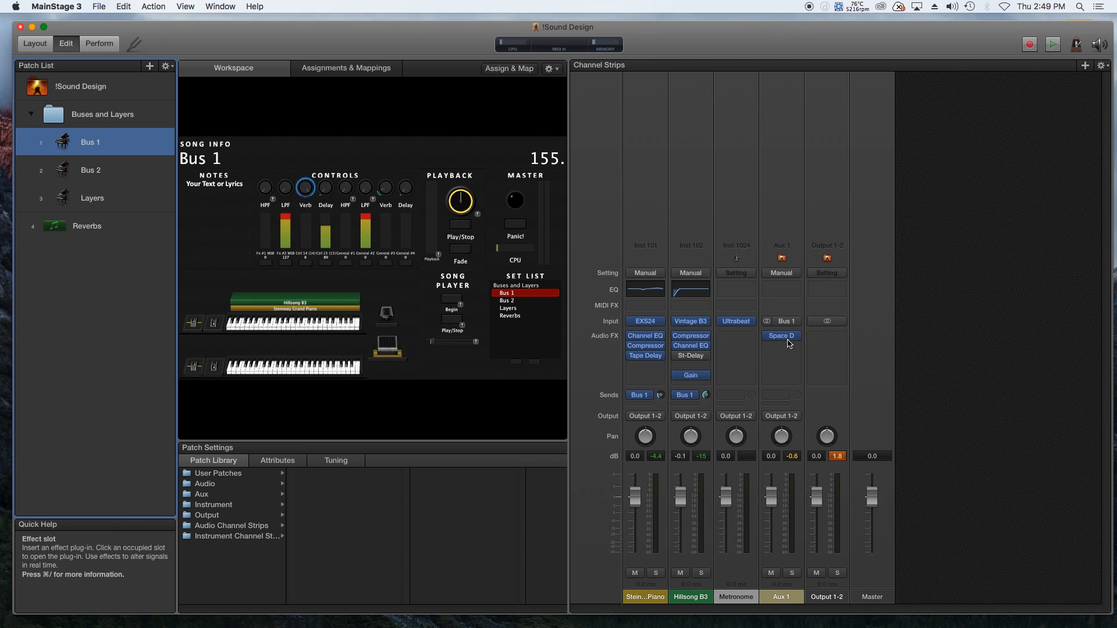
pyautogui.moveTo(794, 335); pyautogui.dragTo(789, 355)
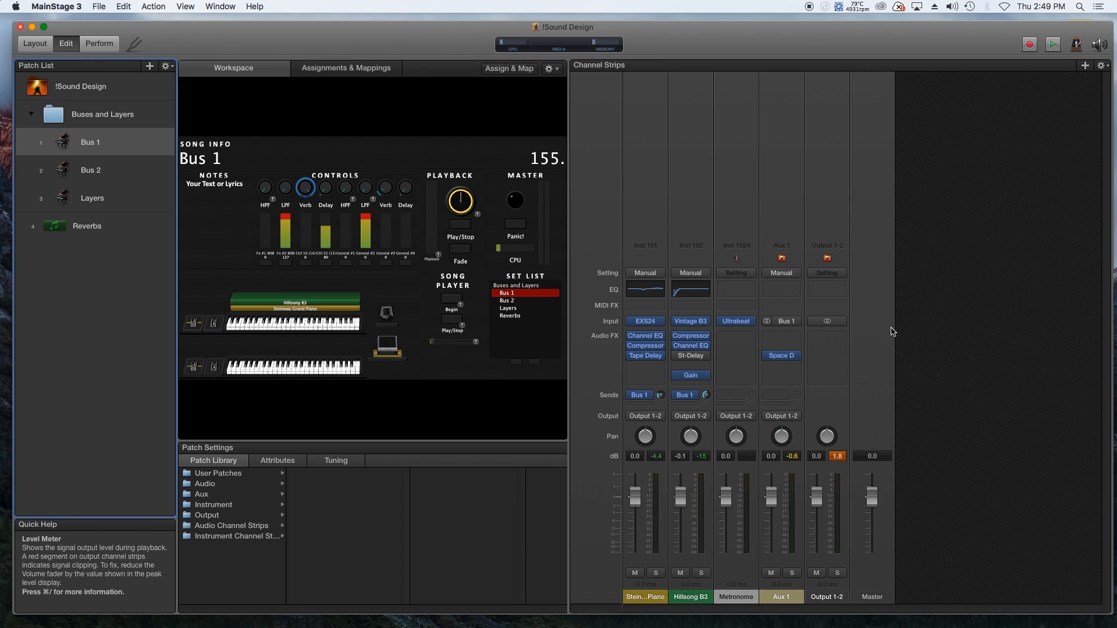
# Review the strips in the Layers patch and show the CPU load history, placing its window below the workspace.
pyautogui.click(101, 208)
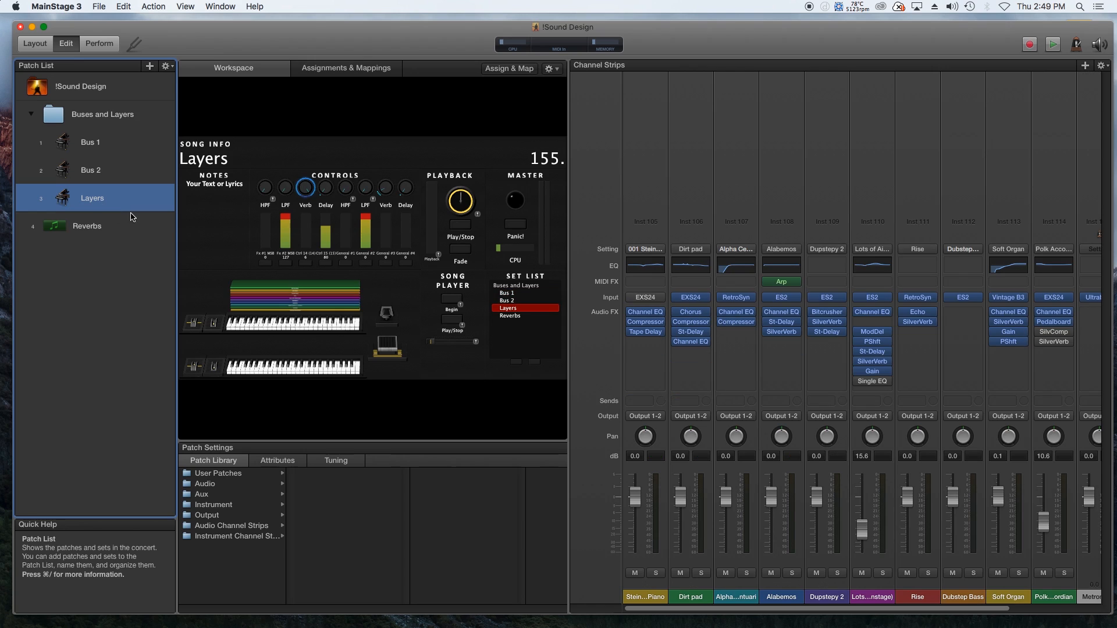
pyautogui.moveTo(854, 610)
pyautogui.mouseDown()
pyautogui.moveTo(926, 610)
pyautogui.moveTo(851, 609)
pyautogui.mouseUp()
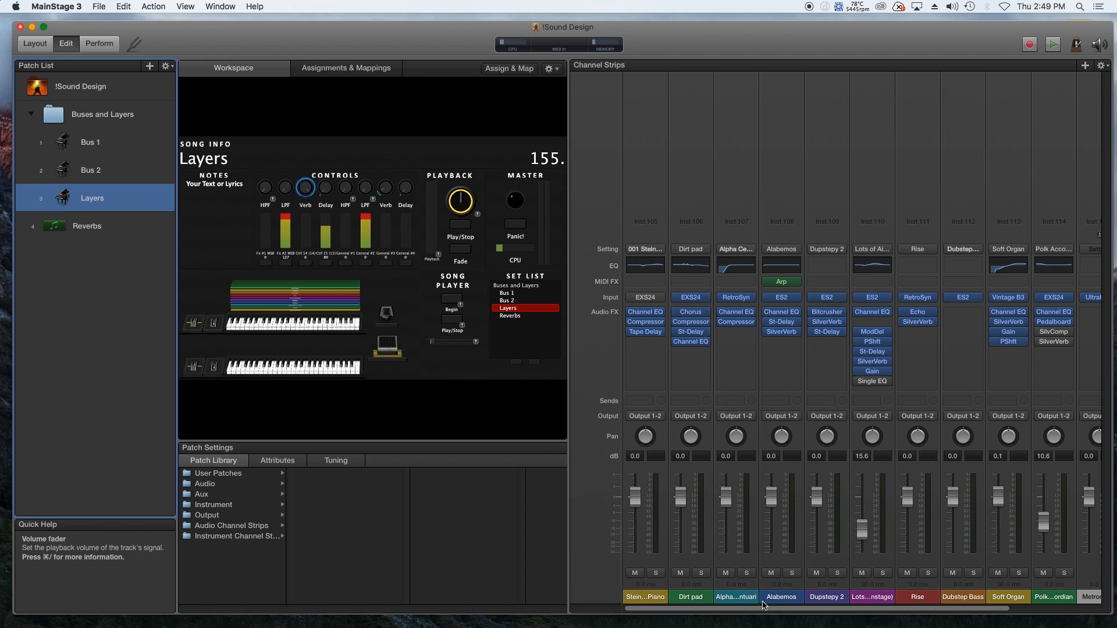
pyautogui.moveTo(788, 609)
pyautogui.mouseDown()
pyautogui.moveTo(863, 610)
pyautogui.moveTo(782, 608)
pyautogui.mouseUp()
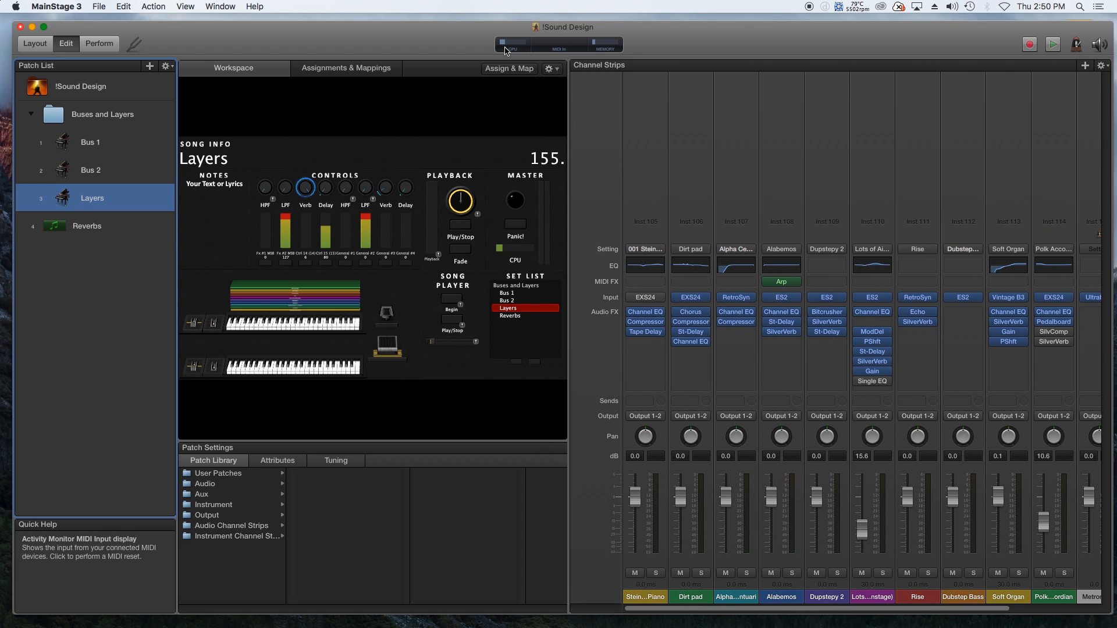
pyautogui.click(505, 50)
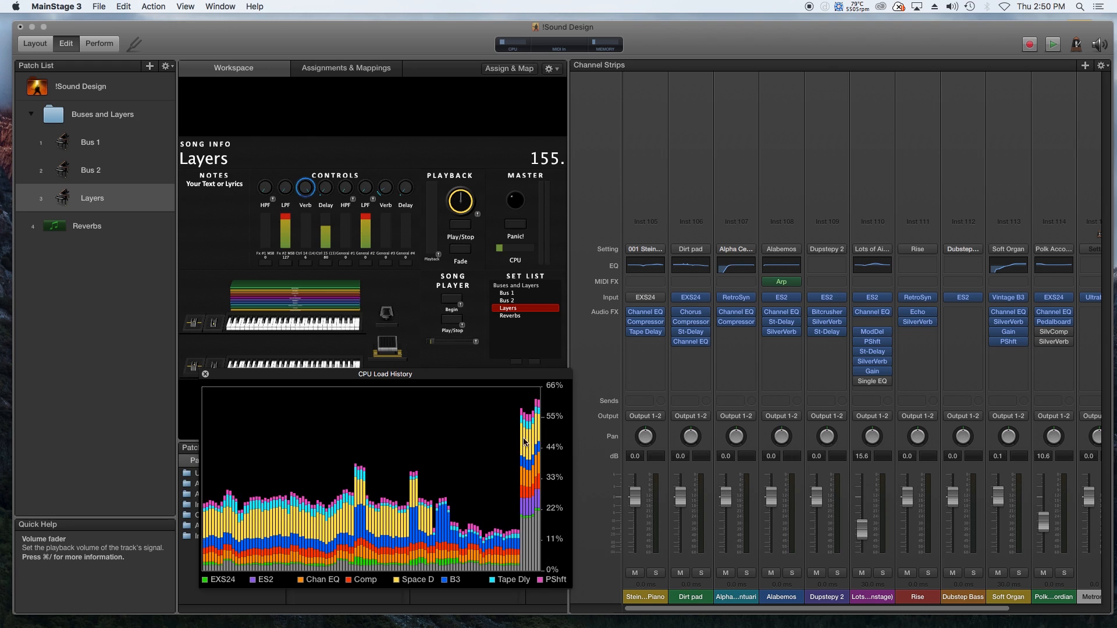
pyautogui.moveTo(532, 380); pyautogui.dragTo(409, 417)
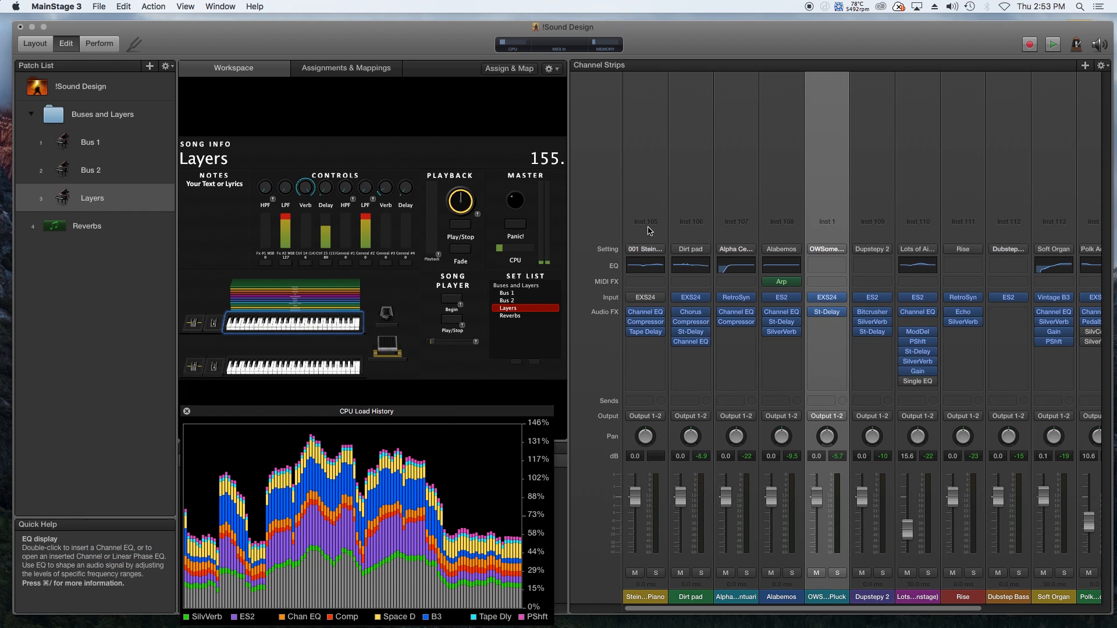
# Insert the Chord Trigger MIDI effect on the OWSome Future Pluck strip in the Layers patch.
pyautogui.click(846, 284)
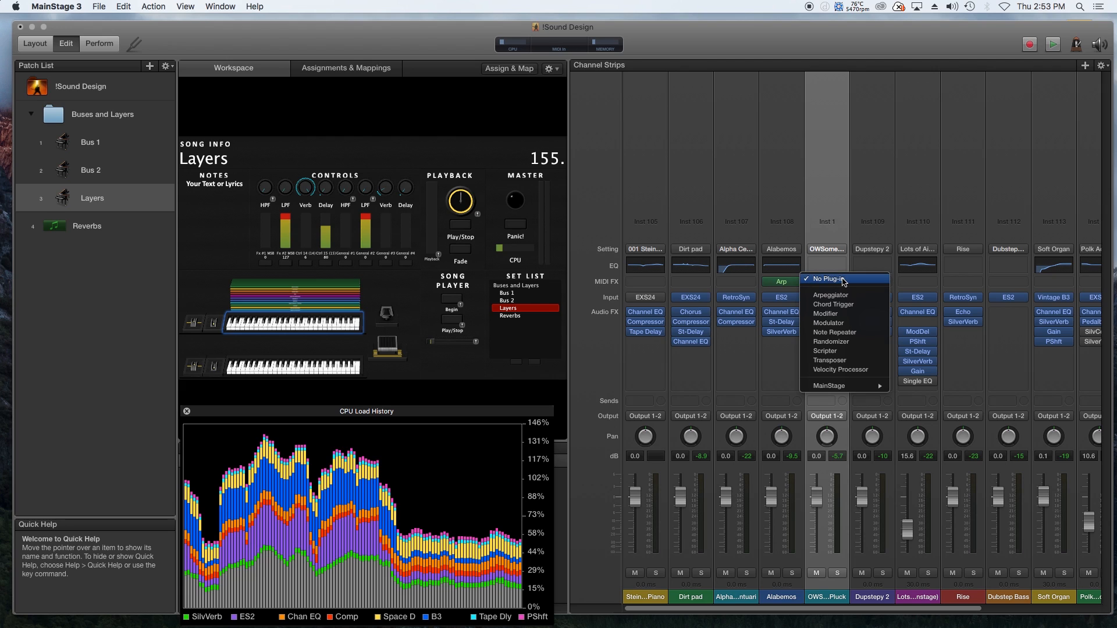
pyautogui.rightClick(666, 282)
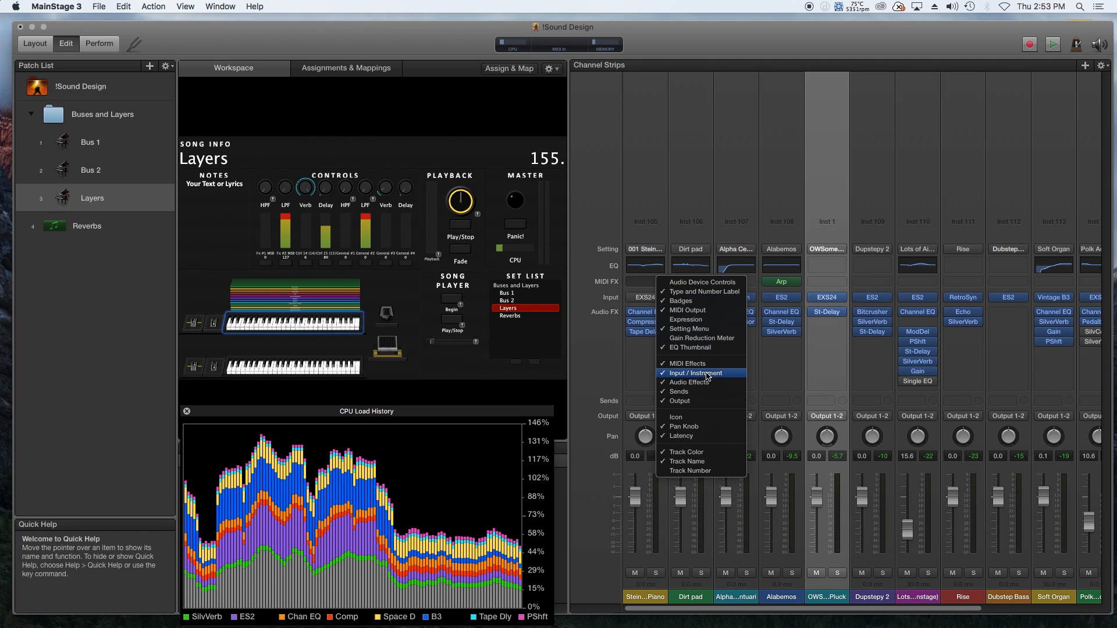
pyautogui.click(843, 281)
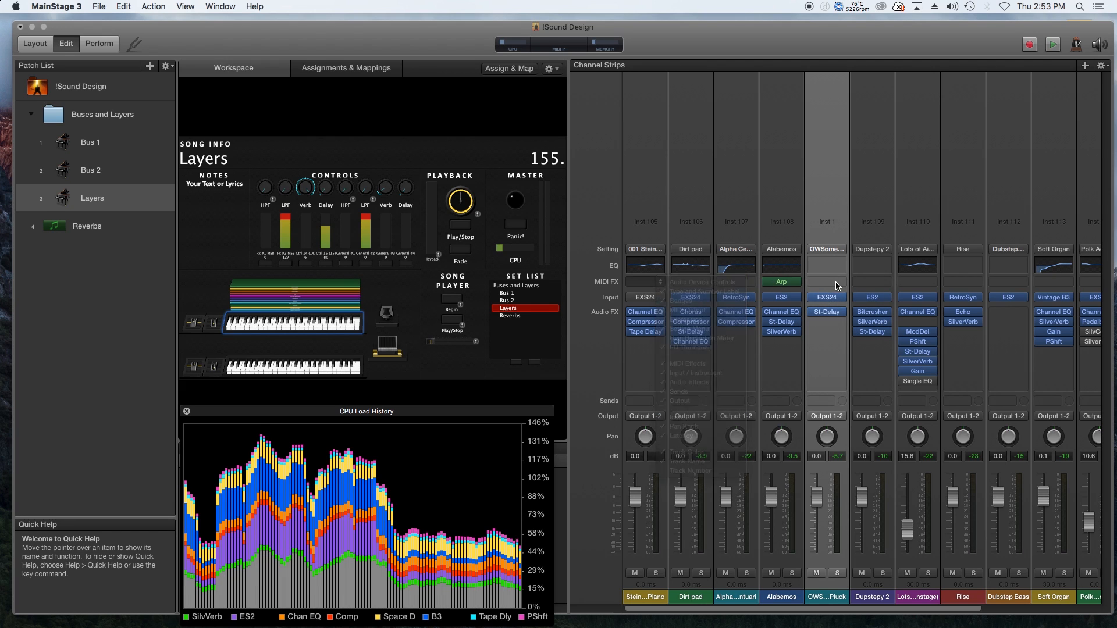
pyautogui.click(842, 281)
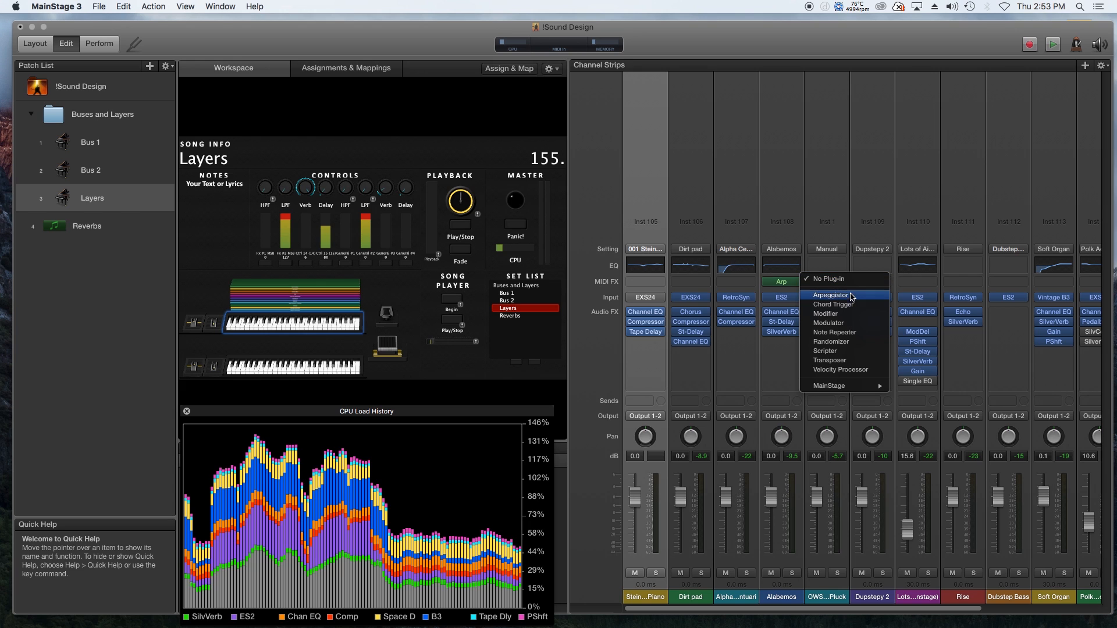
pyautogui.click(833, 304)
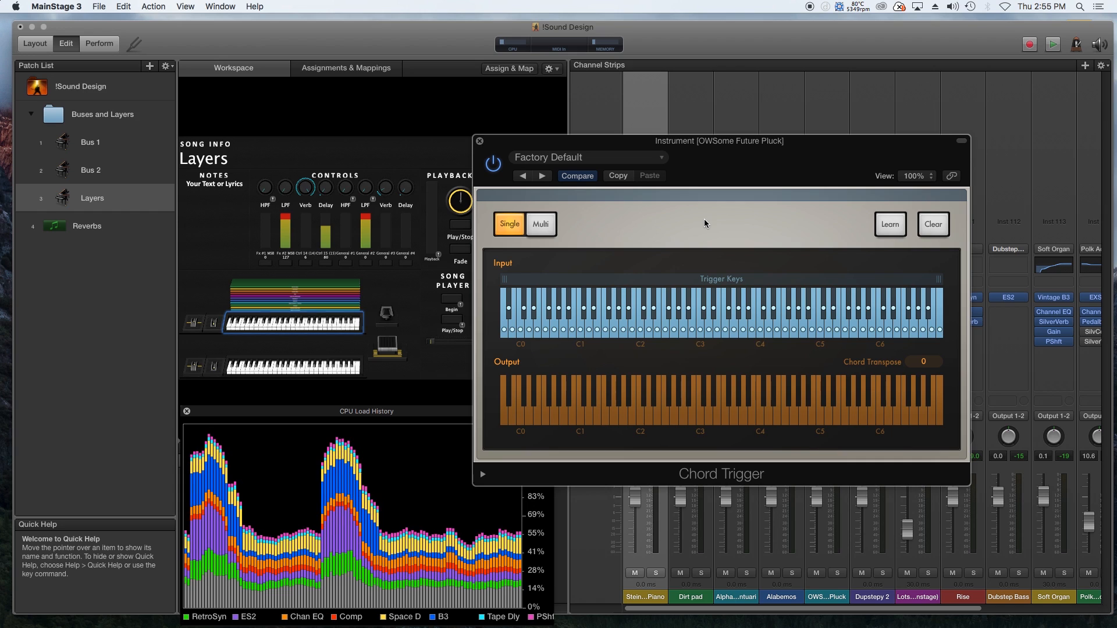
# Try teaching Chord Trigger an octave chord of C2 and C3 on trigger key C2, clear it and close the plug-in window.
pyautogui.click(921, 229)
pyautogui.click(895, 226)
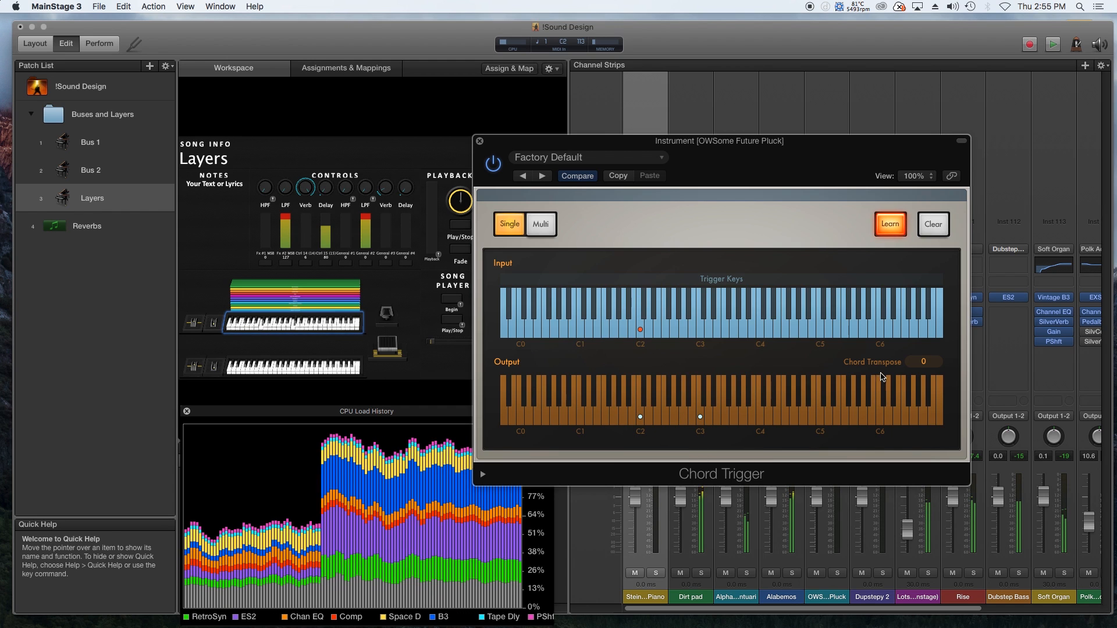
pyautogui.click(933, 224)
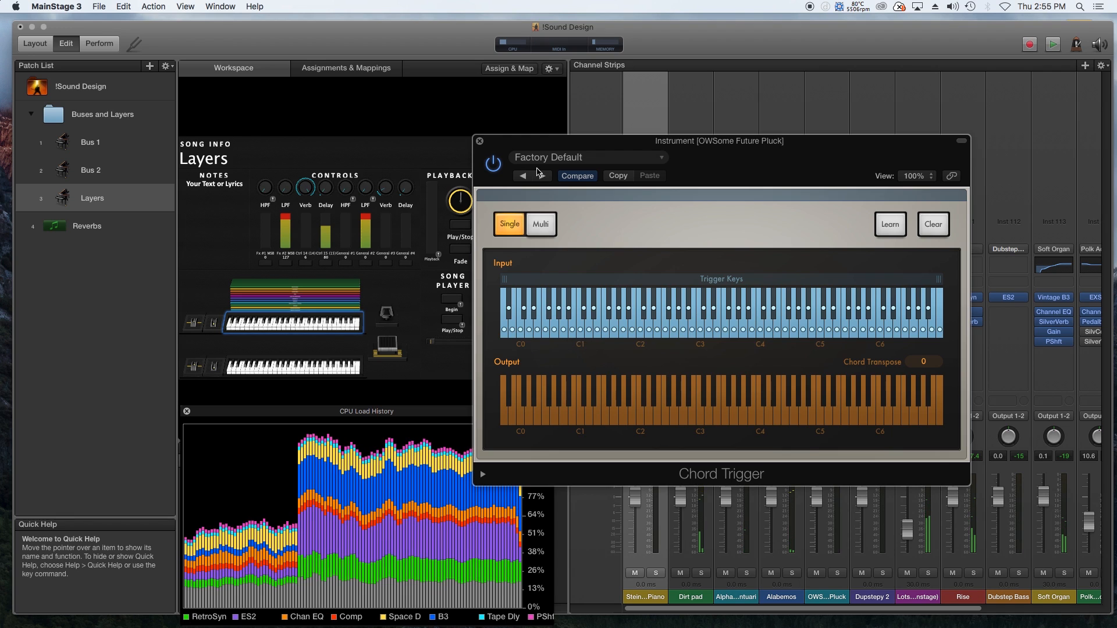
pyautogui.click(479, 142)
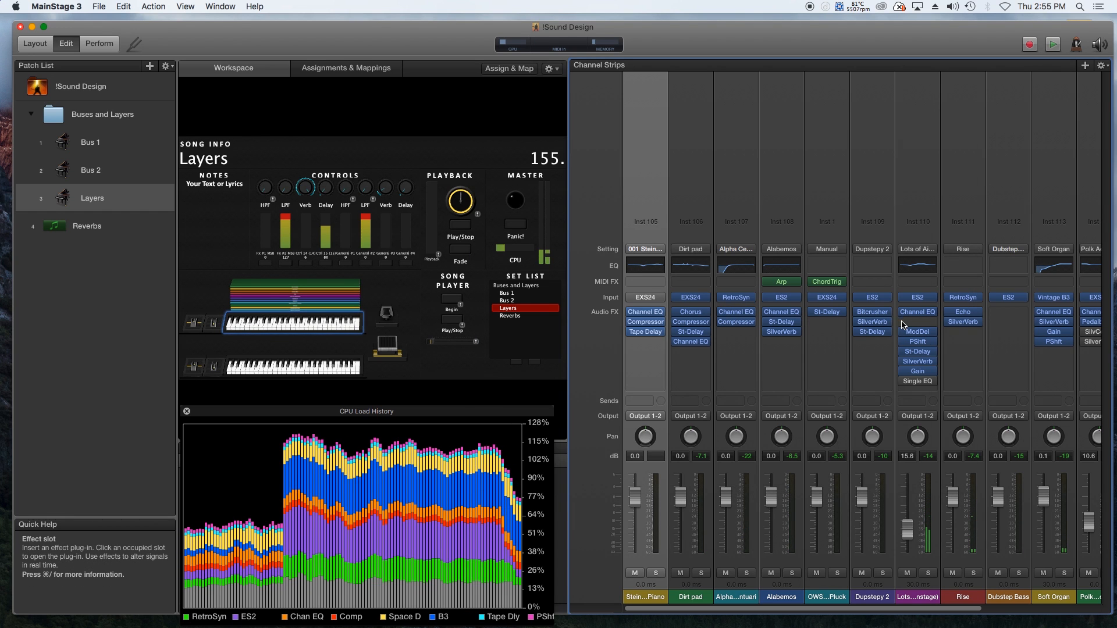
# Solo the OWSome Future Pluck strip and toggle the bypass of its Chord Trigger to compare the sound.
pyautogui.click(837, 573)
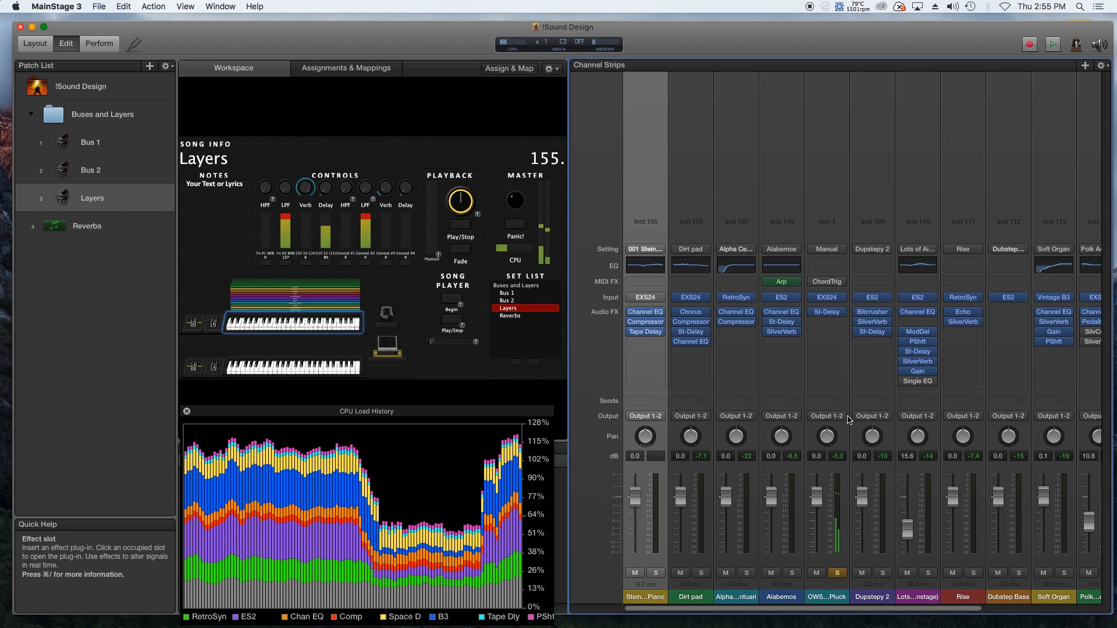
pyautogui.click(813, 283)
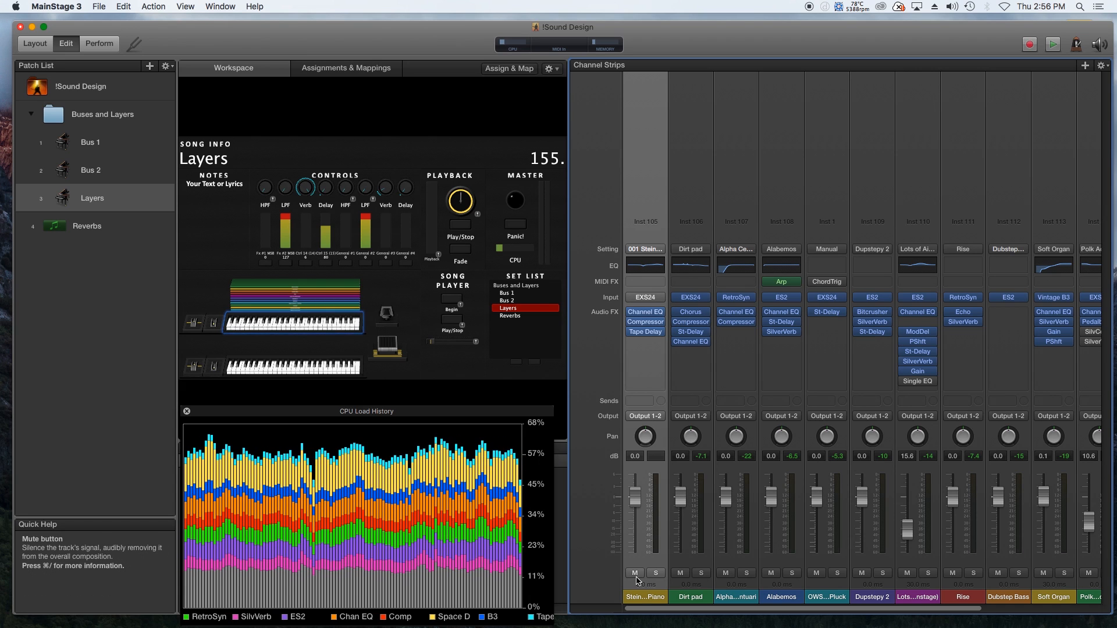
# Mute the instrument channel strips across the Layers patch, from Steinway Grand Piano onward, and close the CPU load history.
pyautogui.click(679, 576)
pyautogui.click(727, 575)
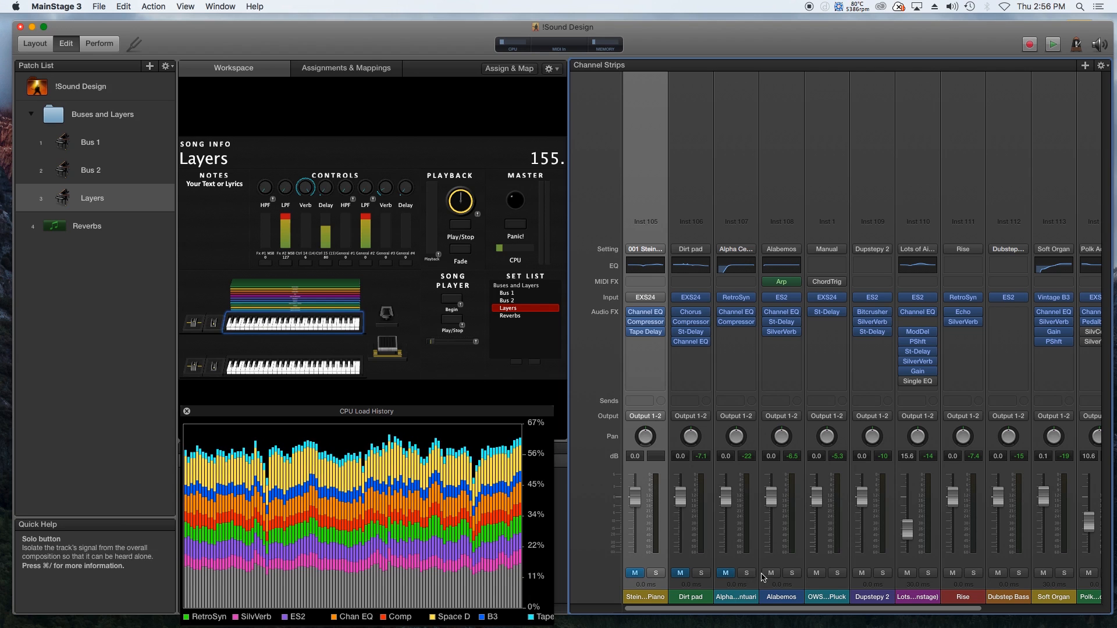
pyautogui.click(778, 574)
pyautogui.click(816, 573)
pyautogui.click(862, 573)
pyautogui.click(953, 573)
pyautogui.click(997, 573)
pyautogui.click(1093, 576)
pyautogui.moveTo(970, 607); pyautogui.dragTo(913, 606)
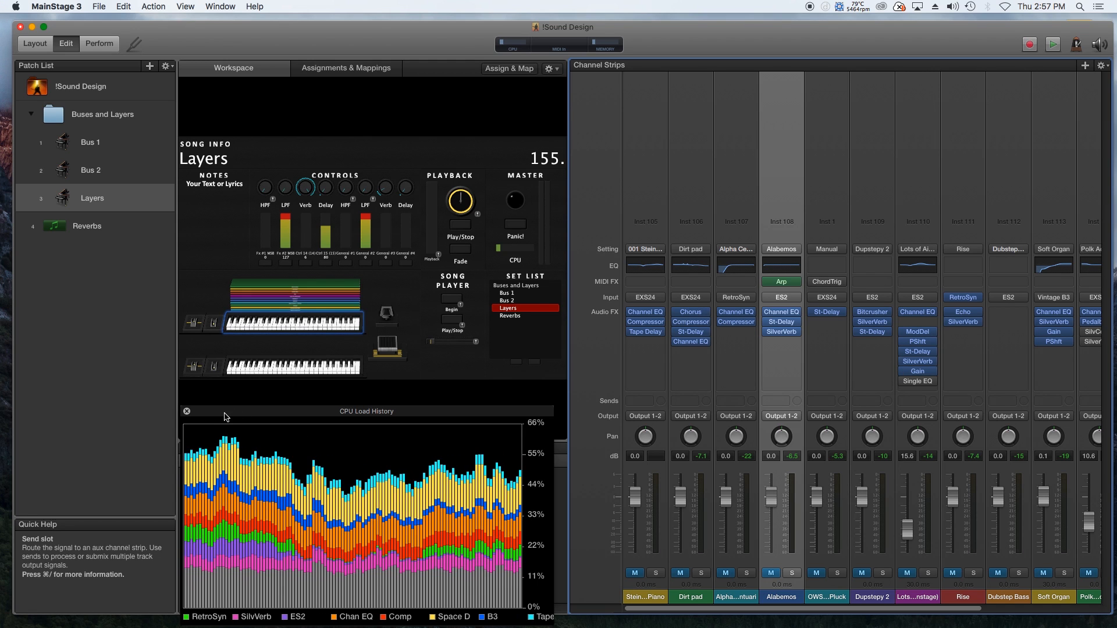
pyautogui.click(188, 411)
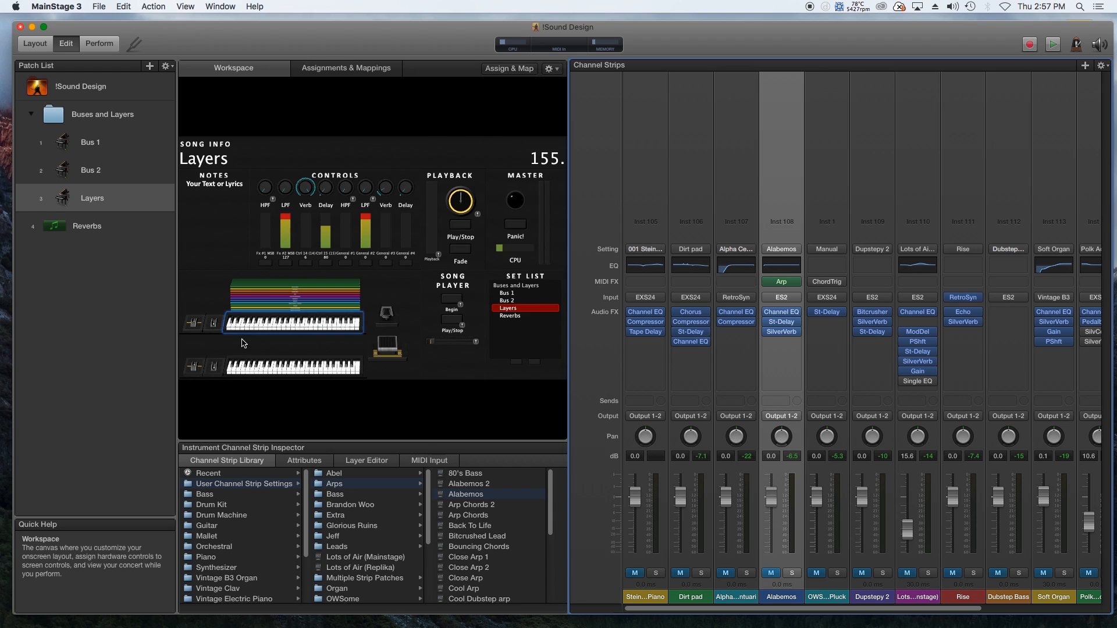
# Map the first button under the HPF fader to the EXS24 Bypass of Steinway Grand Piano, invert the parameter range and toggle the button.
pyautogui.click(266, 263)
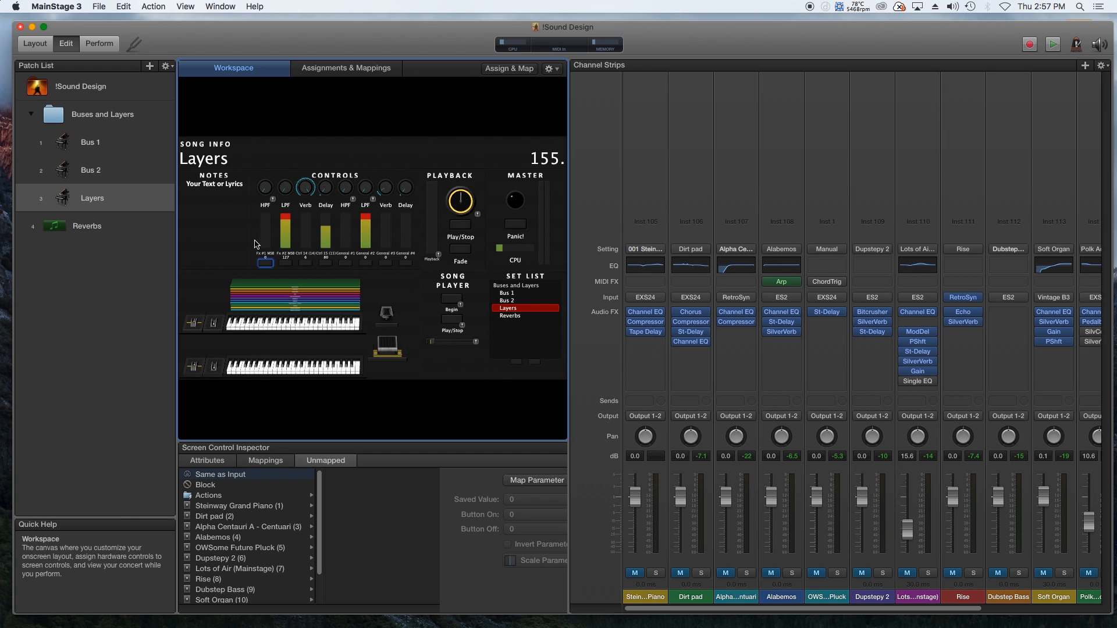
pyautogui.click(233, 507)
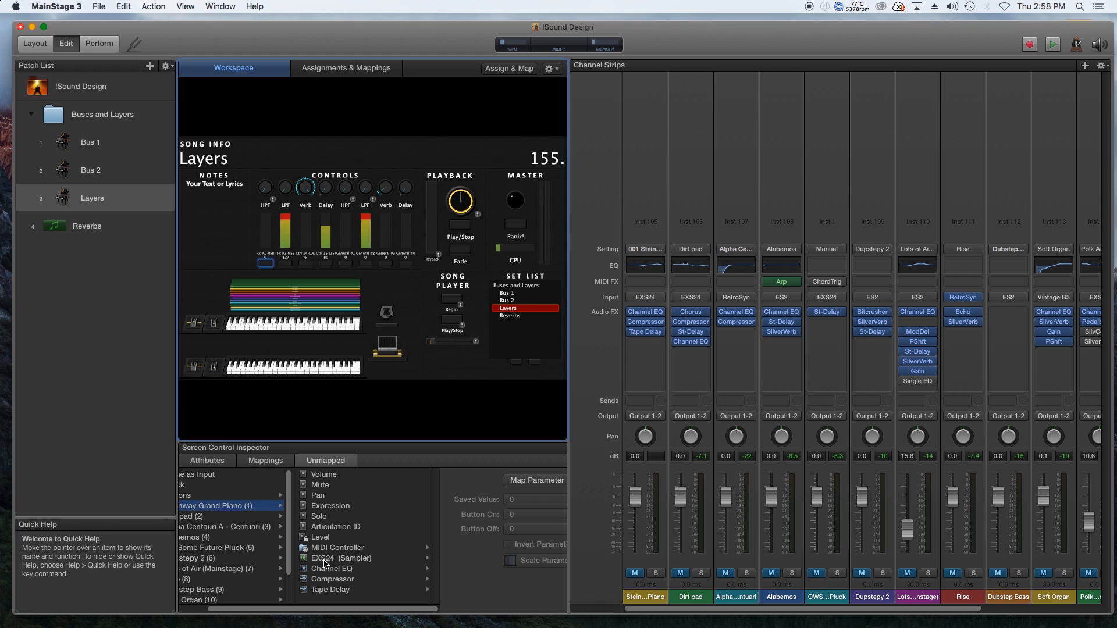
pyautogui.click(354, 559)
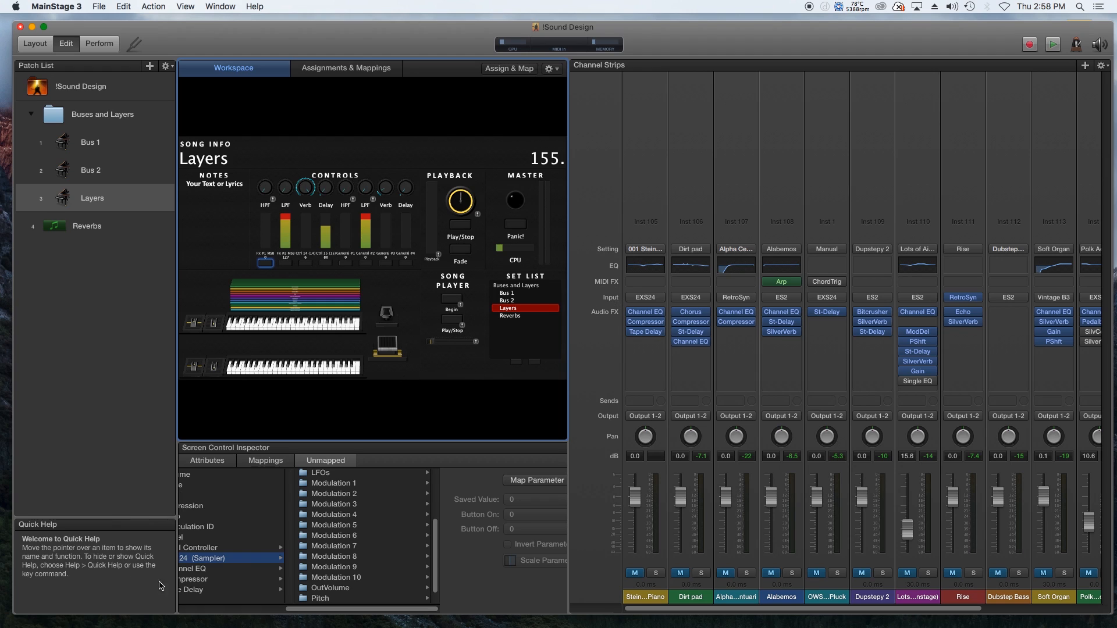
pyautogui.scroll(4, 365, 569)
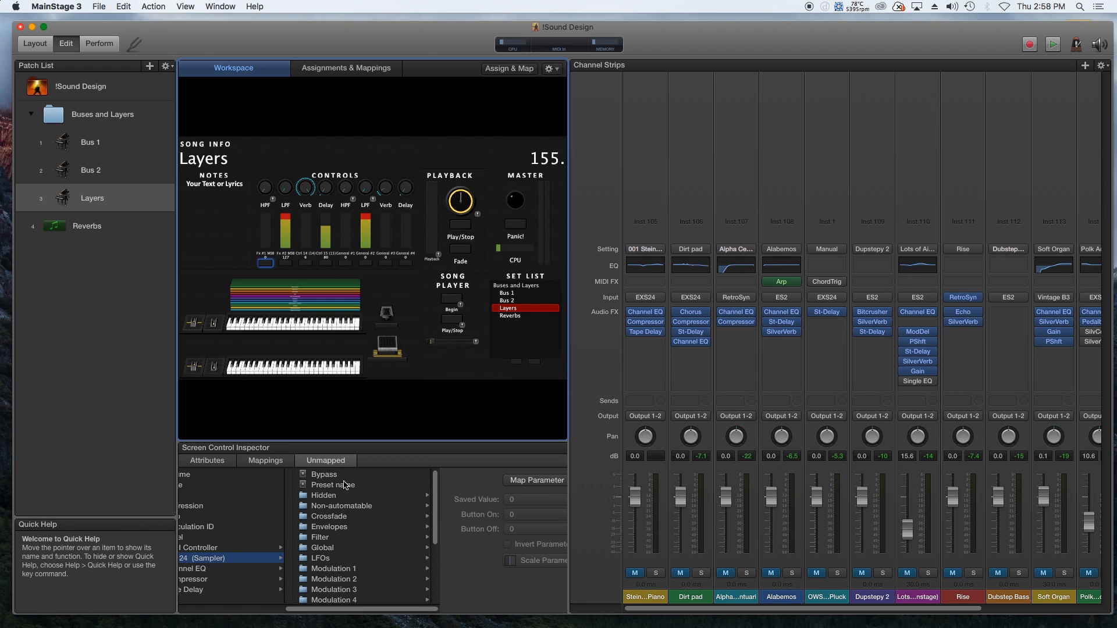
pyautogui.click(332, 474)
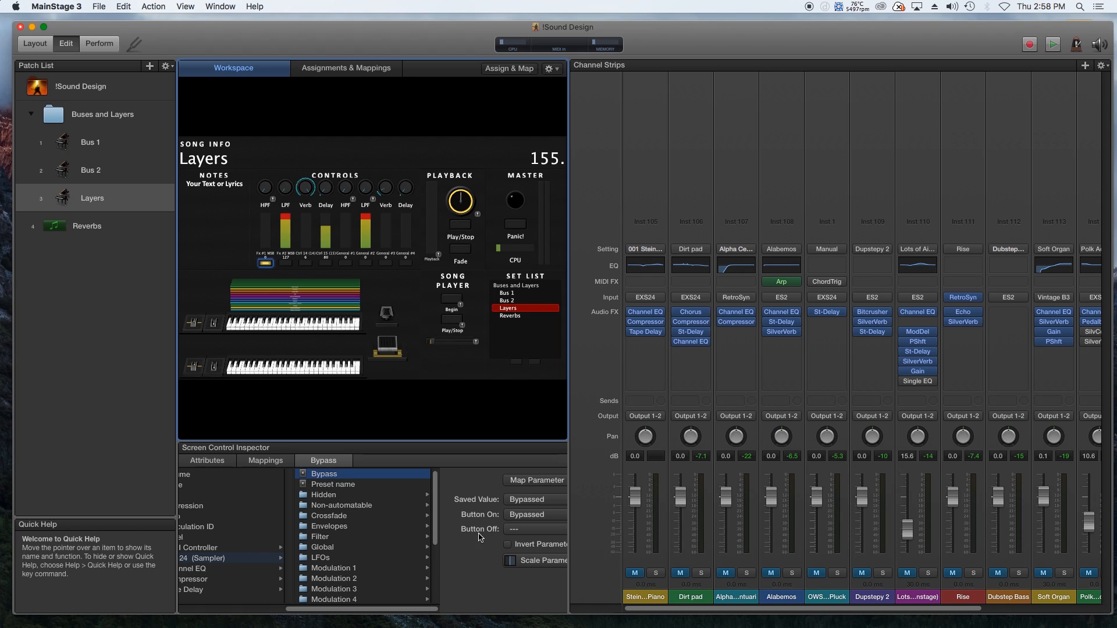
pyautogui.click(507, 546)
pyautogui.click(265, 264)
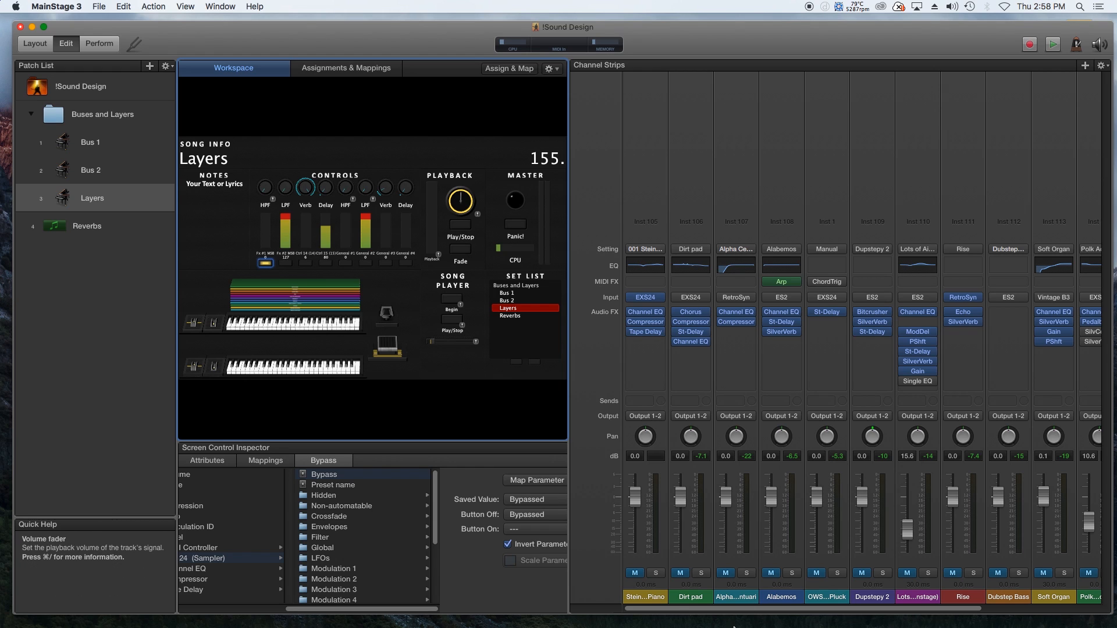
# Unmute the Lots of Air (Mainstage) strip and bypass its ES2 instrument while the sound rings out.
pyautogui.click(294, 323)
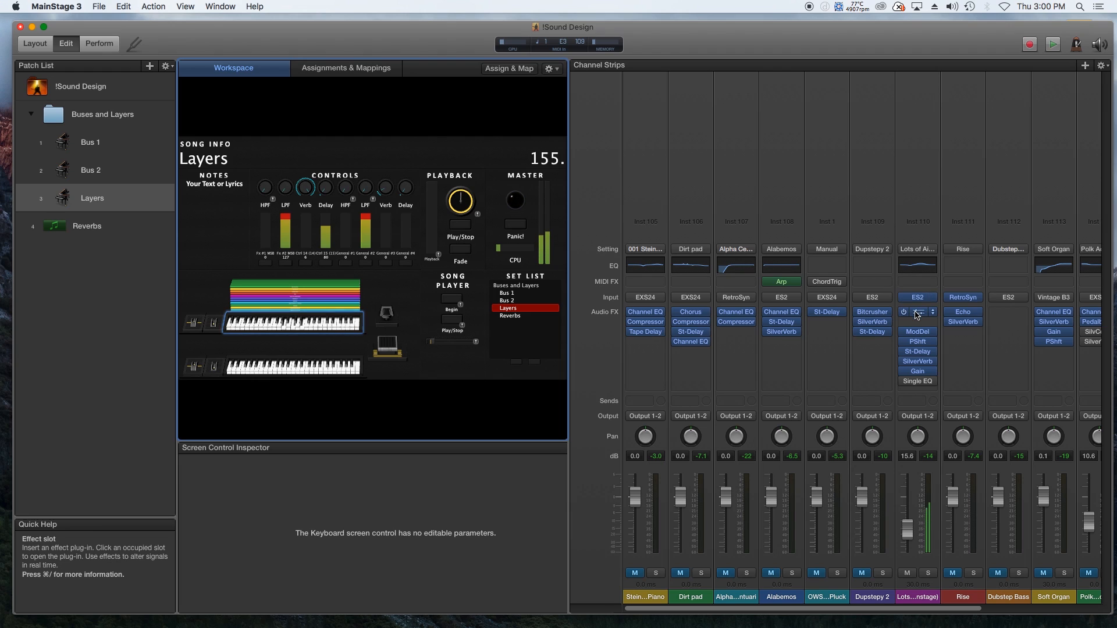
pyautogui.click(909, 575)
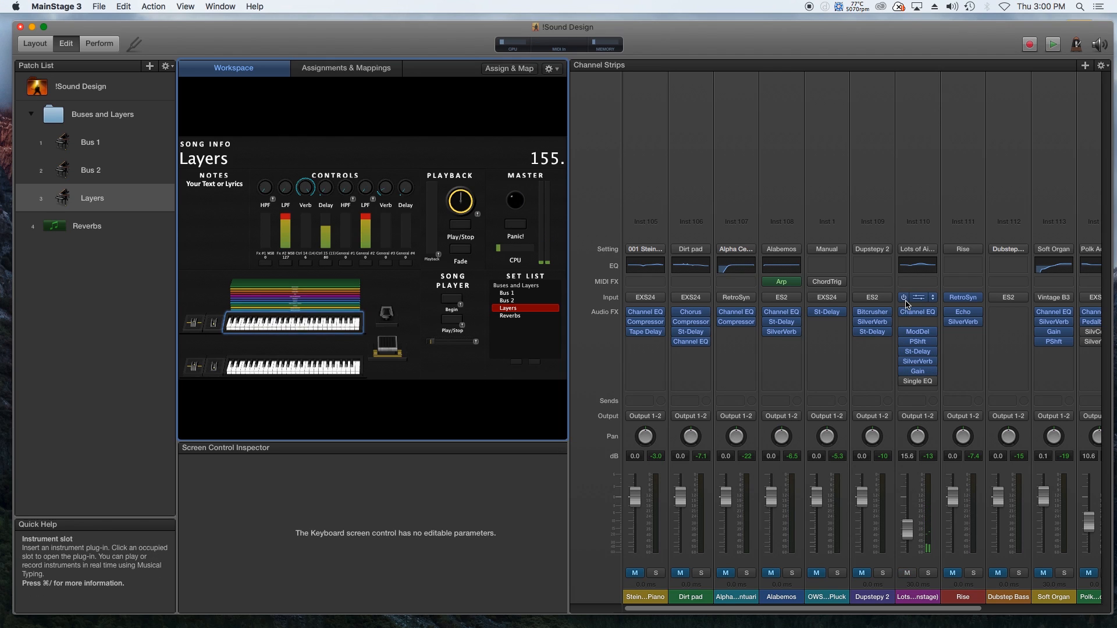
pyautogui.moveTo(905, 299)
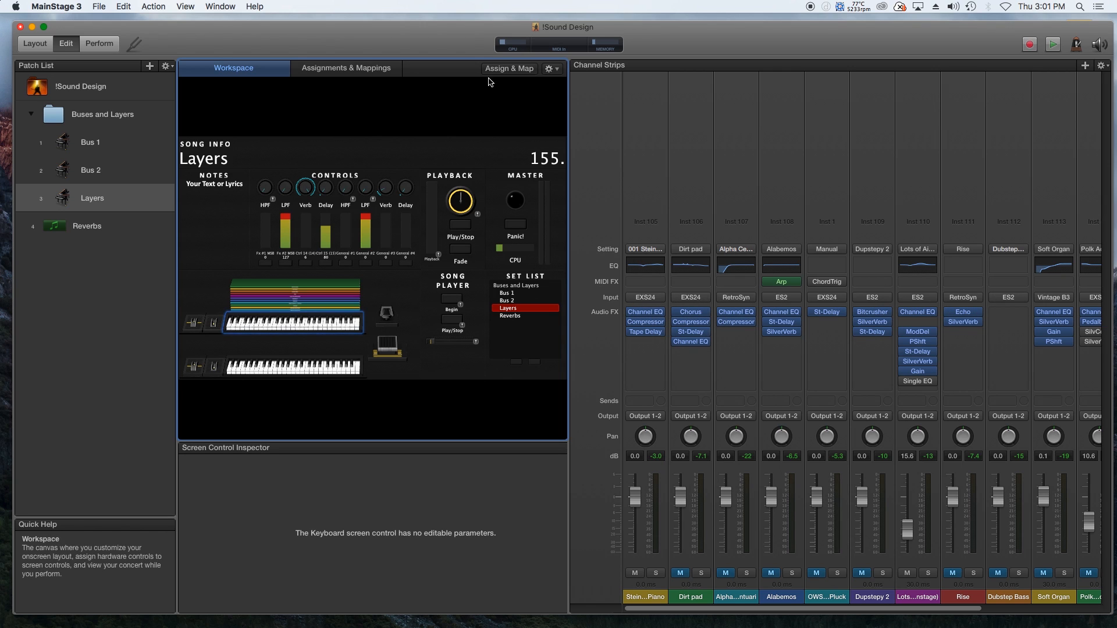
# Show the CPU load history and bypass the audio effects on the Steinway Grand Piano, Dirt pad, Alpha Centauri and Alabemos strips.
pyautogui.click(513, 45)
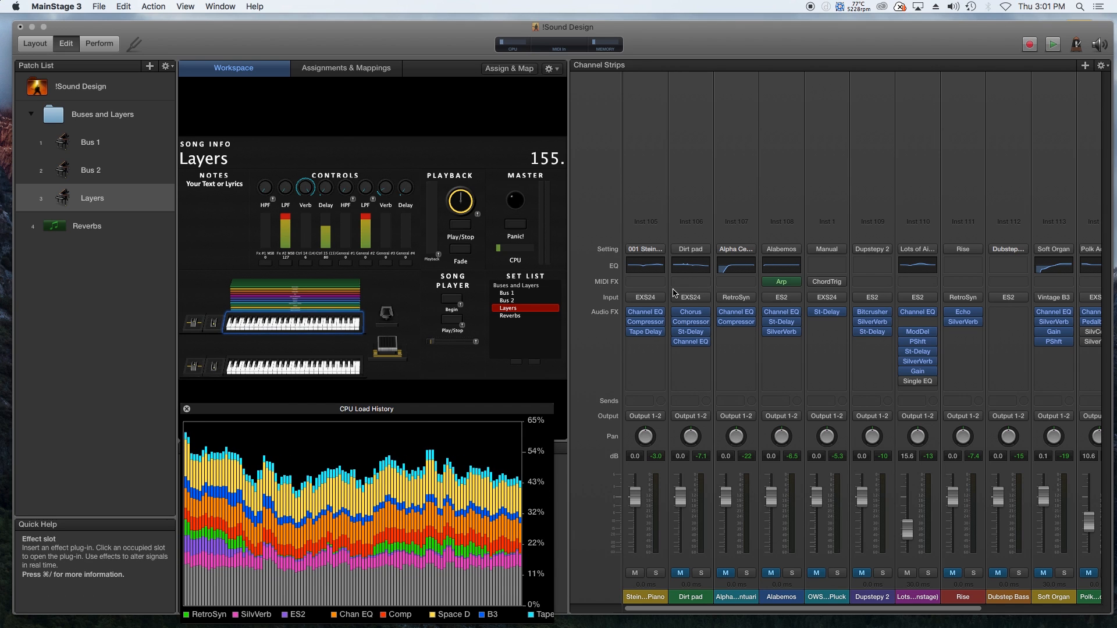
pyautogui.click(630, 324)
pyautogui.press('Escape')
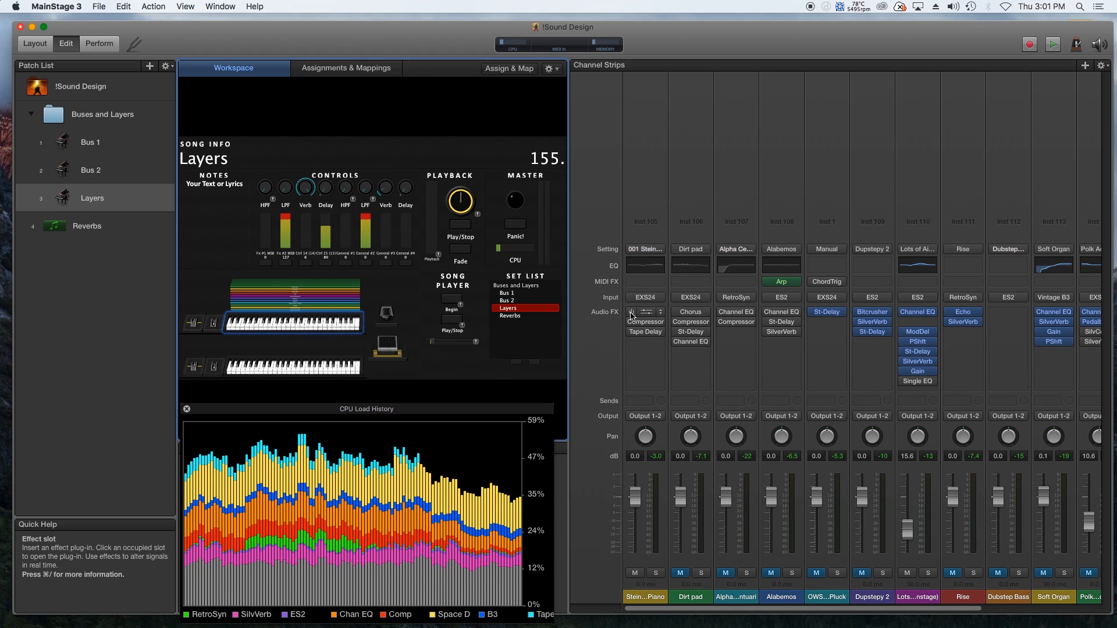
pyautogui.click(631, 313)
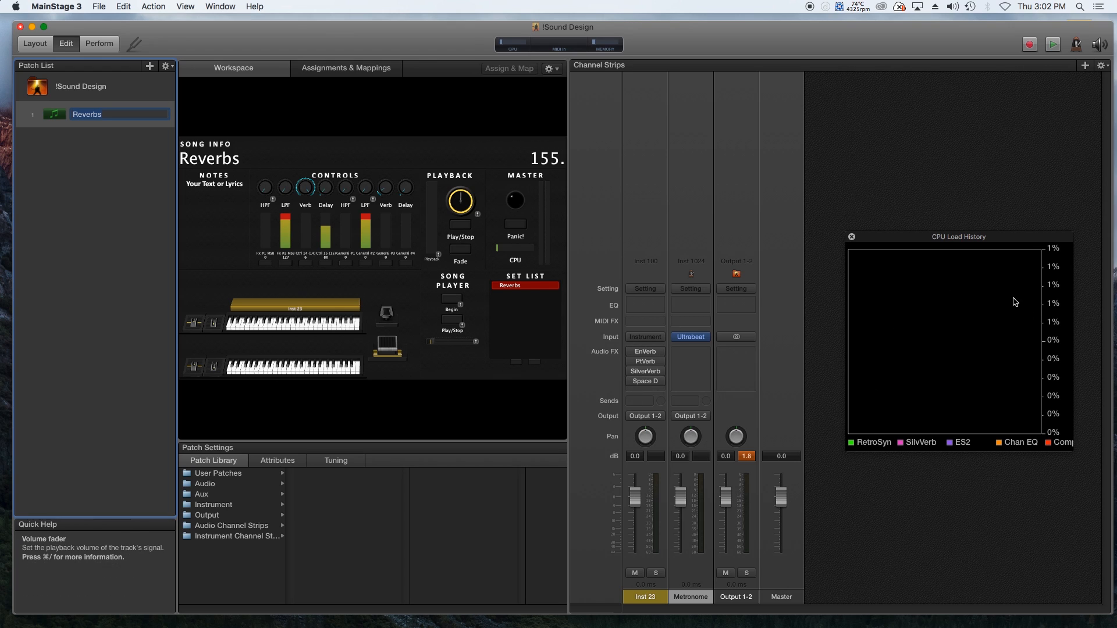
# Enable EnVerb, PtVerb, SilverVerb and Space D one at a time on the Reverbs patch's Inst 23 strip to compare their CPU load.
pyautogui.click(631, 353)
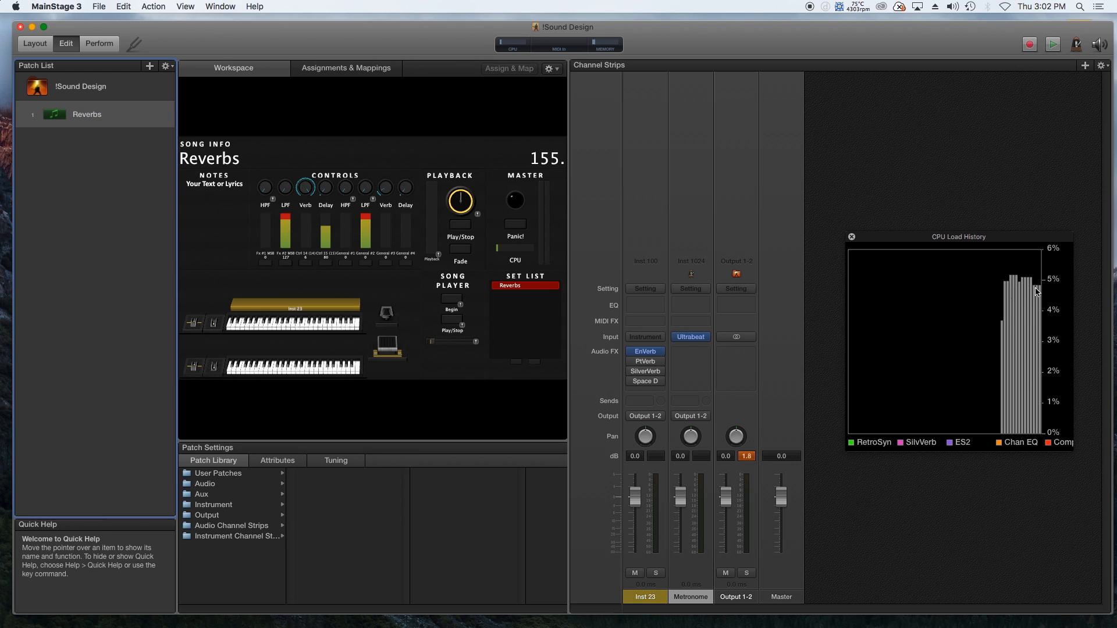
pyautogui.click(632, 353)
pyautogui.click(631, 361)
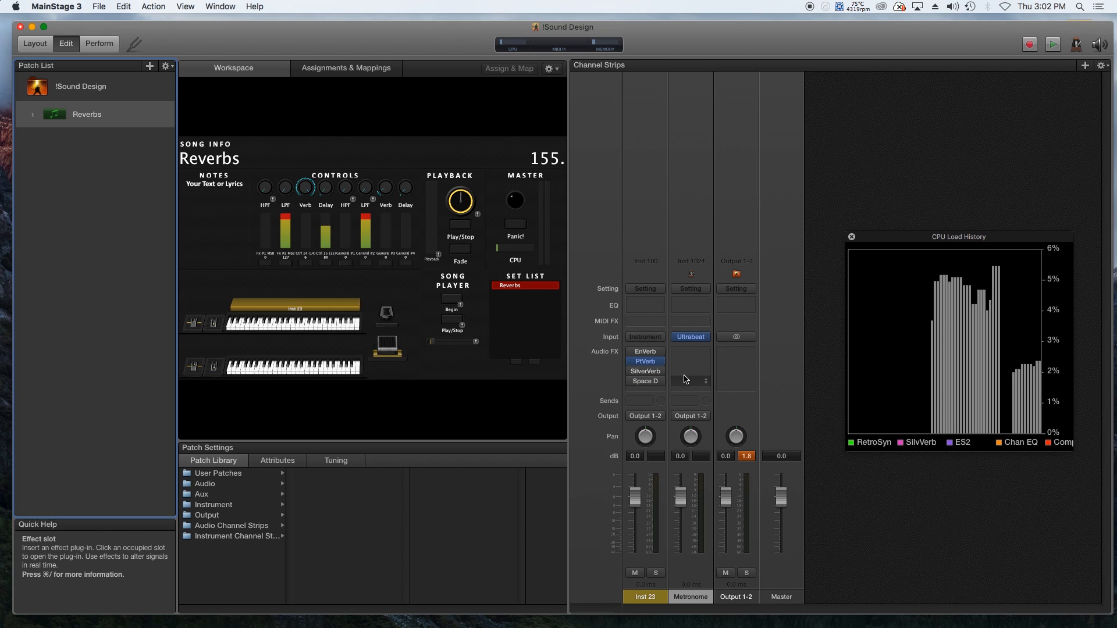
pyautogui.click(632, 362)
pyautogui.click(632, 371)
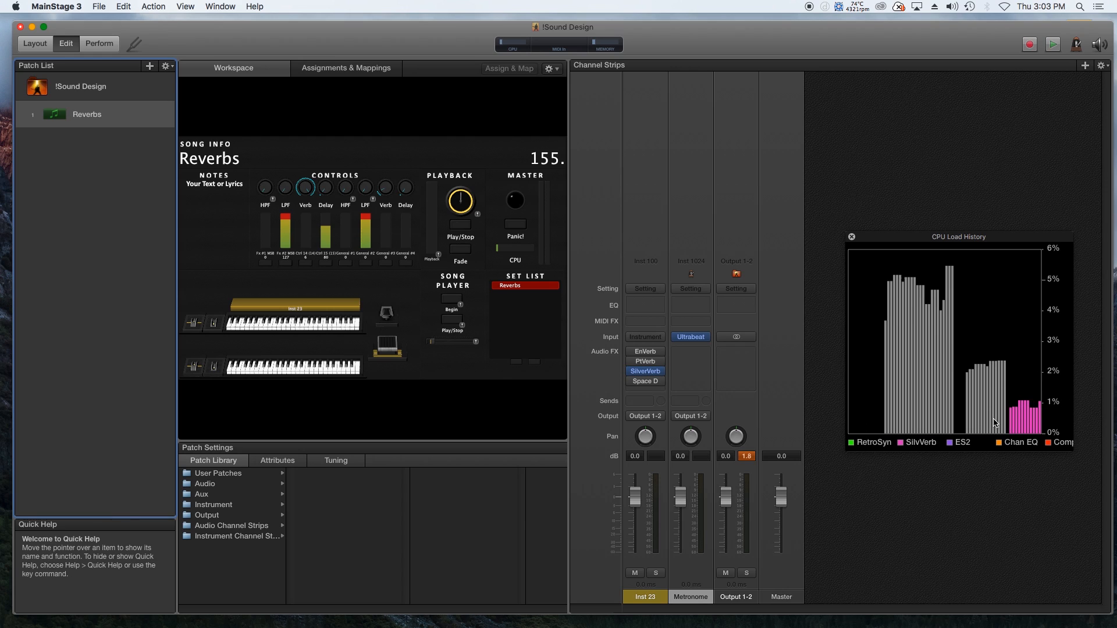
pyautogui.click(632, 371)
pyautogui.click(632, 382)
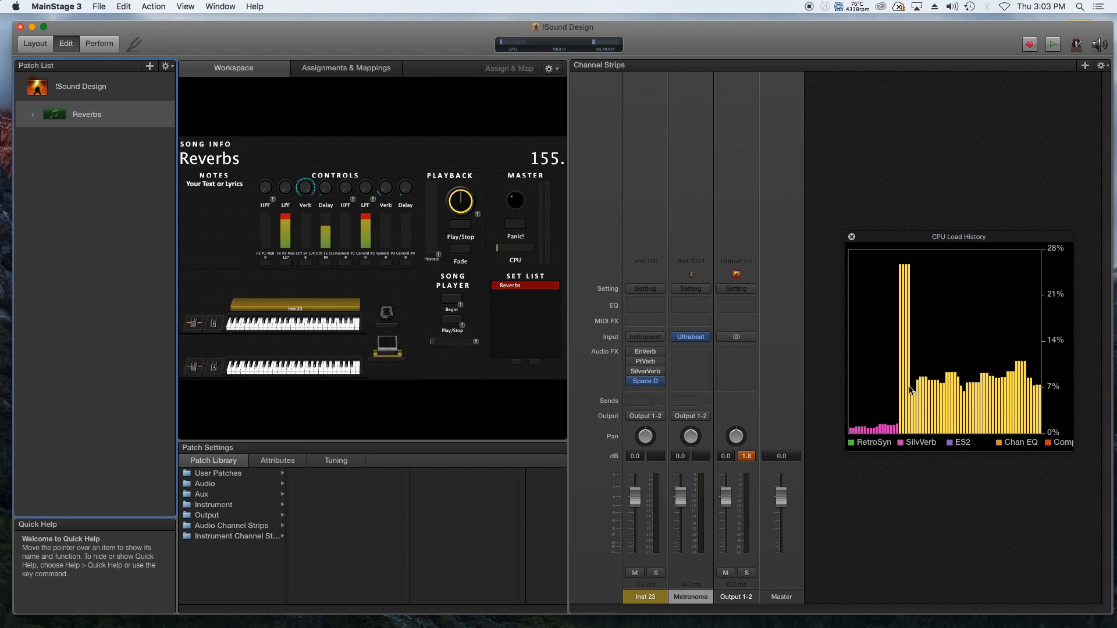
# Switch the Inst 23 strip from Space D to SilverVerb, check the plug-in's settings and close both its window and the CPU load history.
pyautogui.moveTo(635, 385)
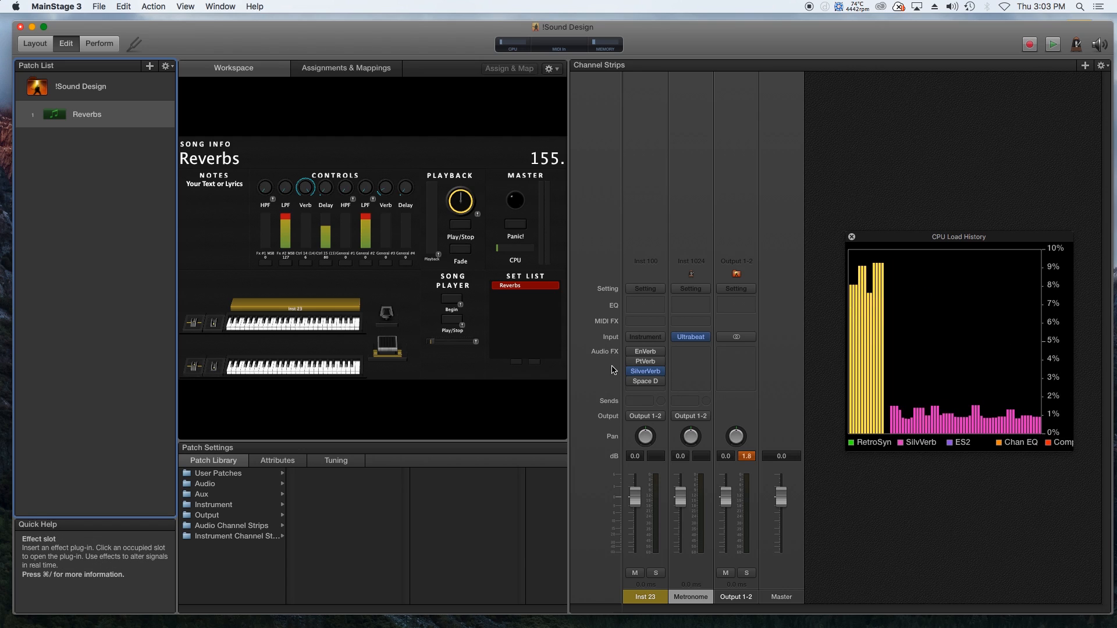
pyautogui.click(646, 374)
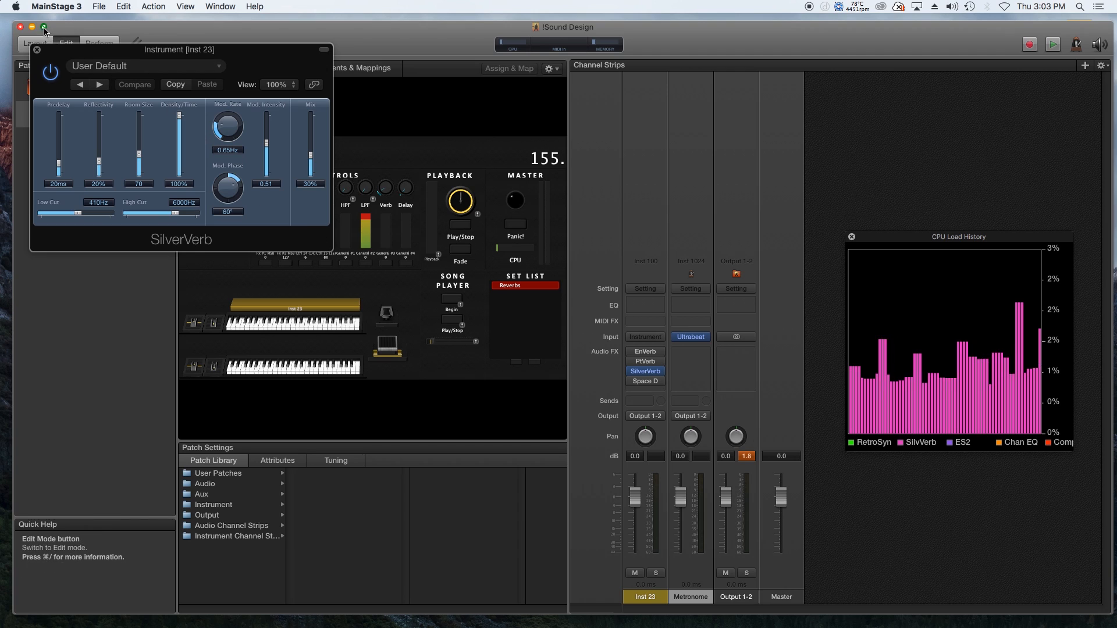
pyautogui.click(37, 50)
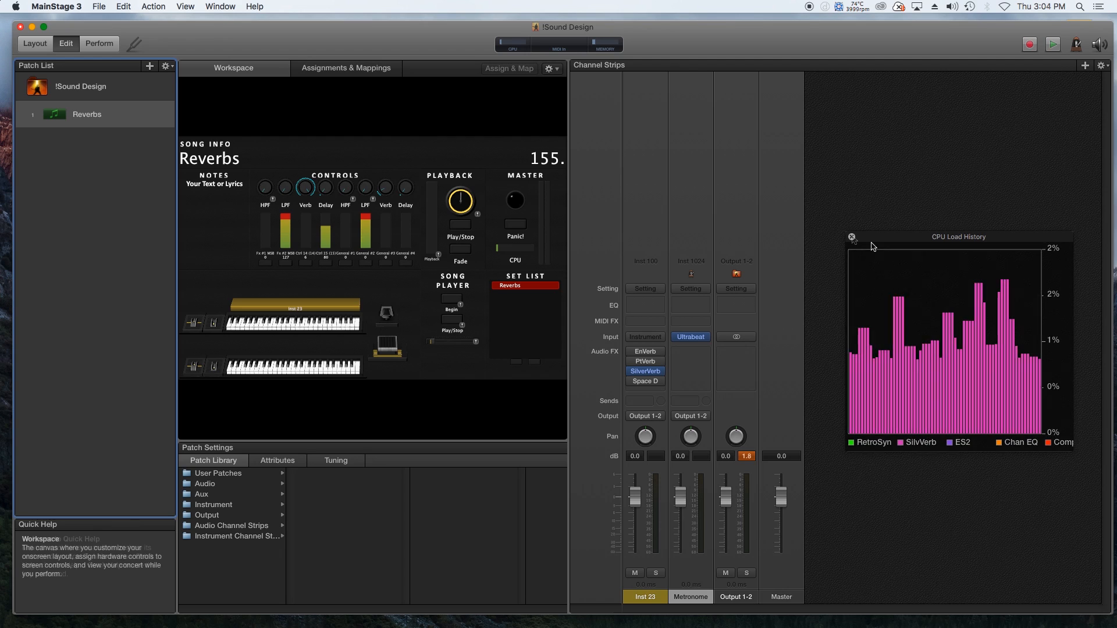
pyautogui.click(852, 237)
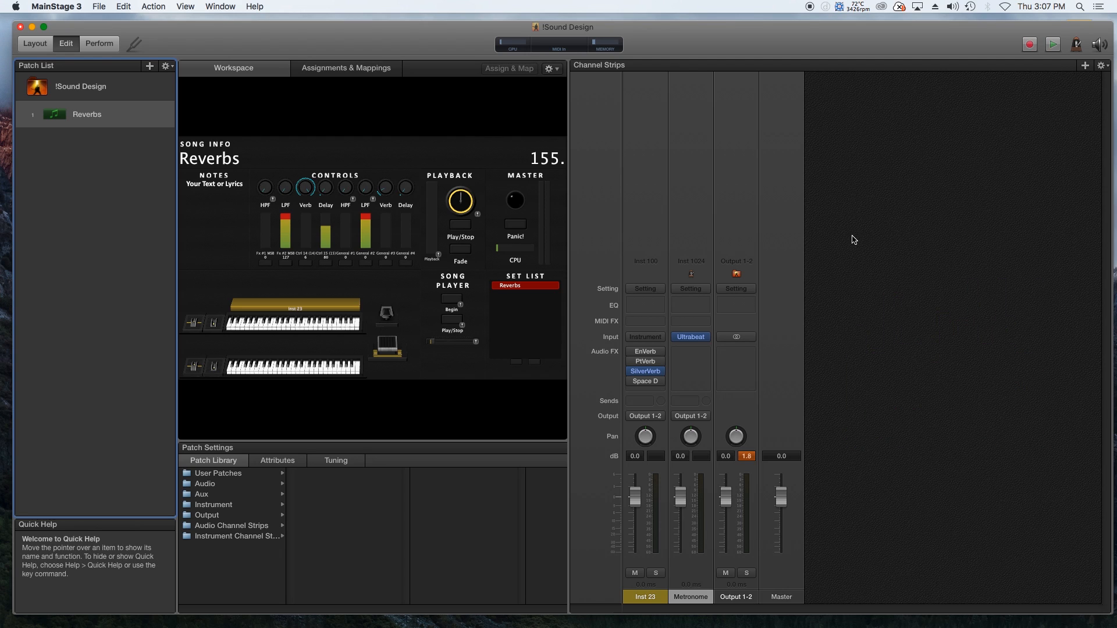